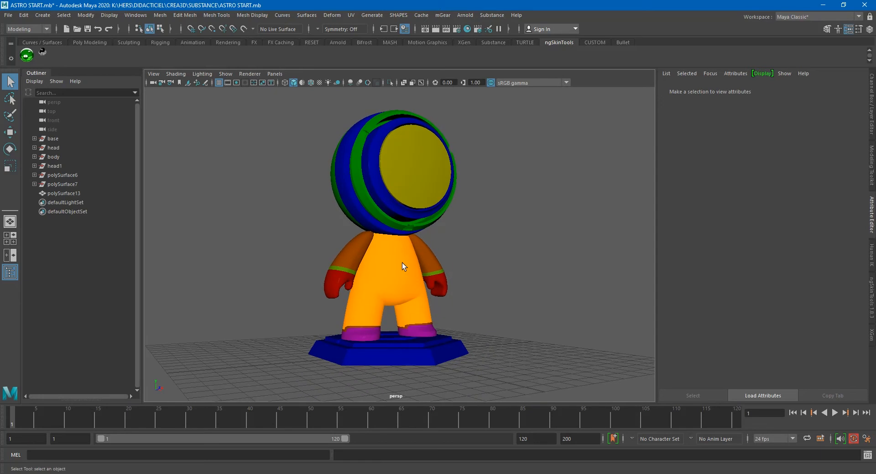
- Select the whole character mesh and review the list of materials assigned to its parts
{"action": "left_click", "coordinate": [410, 262]}
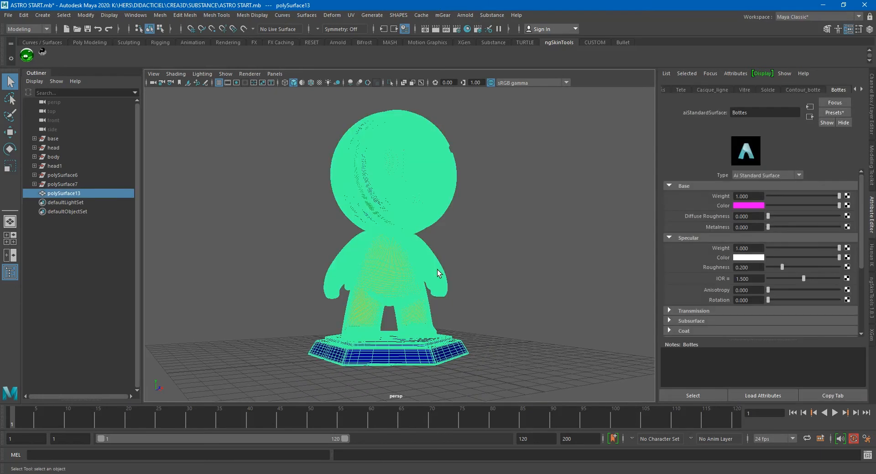
{"action": "left_click", "coordinate": [478, 261]}
{"action": "left_click", "coordinate": [425, 253]}
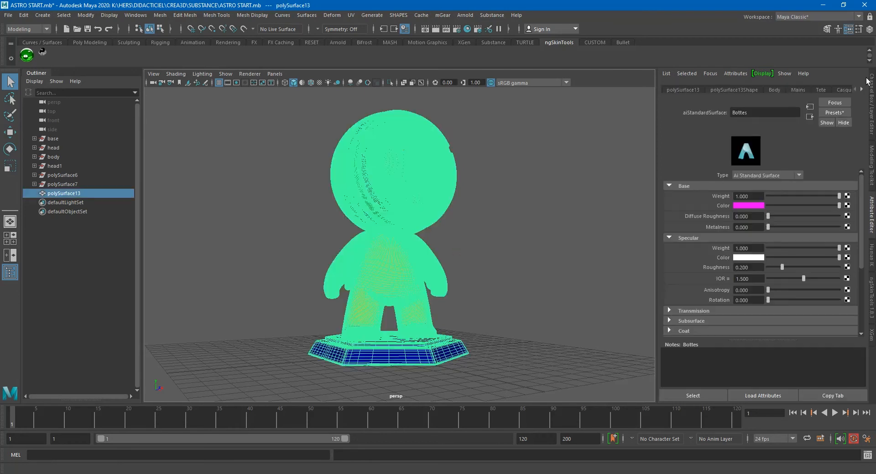
{"action": "left_click", "coordinate": [776, 90]}
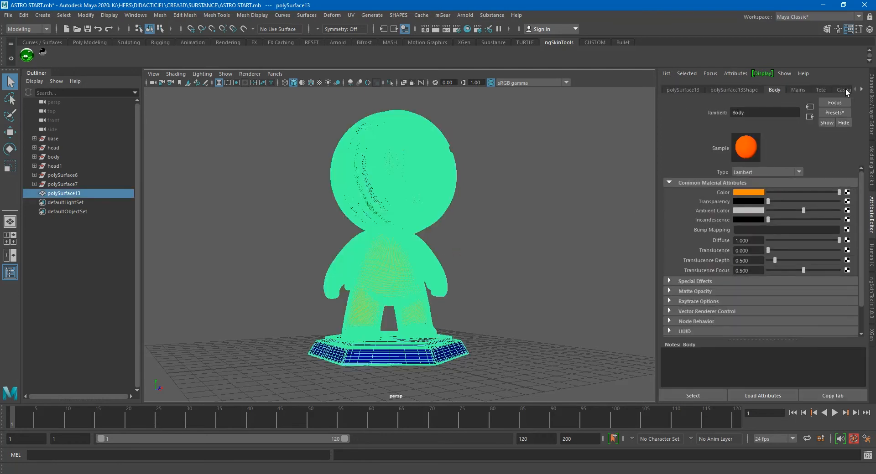
{"action": "left_click", "coordinate": [864, 89]}
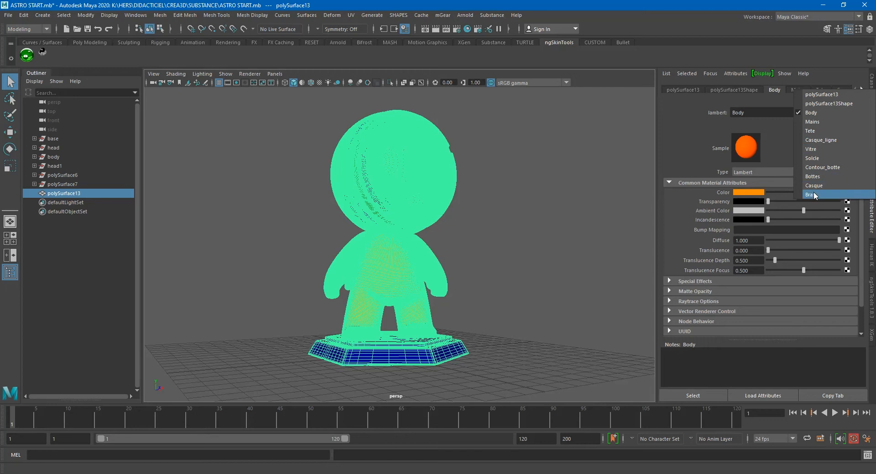
{"action": "left_click", "coordinate": [545, 228]}
{"action": "left_click", "coordinate": [421, 192]}
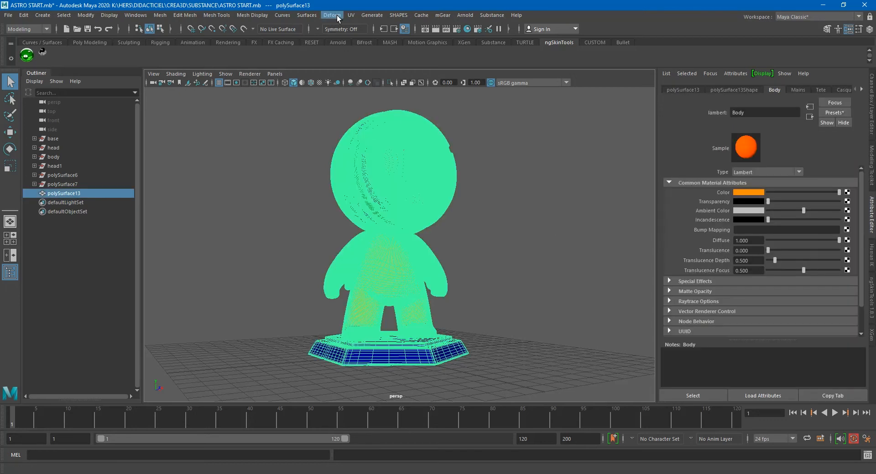
- Open the UV Editor for the character mesh and examine how its UV layout sits among the UDIM tiles
{"action": "left_click", "coordinate": [351, 15]}
{"action": "left_click", "coordinate": [383, 29]}
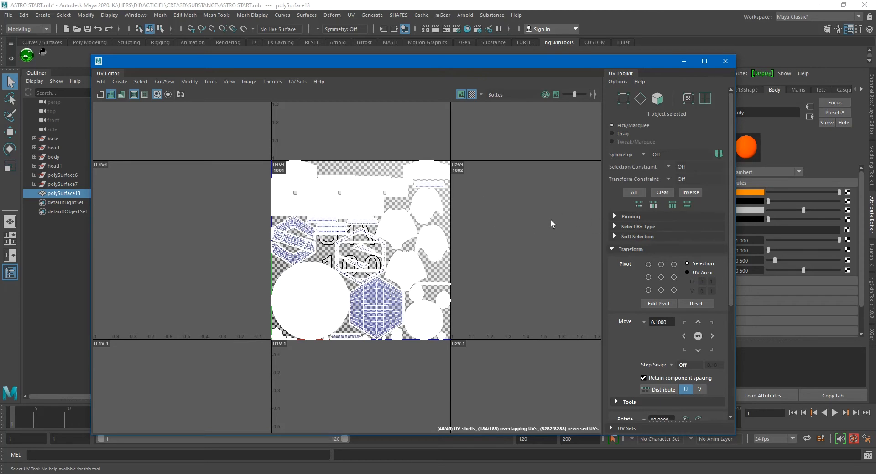
{"action": "scroll", "coordinate": [574, 217], "scroll_direction": "down", "scroll_amount": 4}
{"action": "middle_click_drag", "start_coordinate": [517, 219], "coordinate": [274, 231], "text": "alt"}
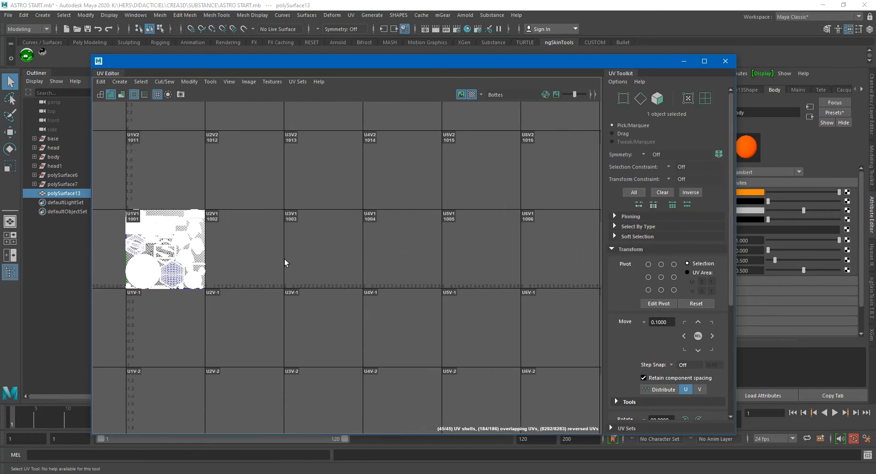
{"action": "middle_click_drag", "start_coordinate": [267, 262], "coordinate": [366, 240], "text": "alt"}
{"action": "right_click_drag", "start_coordinate": [362, 240], "coordinate": [505, 263], "text": "alt"}
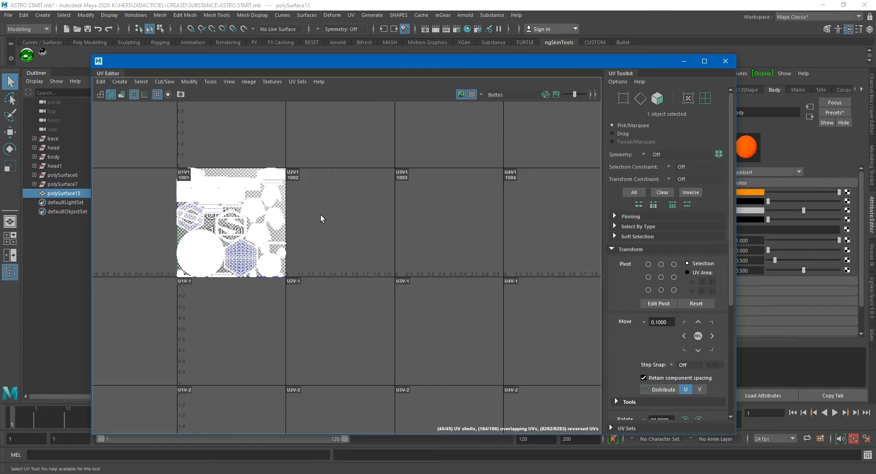
{"action": "middle_click_drag", "start_coordinate": [318, 192], "coordinate": [376, 207], "text": "alt"}
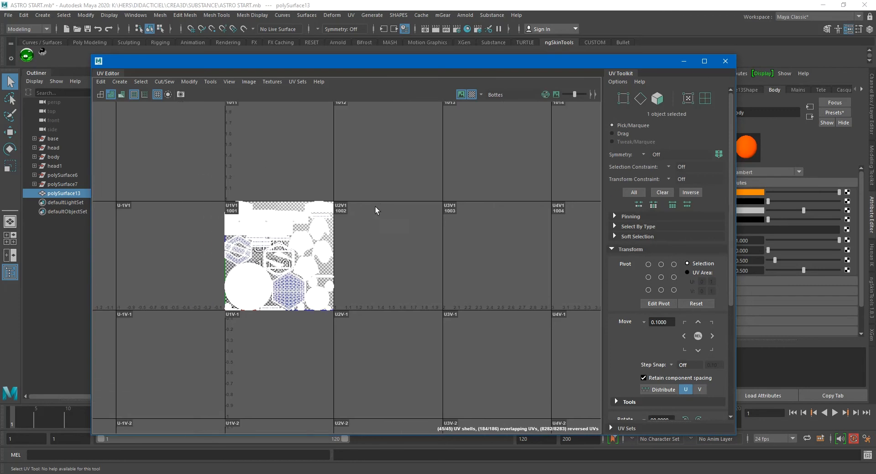
- Select all the character's UV shells in shell mode and set the UV move distance to 1
{"action": "left_click_drag", "start_coordinate": [207, 330], "coordinate": [360, 177]}
{"action": "right_click_drag", "start_coordinate": [301, 224], "coordinate": [255, 203]}
{"action": "left_click_drag", "start_coordinate": [197, 183], "coordinate": [359, 325]}
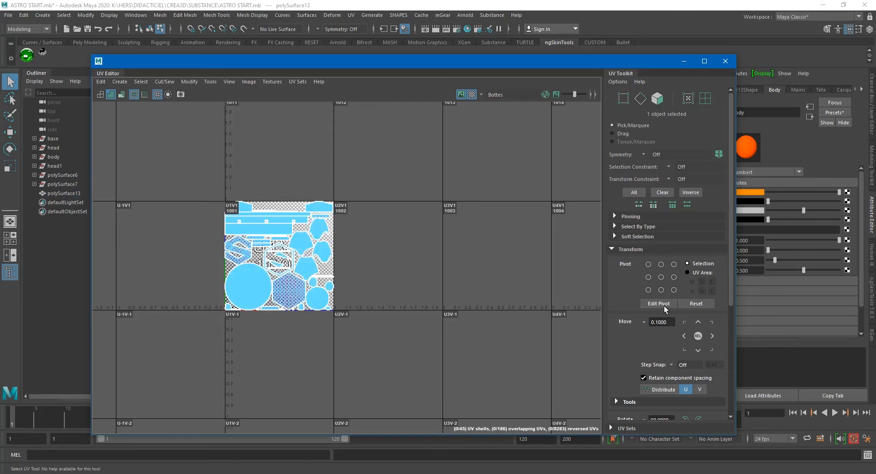
{"action": "left_click", "coordinate": [669, 320]}
{"action": "type", "text": "1"}
{"action": "key", "text": "Return"}
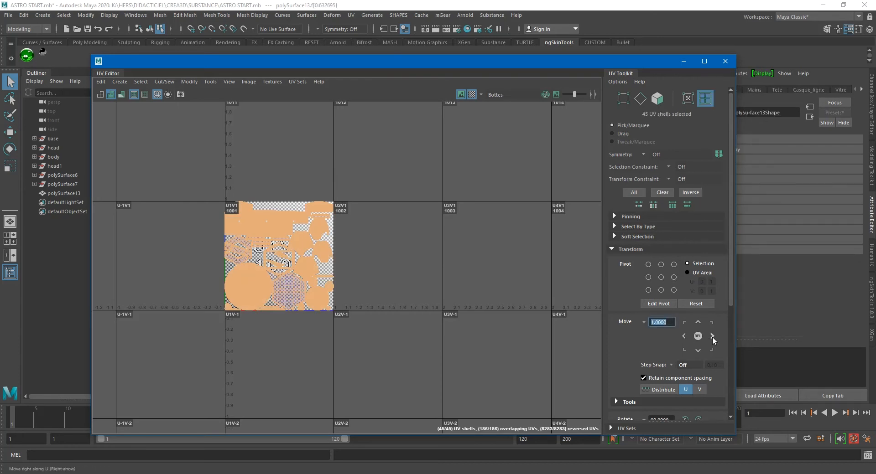
- Shift all UV shells by one full tile in U and V, and return them to tile 1001
{"action": "left_click", "coordinate": [723, 334]}
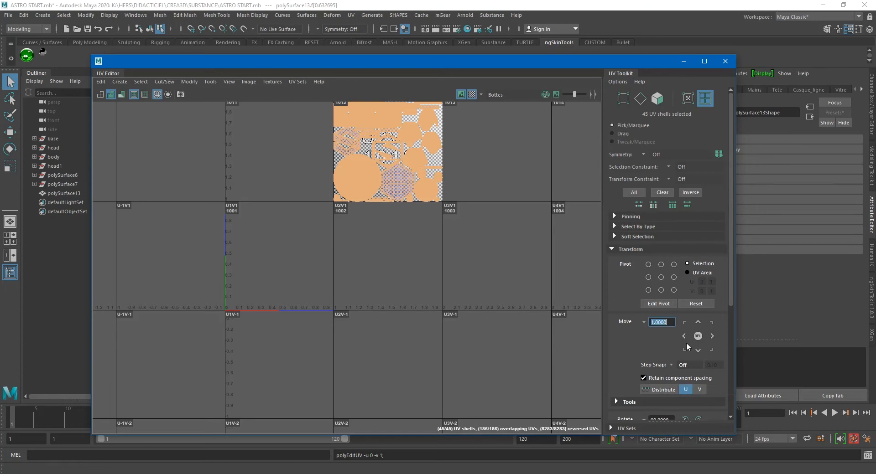
{"action": "left_click", "coordinate": [697, 351]}
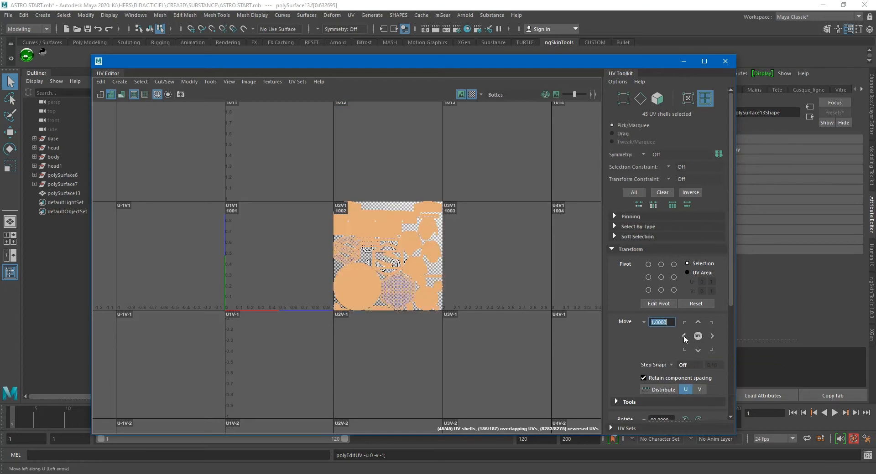
{"action": "left_click", "coordinate": [684, 336]}
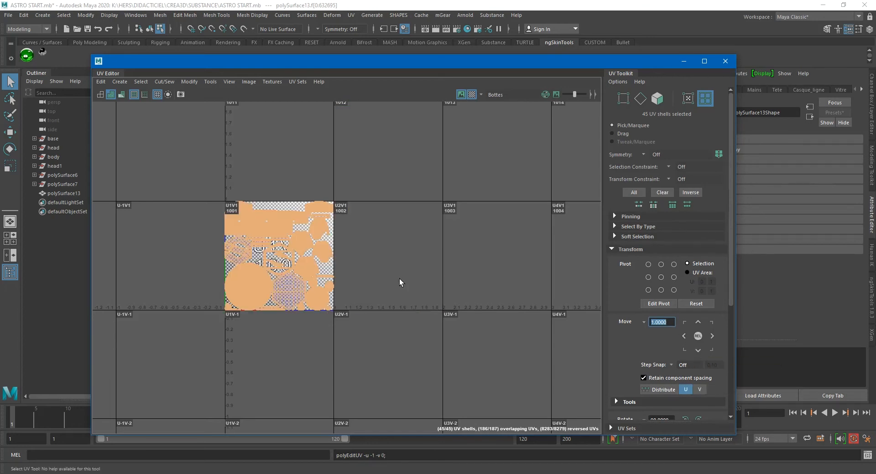
- Get the texel density of the flared garment-shaped UV shell and of the solid hexagonal shell beside it
{"action": "scroll", "coordinate": [283, 279], "scroll_direction": "up", "scroll_amount": 3}
{"action": "scroll", "coordinate": [320, 283], "scroll_direction": "up", "scroll_amount": 4}
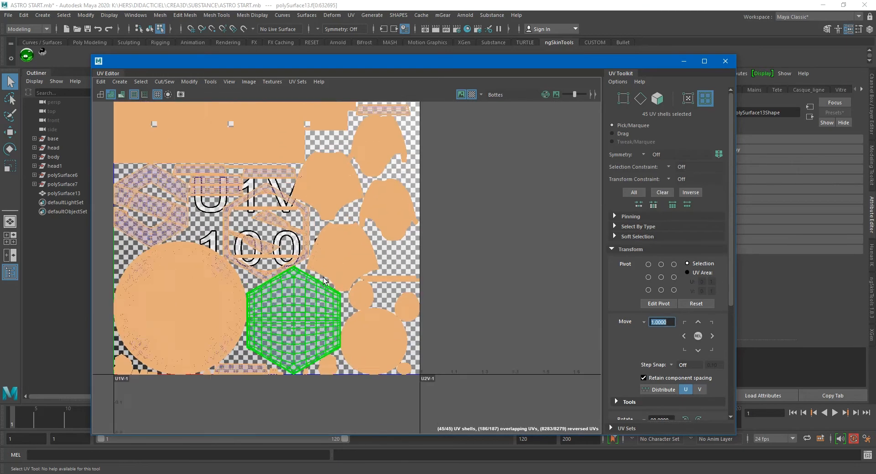
{"action": "left_click", "coordinate": [401, 256]}
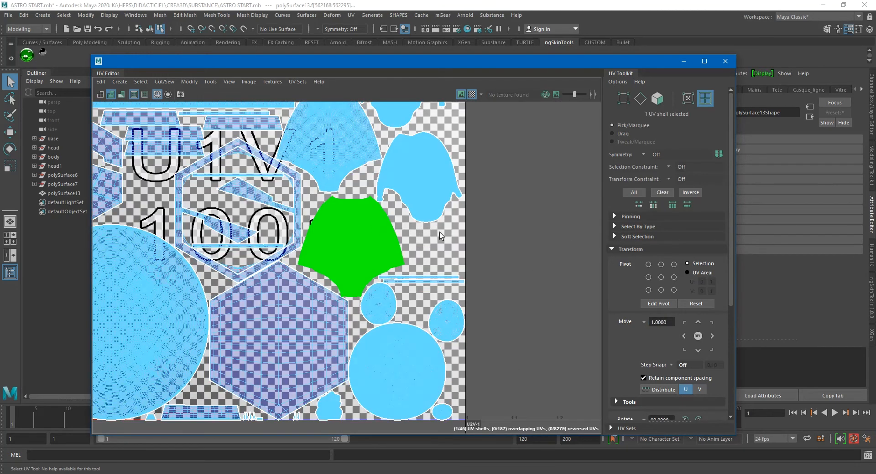
{"action": "scroll", "coordinate": [662, 248], "scroll_direction": "down", "scroll_amount": 3}
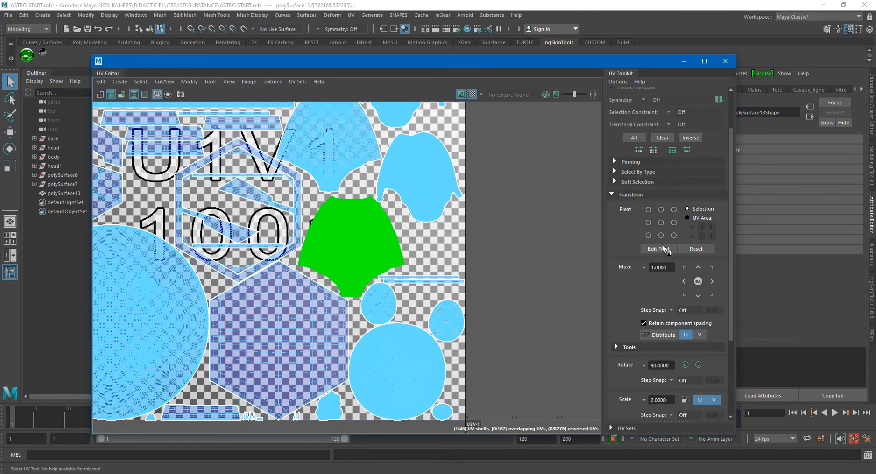
{"action": "scroll", "coordinate": [662, 247], "scroll_direction": "down", "scroll_amount": 6}
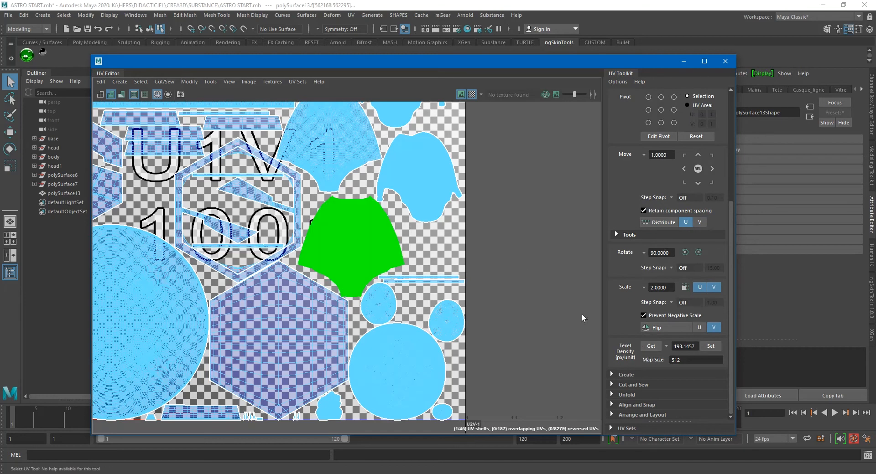
{"action": "left_click", "coordinate": [651, 346]}
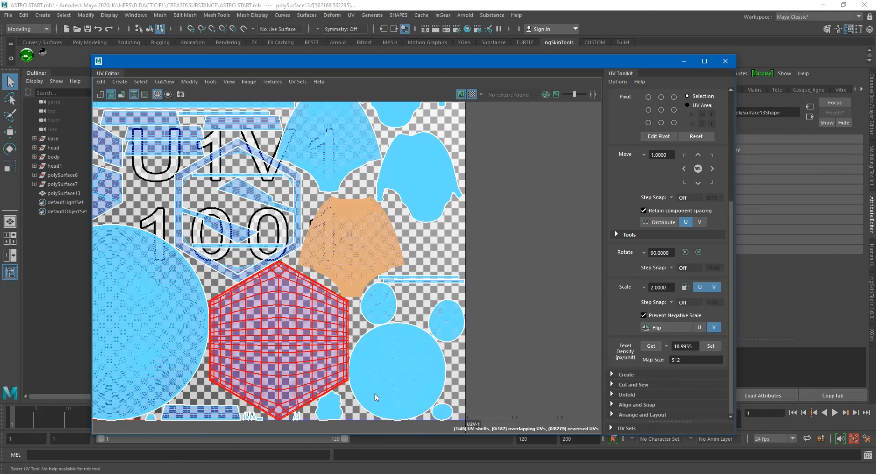
{"action": "left_click", "coordinate": [306, 347]}
{"action": "left_click", "coordinate": [651, 347]}
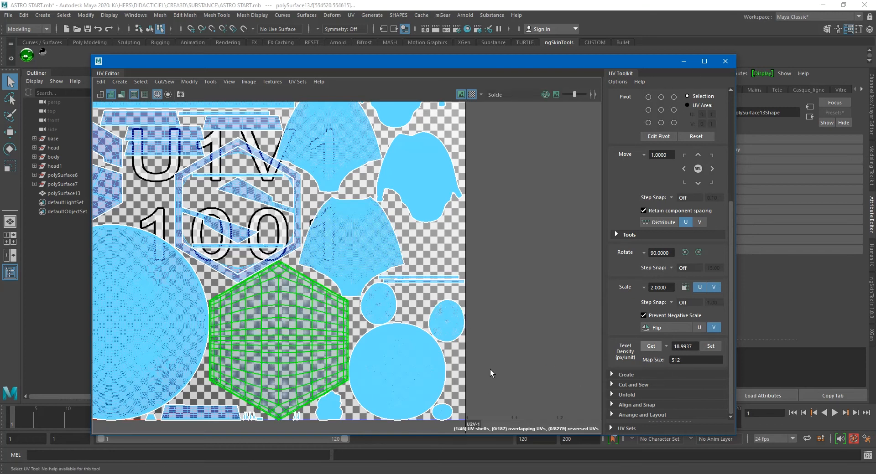
- Get the texel density of the hexagonal UV shell with the diagonal band above the large circular shell
{"action": "middle_click_drag", "start_coordinate": [177, 321], "coordinate": [326, 339], "text": "alt"}
{"action": "scroll", "coordinate": [252, 211], "scroll_direction": "up", "scroll_amount": 2}
{"action": "scroll", "coordinate": [253, 211], "scroll_direction": "up", "scroll_amount": 1}
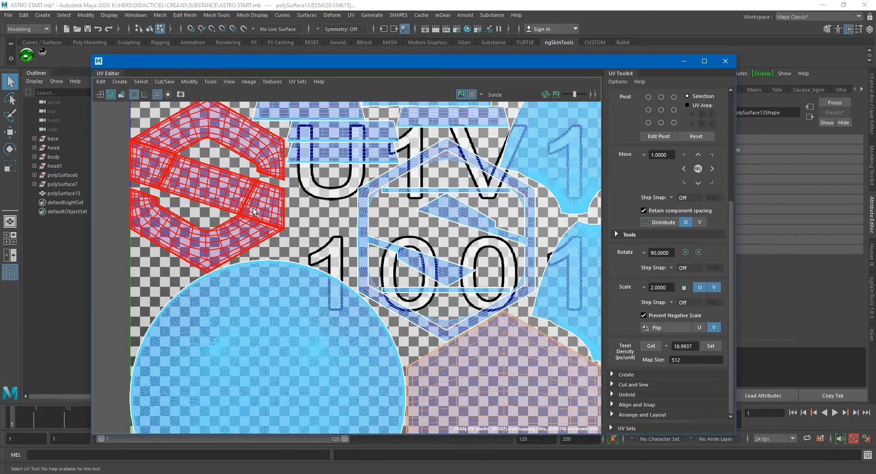
{"action": "left_click", "coordinate": [253, 184]}
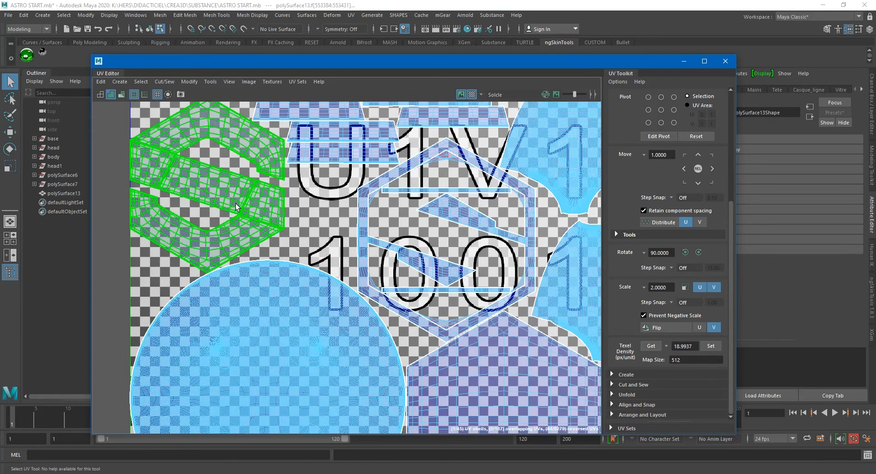
{"action": "middle_click_drag", "start_coordinate": [246, 214], "coordinate": [305, 295], "text": "alt"}
{"action": "left_click", "coordinate": [652, 347]}
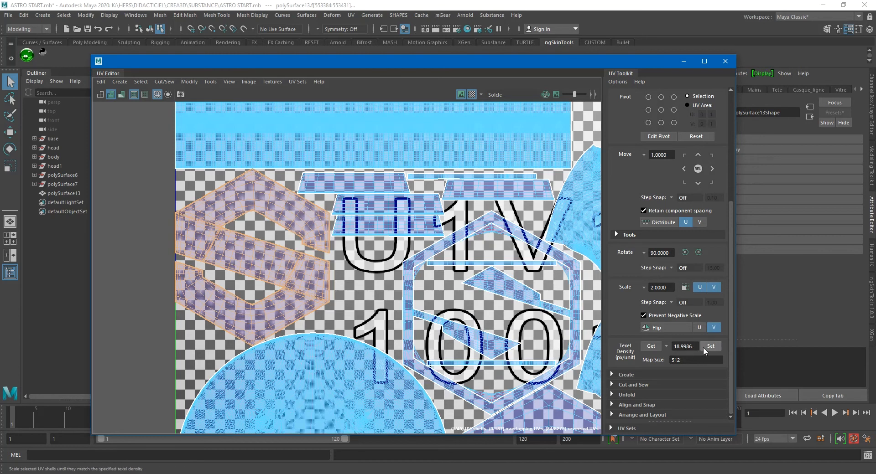
{"action": "middle_click_drag", "start_coordinate": [495, 161], "coordinate": [370, 274], "text": "alt"}
{"action": "middle_click_drag", "start_coordinate": [456, 309], "coordinate": [278, 191], "text": "alt"}
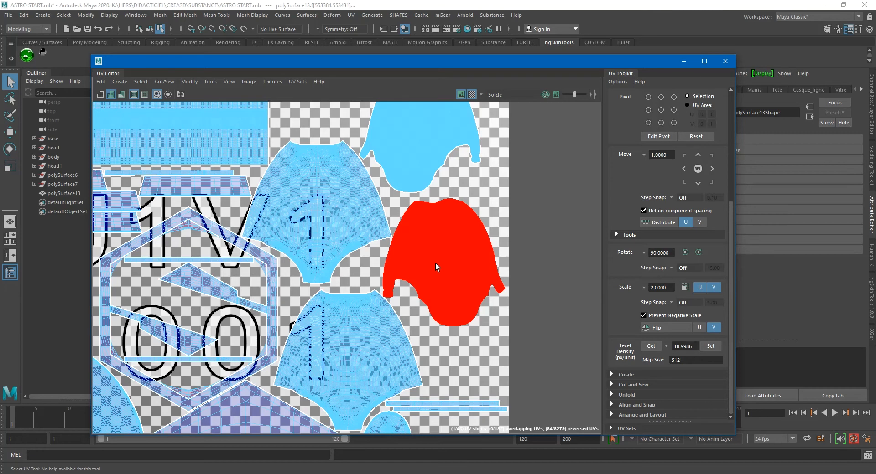
{"action": "scroll", "coordinate": [340, 277], "scroll_direction": "down", "scroll_amount": 3}
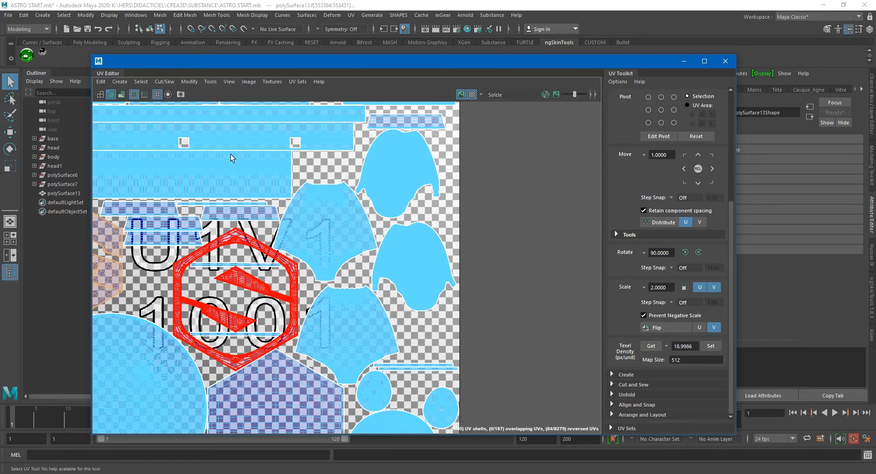
{"action": "scroll", "coordinate": [296, 225], "scroll_direction": "down", "scroll_amount": 4}
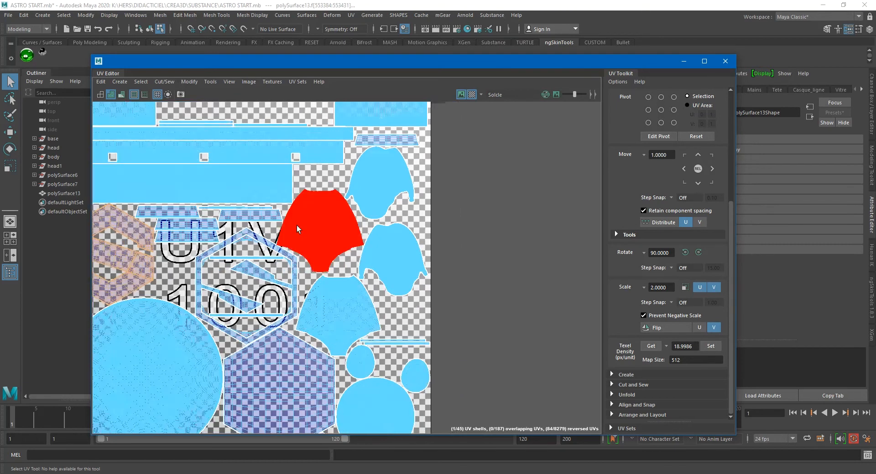
{"action": "middle_click_drag", "start_coordinate": [296, 224], "coordinate": [400, 217], "text": "alt"}
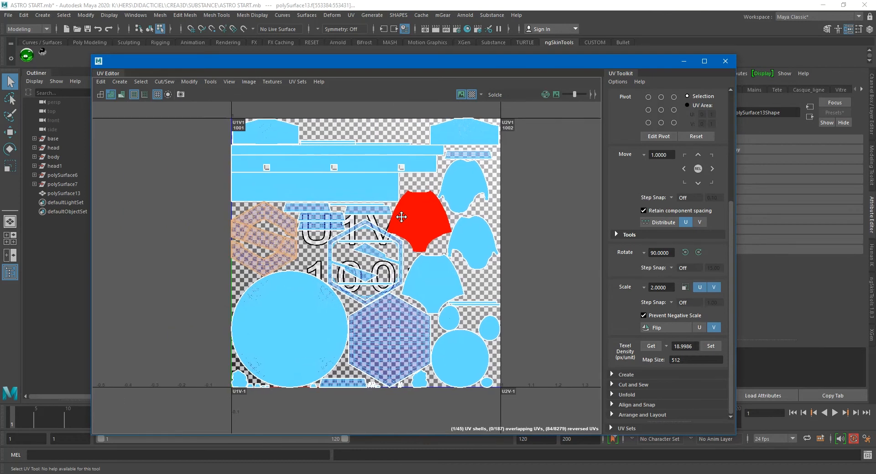
- Close the UV Editor, return to object mode and select the whole character mesh
{"action": "left_click", "coordinate": [725, 61]}
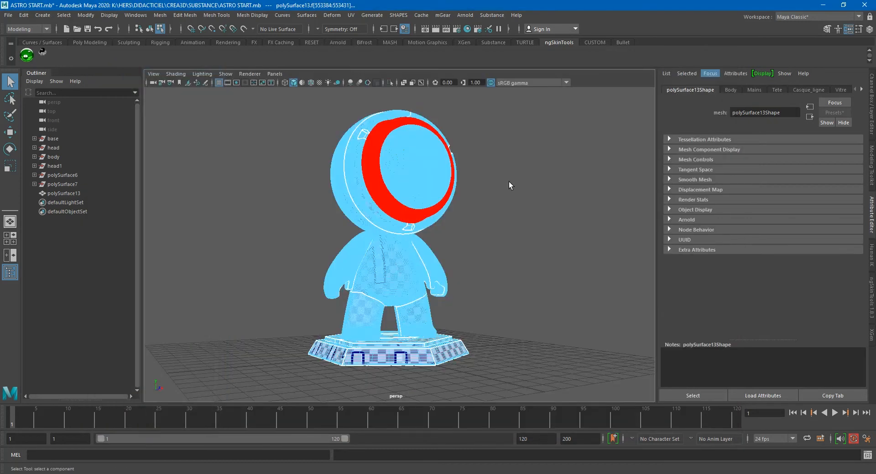
{"action": "right_click_drag", "start_coordinate": [415, 153], "coordinate": [461, 134]}
{"action": "left_click", "coordinate": [515, 162]}
{"action": "left_click", "coordinate": [437, 177]}
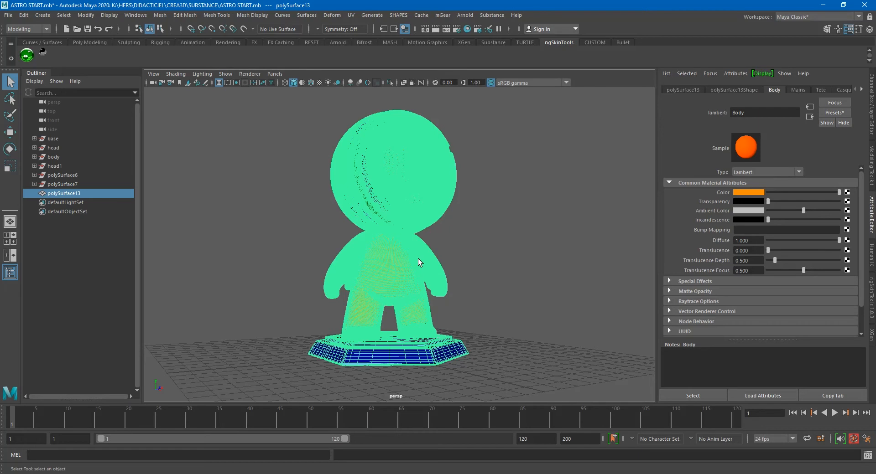
- Try smooth mesh preview on the character mesh and cancel the operation
{"action": "key", "text": "3"}
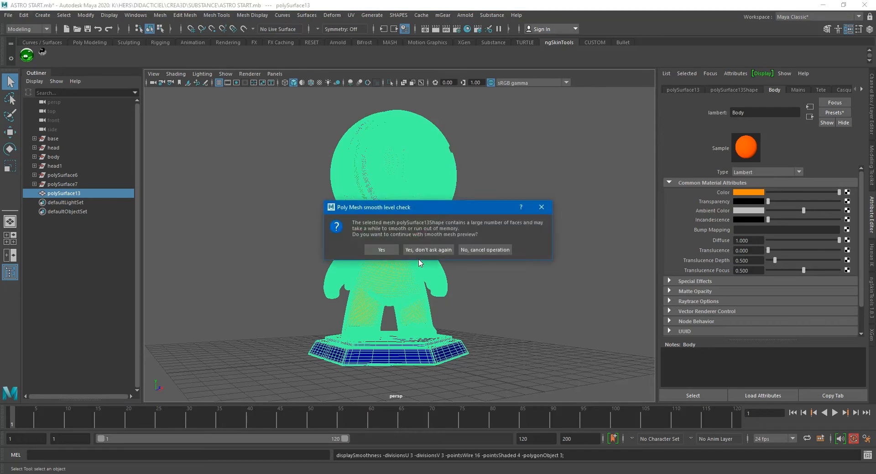
{"action": "left_click", "coordinate": [542, 208]}
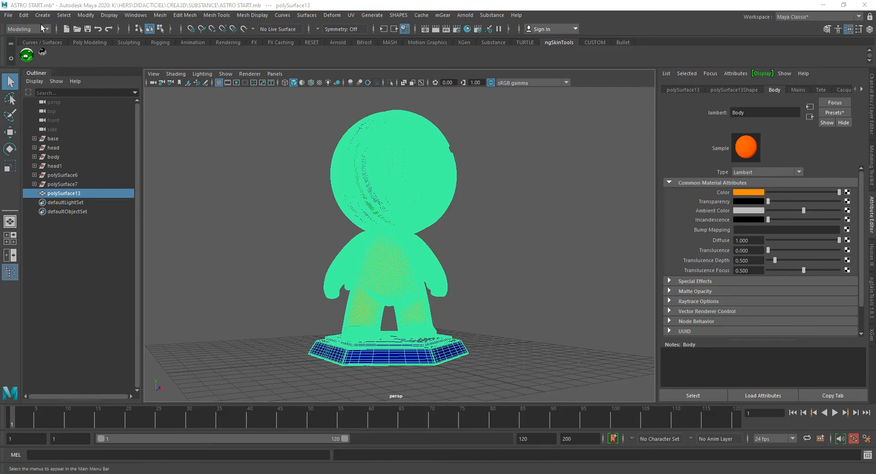
- Start an export of the selected mesh and set its destination folder to K:\HERS\DIDACTICIEL\CREA3D\SUBSTANCE
{"action": "left_click", "coordinate": [8, 14]}
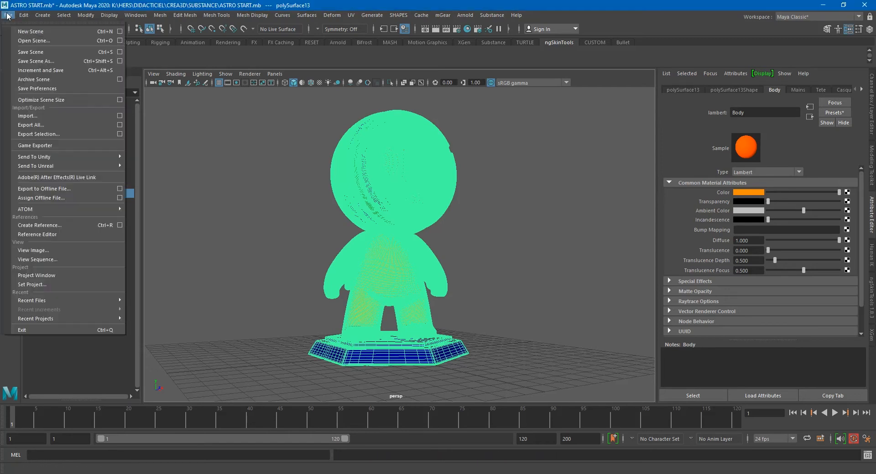
{"action": "left_click", "coordinate": [68, 133]}
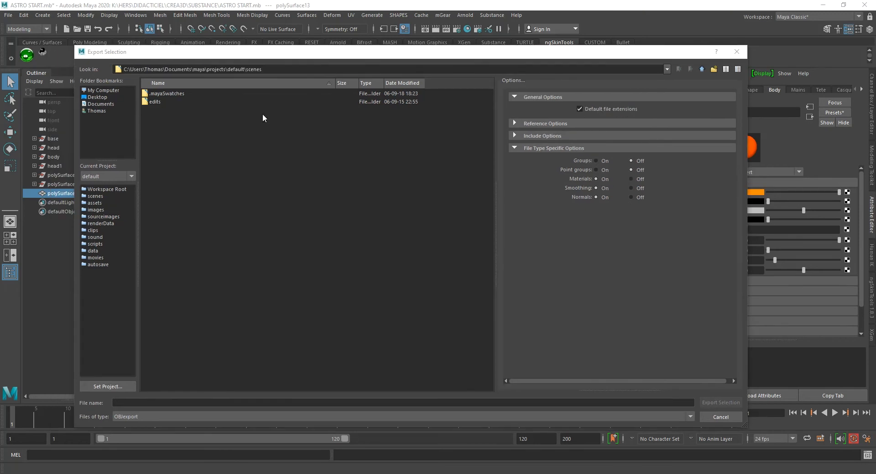
{"action": "left_click_drag", "start_coordinate": [291, 69], "coordinate": [117, 70]}
{"action": "type", "text": "K:\\HERS\\DIDACTICIEL\\CREA3D\\SUBSTANCE"}
{"action": "key", "text": "Return"}
- Export the selected mesh in FBX export format under the name ASTRO and dismiss the export warnings
{"action": "left_click", "coordinate": [141, 417]}
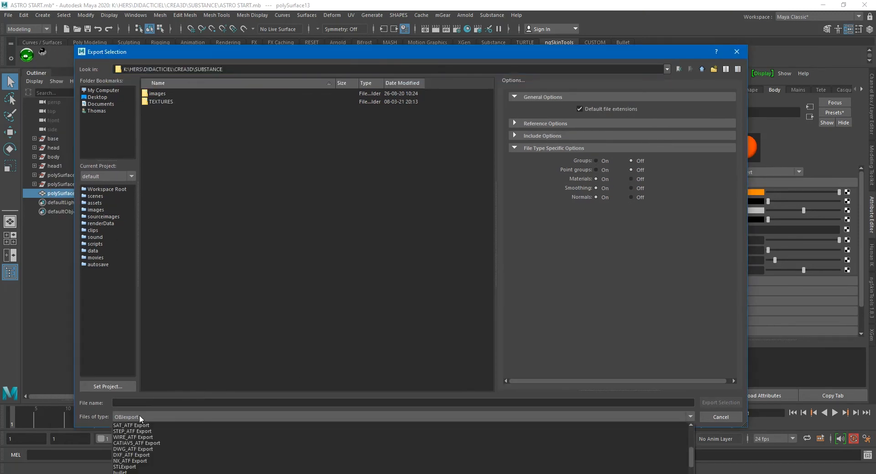
{"action": "left_click", "coordinate": [142, 457]}
{"action": "left_click", "coordinate": [153, 403]}
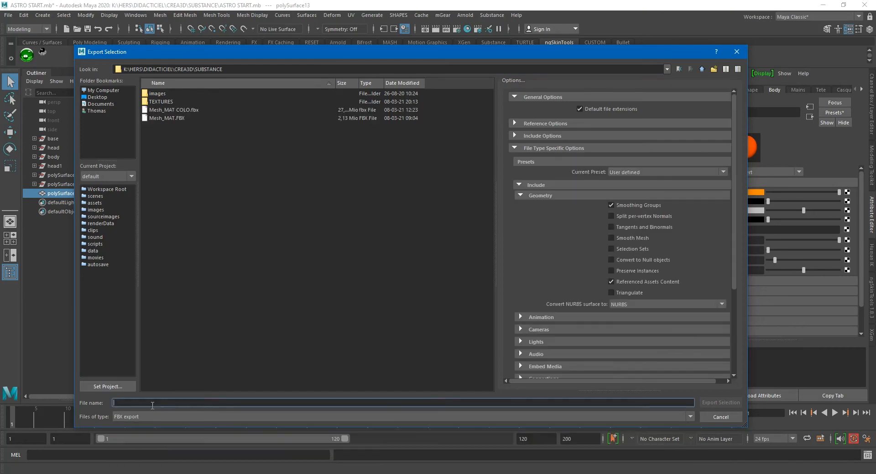
{"action": "type", "text": "ASTRO"}
{"action": "left_click", "coordinate": [727, 403]}
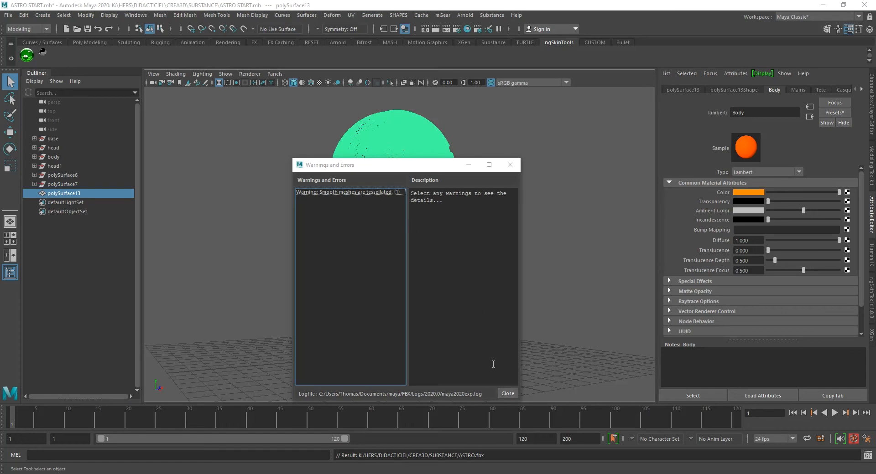
{"action": "left_click", "coordinate": [507, 393]}
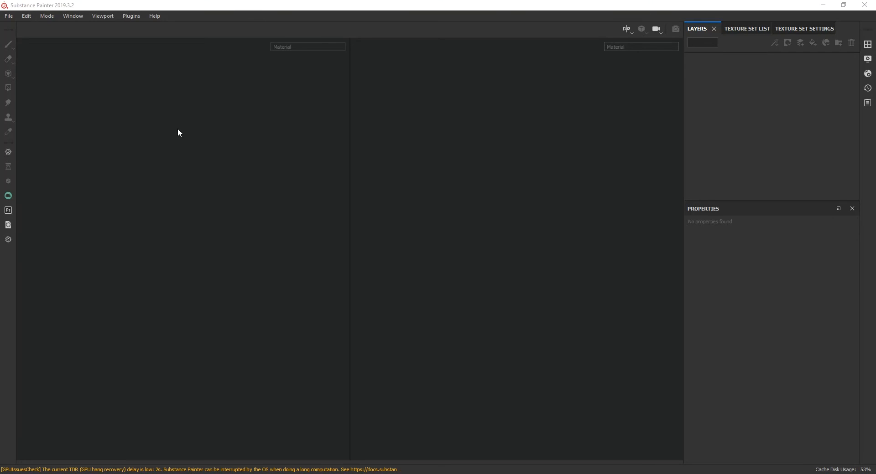
- Switch to Substance Painter, start a new project and choose ASTRO.fbx as its mesh file
{"action": "left_click", "coordinate": [9, 16]}
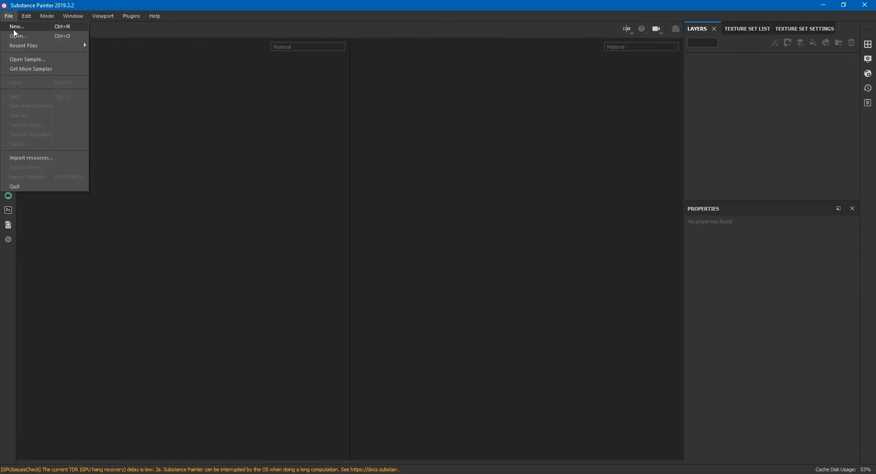
{"action": "left_click", "coordinate": [13, 28]}
{"action": "left_click", "coordinate": [539, 143]}
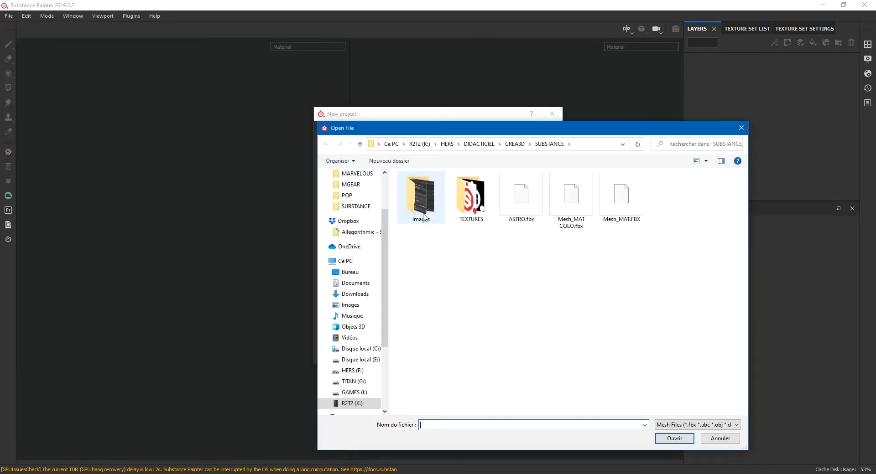
{"action": "left_click", "coordinate": [519, 210]}
{"action": "left_click", "coordinate": [570, 208]}
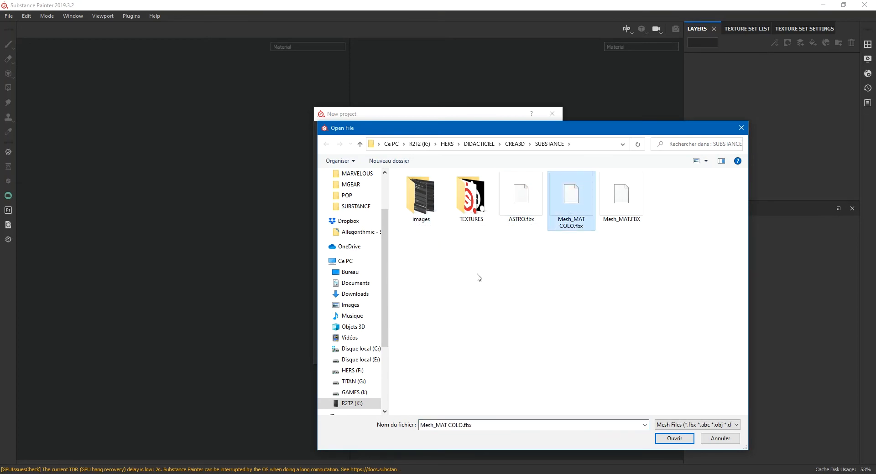
{"action": "double_click", "coordinate": [505, 214]}
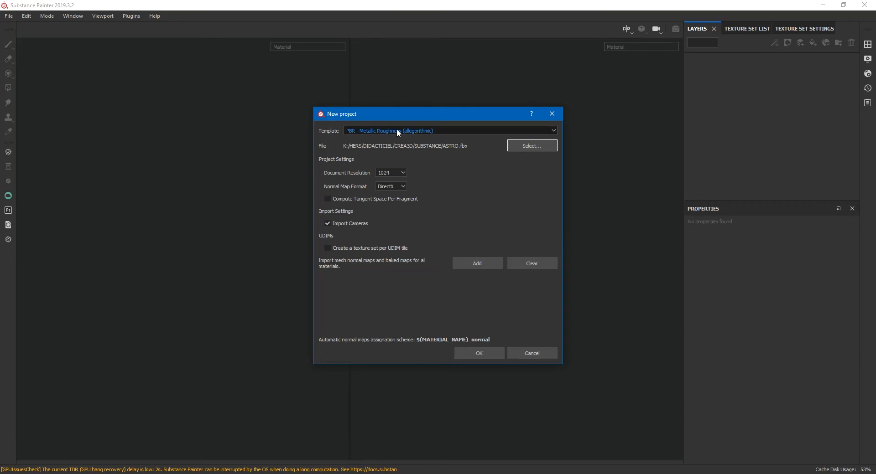
- Set the project's document resolution to 2048 and create the project
{"action": "left_click", "coordinate": [387, 170]}
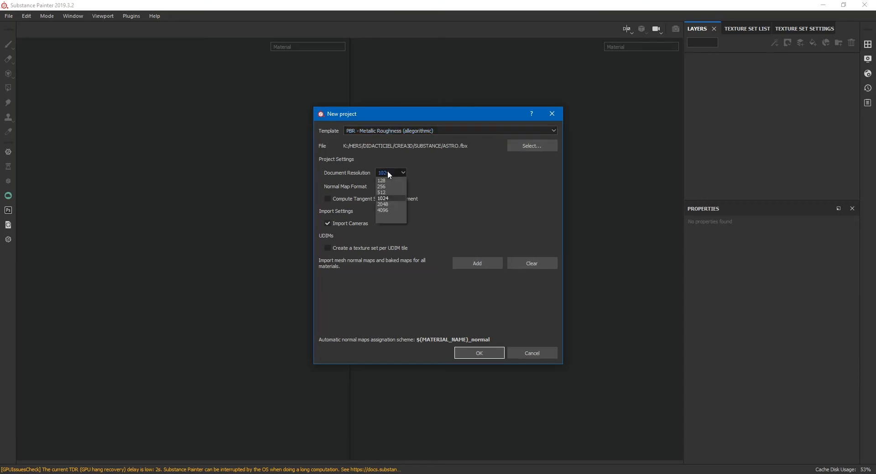
{"action": "left_click", "coordinate": [389, 202]}
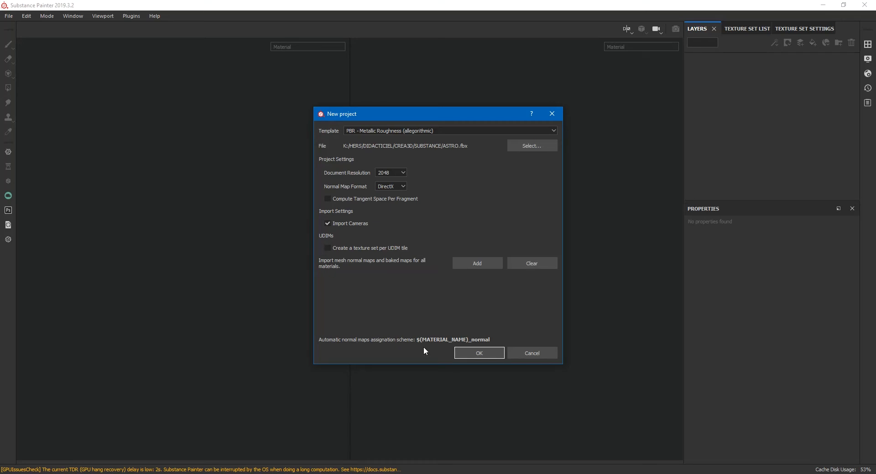
{"action": "left_click", "coordinate": [478, 352]}
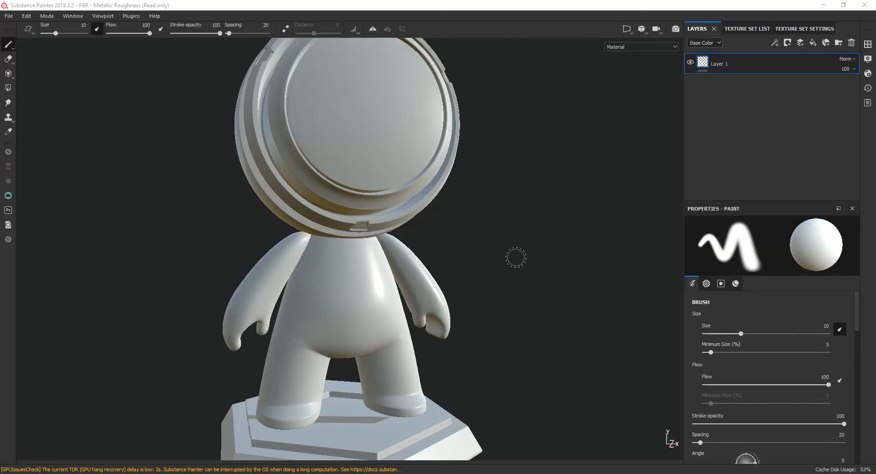
- Inspect the imported character along with its layers, texture set list and texture set settings
{"action": "middle_click_drag", "start_coordinate": [499, 173], "coordinate": [501, 199], "text": "alt"}
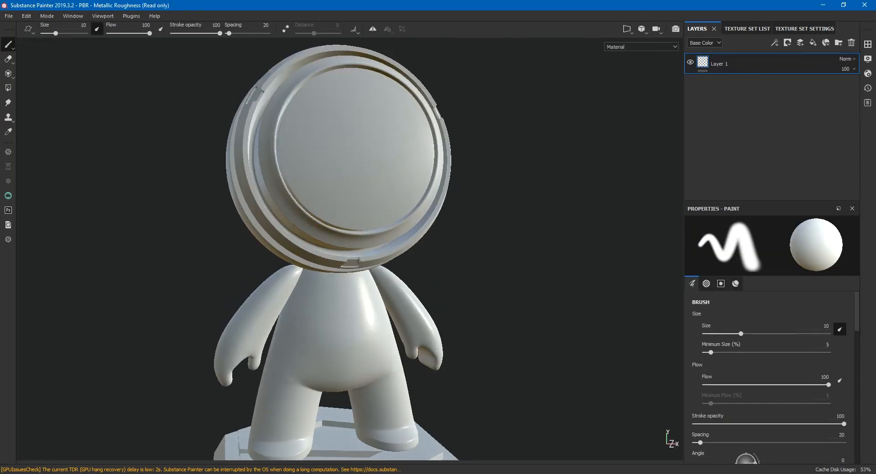
{"action": "left_click_drag", "start_coordinate": [501, 199], "coordinate": [522, 185], "text": "alt"}
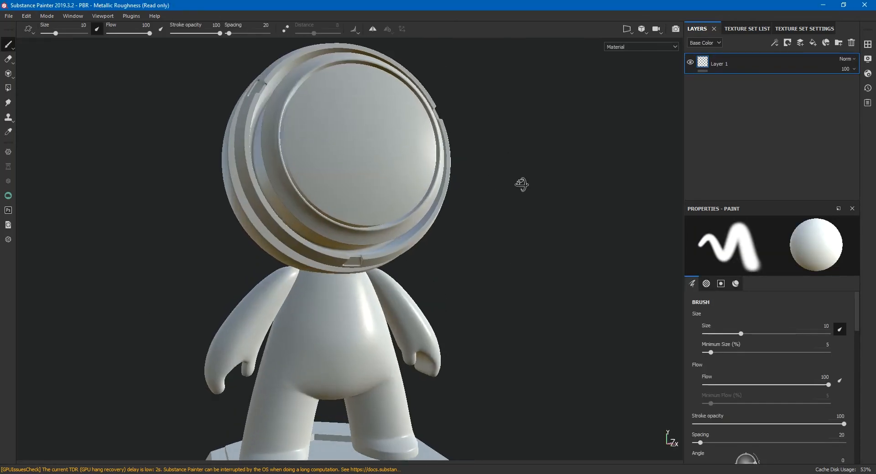
{"action": "left_click", "coordinate": [753, 28]}
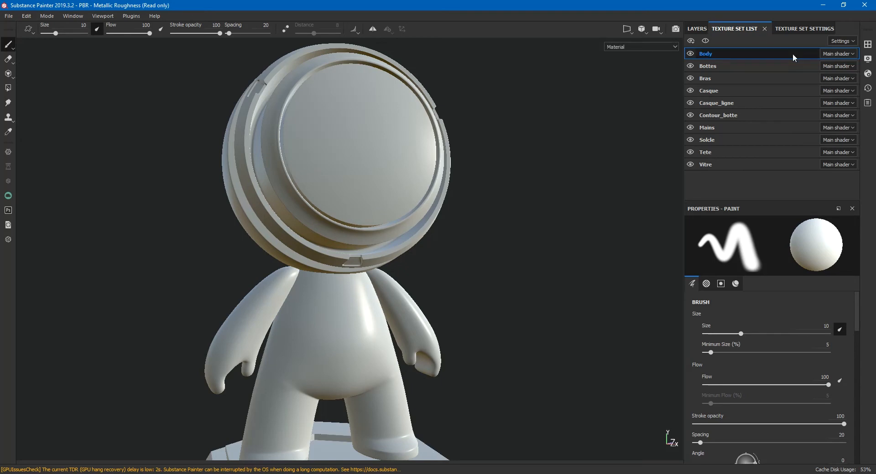
{"action": "left_click", "coordinate": [806, 30]}
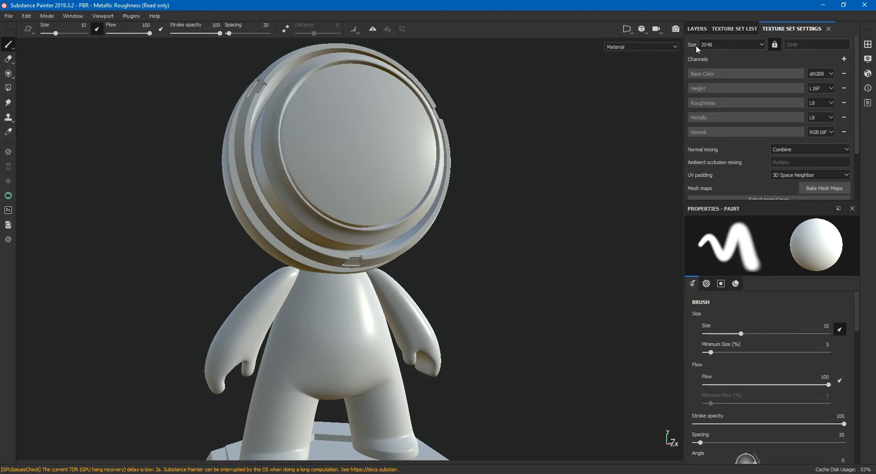
{"action": "left_click", "coordinate": [695, 29]}
{"action": "left_click", "coordinate": [744, 29]}
{"action": "left_click", "coordinate": [794, 30]}
{"action": "left_click", "coordinate": [698, 30]}
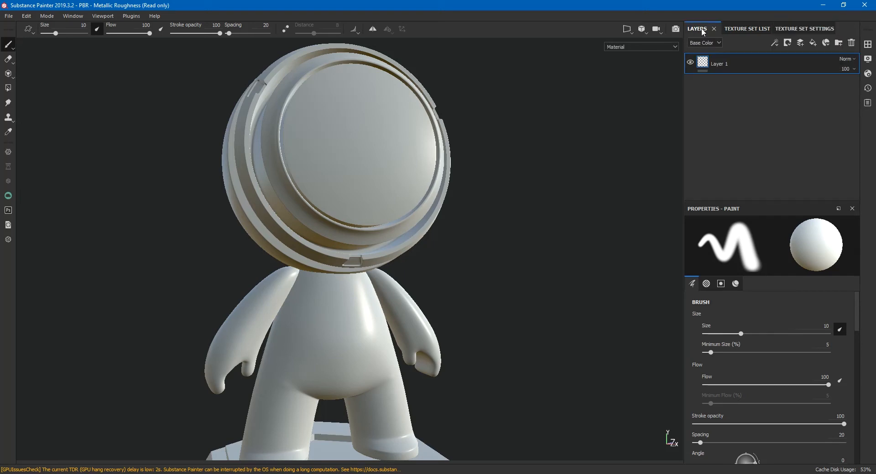
{"action": "left_click_drag", "start_coordinate": [588, 218], "coordinate": [600, 177], "text": "alt"}
{"action": "right_click_drag", "start_coordinate": [600, 178], "coordinate": [561, 145], "text": "alt"}
{"action": "mouse_move", "coordinate": [561, 145]}
{"action": "left_mouse_down", "text": "alt"}
{"action": "mouse_move", "coordinate": [528, 176]}
{"action": "mouse_move", "coordinate": [550, 178]}
{"action": "mouse_move", "coordinate": [547, 186]}
{"action": "left_mouse_up", "text": "alt"}
- Bake mesh maps for all texture sets at an output size of 2048, excluding the ID map
{"action": "left_click", "coordinate": [792, 29]}
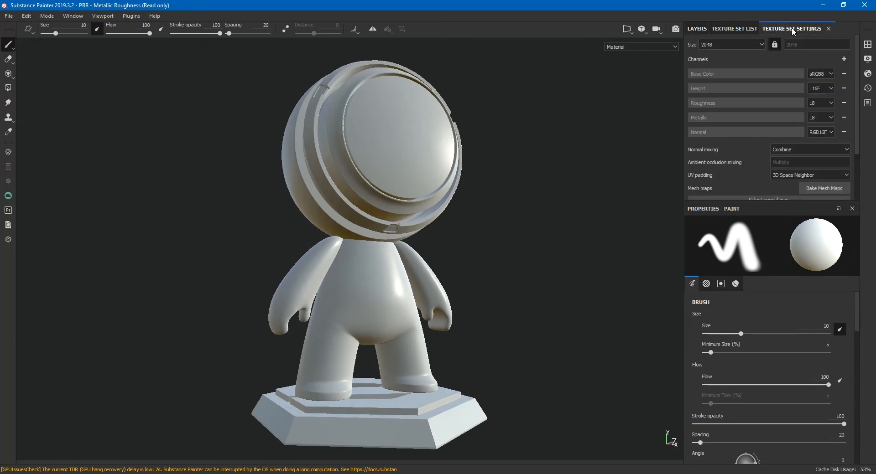
{"action": "scroll", "coordinate": [785, 146], "scroll_direction": "down", "scroll_amount": 1}
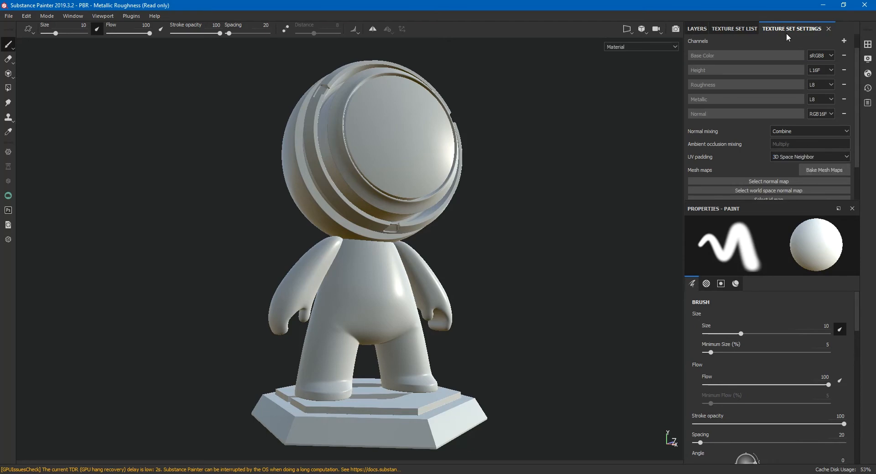
{"action": "left_click", "coordinate": [819, 172]}
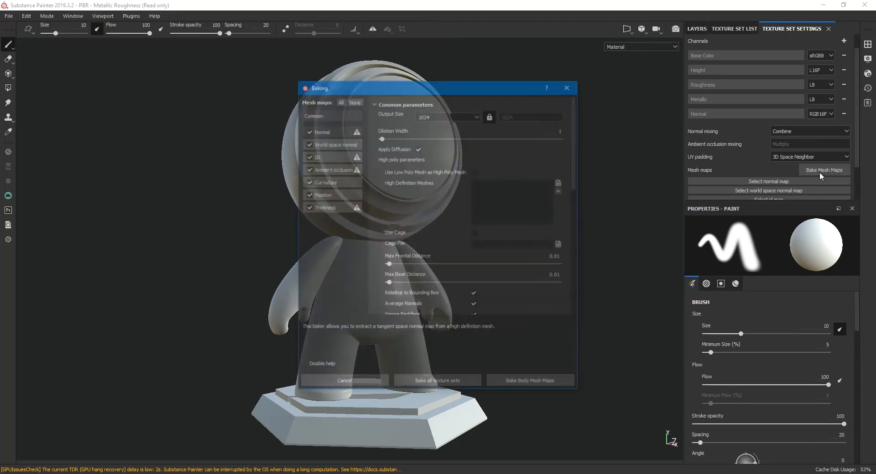
{"action": "left_click", "coordinate": [425, 115]}
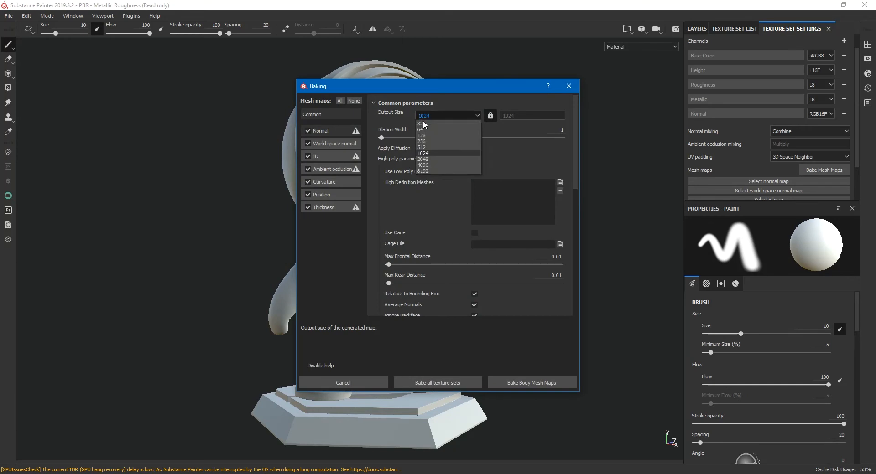
{"action": "left_click", "coordinate": [429, 159]}
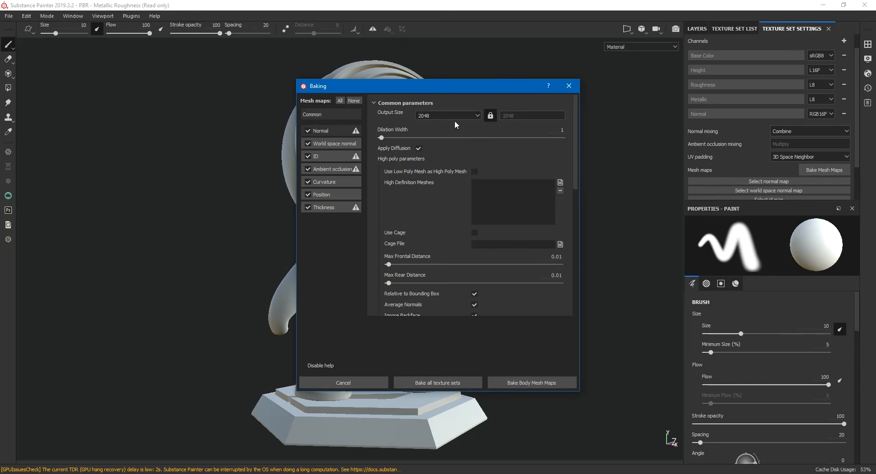
{"action": "left_click", "coordinate": [308, 156]}
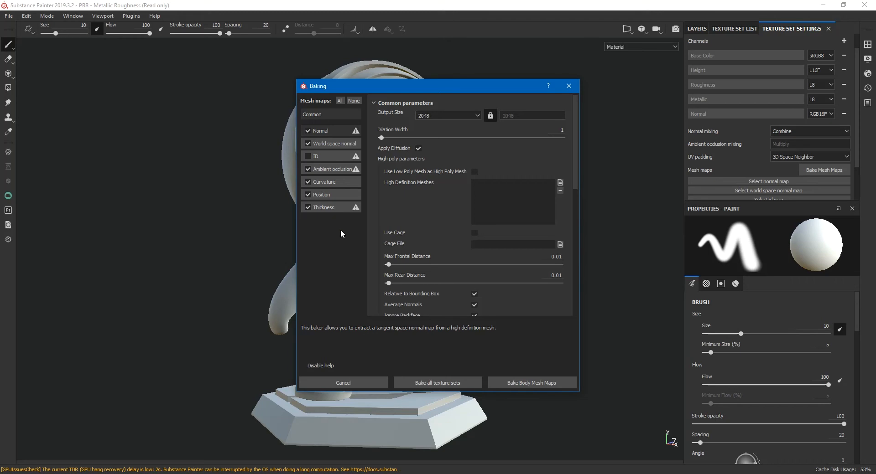
{"action": "left_click", "coordinate": [455, 387]}
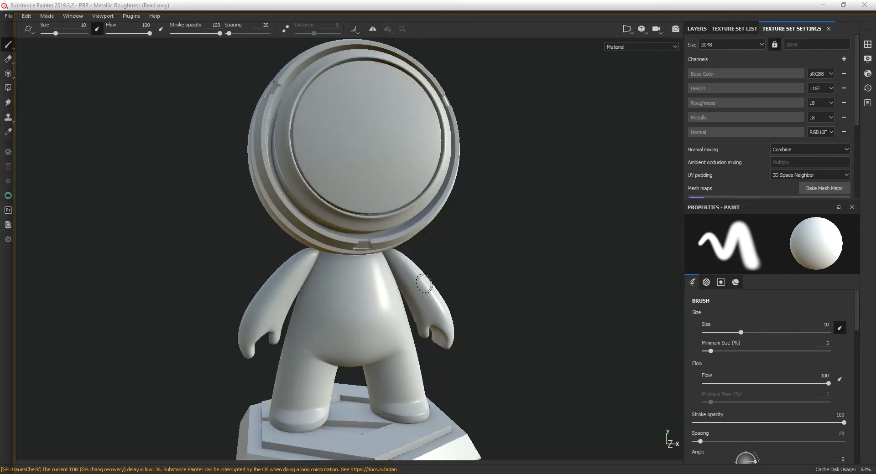
- Review the baked mesh maps and the texture set list, and examine the character model from several angles
{"action": "scroll", "coordinate": [743, 172], "scroll_direction": "down", "scroll_amount": 3}
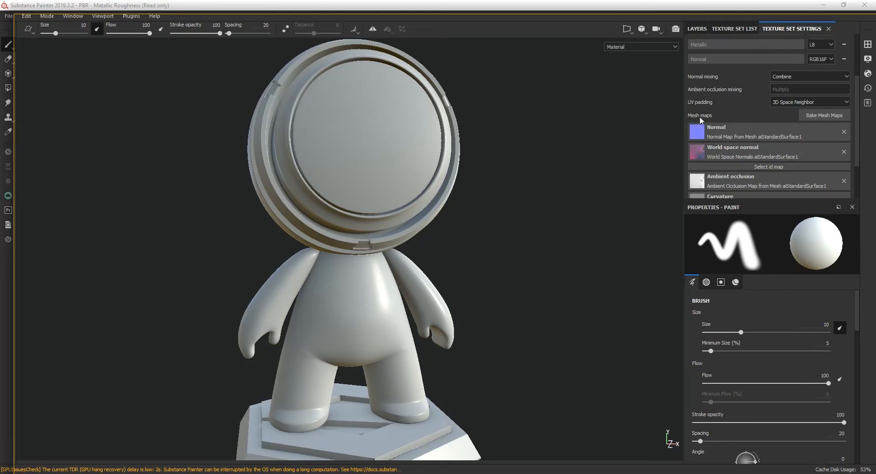
{"action": "scroll", "coordinate": [725, 136], "scroll_direction": "down", "scroll_amount": 2}
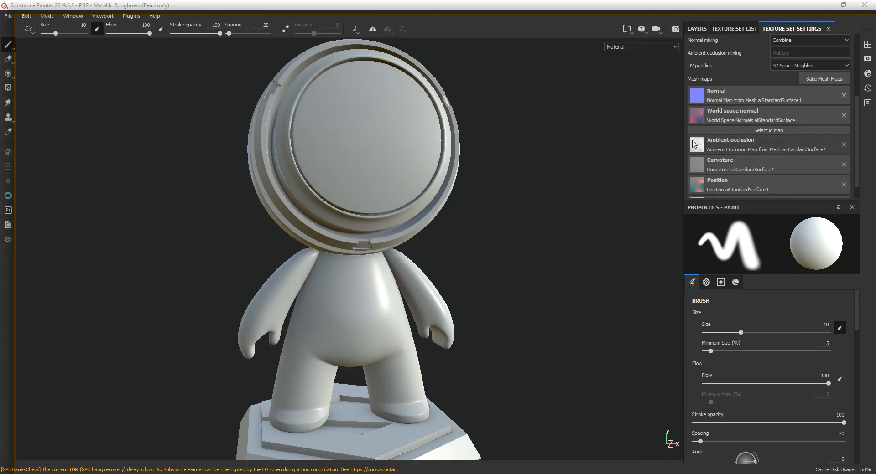
{"action": "left_click", "coordinate": [730, 29]}
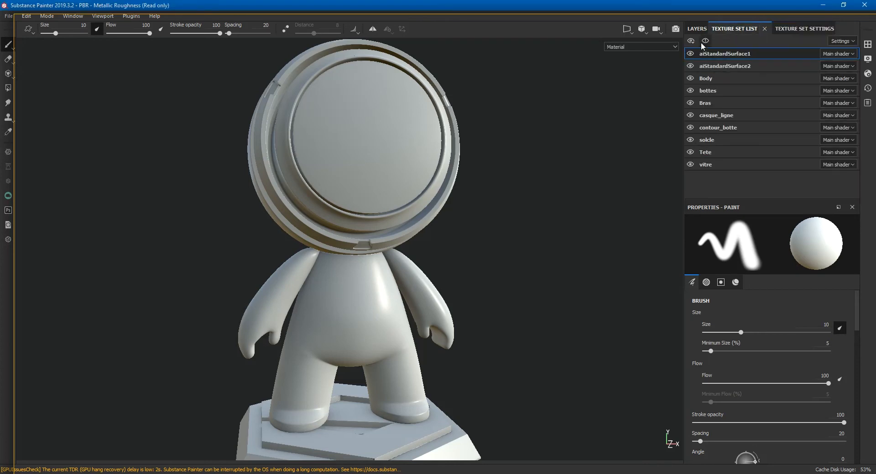
{"action": "left_click", "coordinate": [696, 29]}
{"action": "middle_click_drag", "start_coordinate": [589, 230], "coordinate": [567, 232]}
{"action": "left_click_drag", "start_coordinate": [550, 240], "coordinate": [584, 231], "text": "alt"}
{"action": "right_click_drag", "start_coordinate": [583, 232], "coordinate": [451, 230], "text": "alt"}
{"action": "middle_click_drag", "start_coordinate": [452, 230], "coordinate": [474, 219], "text": "alt"}
{"action": "right_click_drag", "start_coordinate": [475, 220], "coordinate": [495, 223], "text": "alt"}
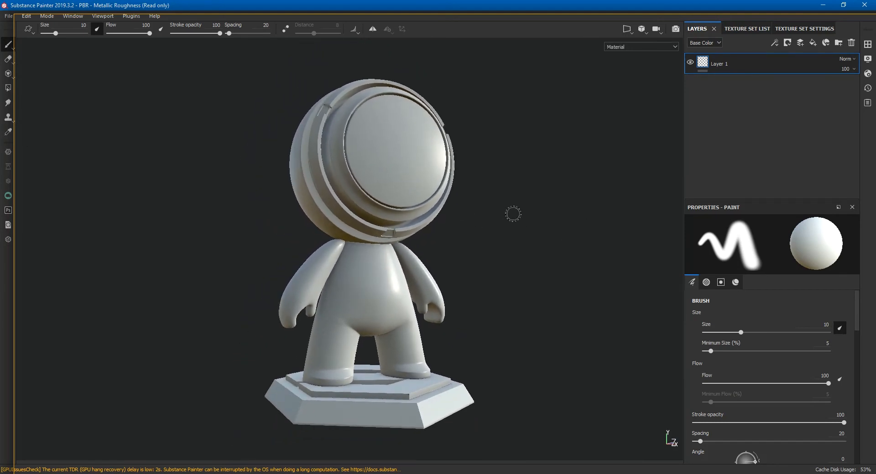
{"action": "right_click_drag", "start_coordinate": [504, 225], "coordinate": [583, 273], "text": "alt"}
{"action": "left_click_drag", "start_coordinate": [587, 255], "coordinate": [561, 256], "text": "alt"}
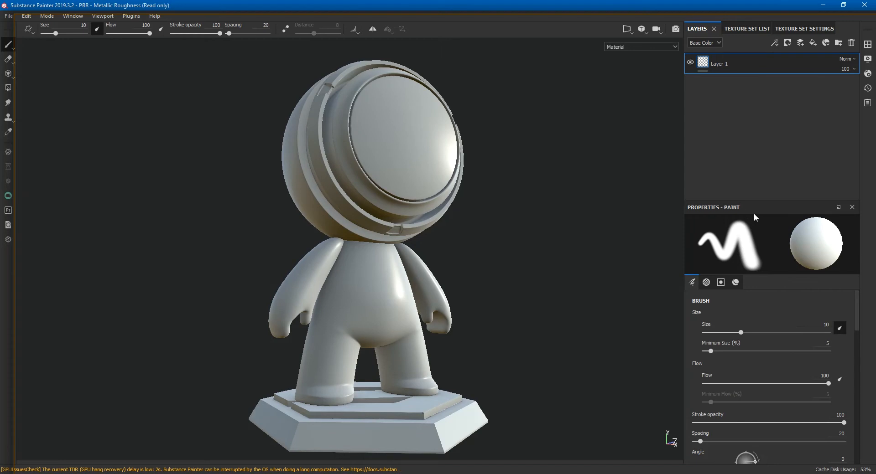
- Dock the shelf between the tools and the 3D viewport, and apply the Plastic PVC material to the character's body
{"action": "left_click", "coordinate": [868, 44]}
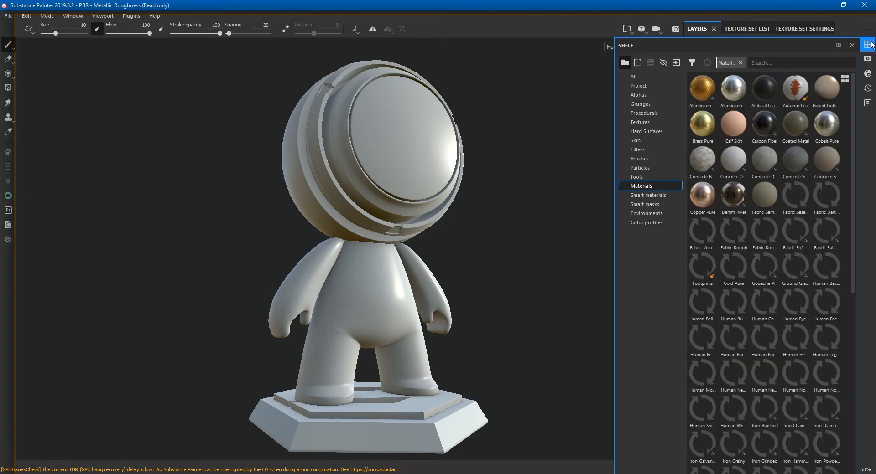
{"action": "left_click_drag", "start_coordinate": [654, 44], "coordinate": [39, 127]}
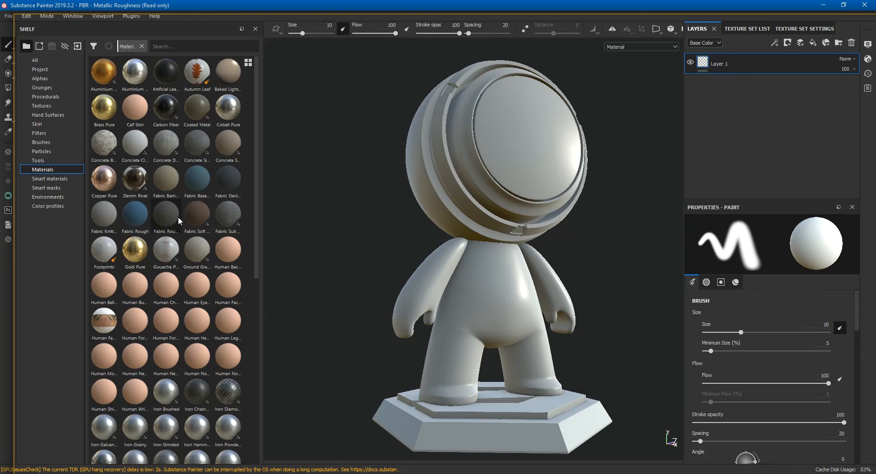
{"action": "scroll", "coordinate": [178, 219], "scroll_direction": "down", "scroll_amount": 5}
{"action": "scroll", "coordinate": [177, 217], "scroll_direction": "down", "scroll_amount": 2}
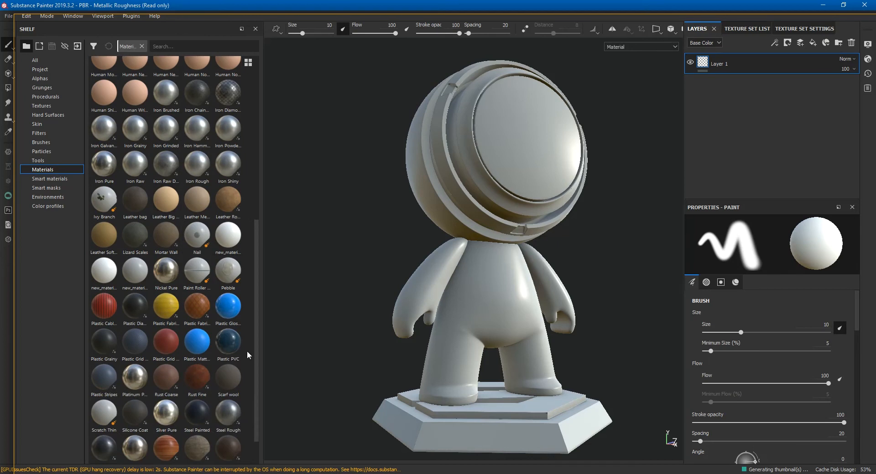
{"action": "left_click_drag", "start_coordinate": [230, 347], "coordinate": [400, 330]}
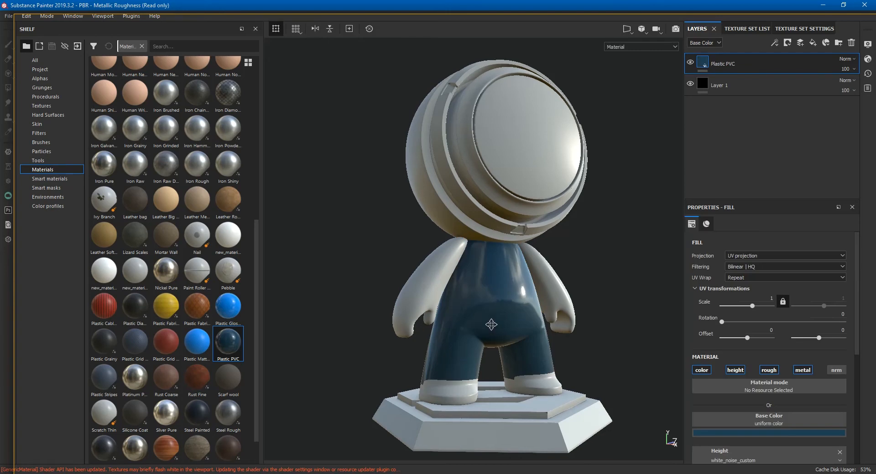
- Change the base color of the body's Plastic PVC layer to orange, R 0.820, G 0.353, B 0.000
{"action": "middle_click_drag", "start_coordinate": [493, 330], "coordinate": [478, 289], "text": "alt"}
{"action": "left_click_drag", "start_coordinate": [477, 289], "coordinate": [497, 296], "text": "alt"}
{"action": "right_click_drag", "start_coordinate": [498, 297], "coordinate": [621, 315], "text": "alt"}
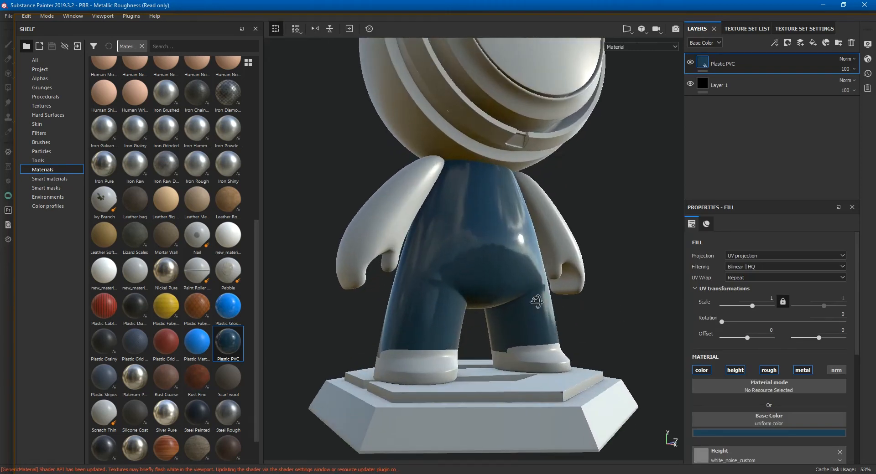
{"action": "left_click", "coordinate": [708, 433]}
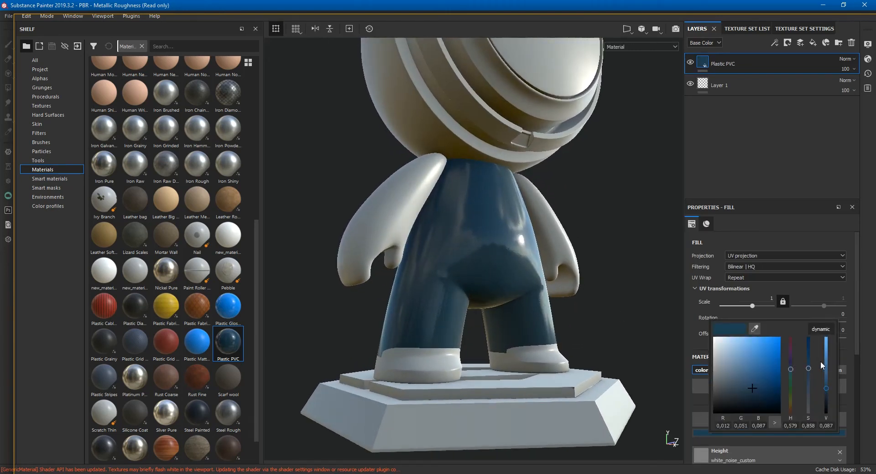
{"action": "left_click_drag", "start_coordinate": [790, 370], "coordinate": [791, 409]}
{"action": "left_click", "coordinate": [780, 365]}
{"action": "left_click_drag", "start_coordinate": [782, 365], "coordinate": [784, 344]}
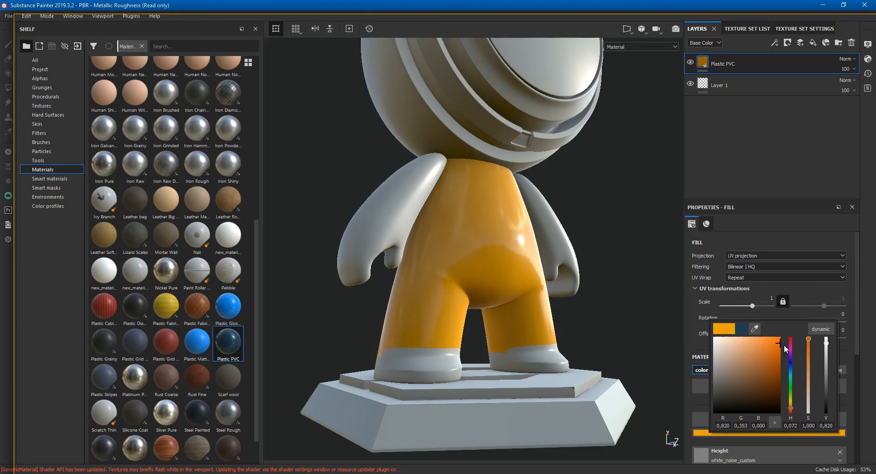
- Darken the base color of the body's Plastic PVC layer to a deeper orange, R 0.578, G 0.083, B 0.000
{"action": "left_click_drag", "start_coordinate": [791, 409], "coordinate": [790, 414]}
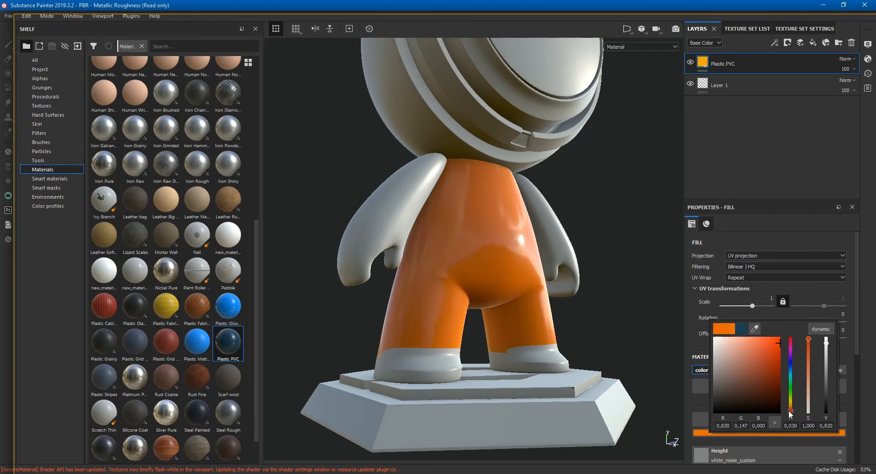
{"action": "left_click_drag", "start_coordinate": [571, 344], "coordinate": [553, 361], "text": "alt"}
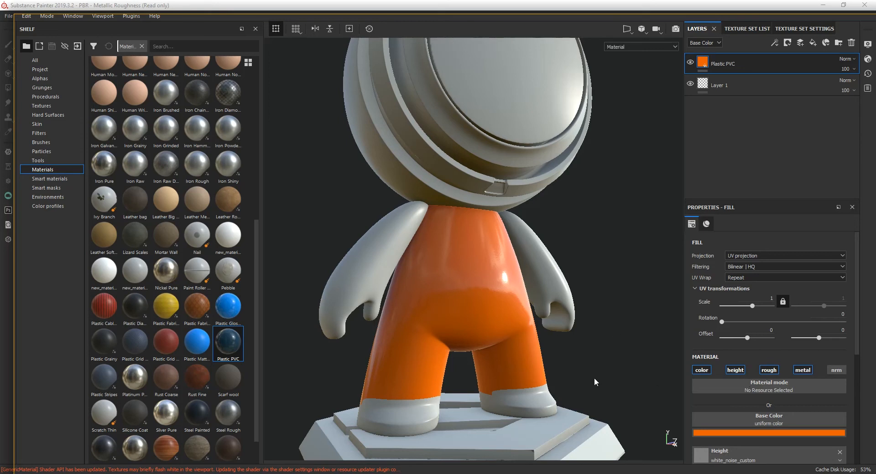
{"action": "left_click", "coordinate": [777, 431]}
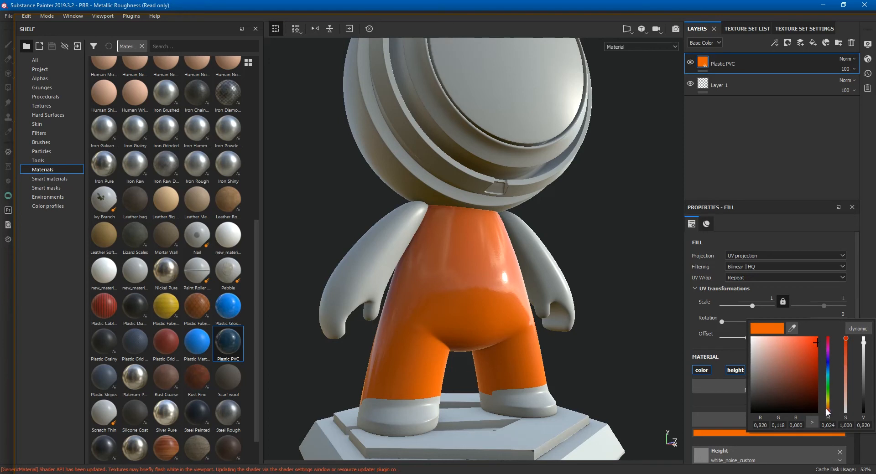
{"action": "left_click_drag", "start_coordinate": [816, 345], "coordinate": [822, 356]}
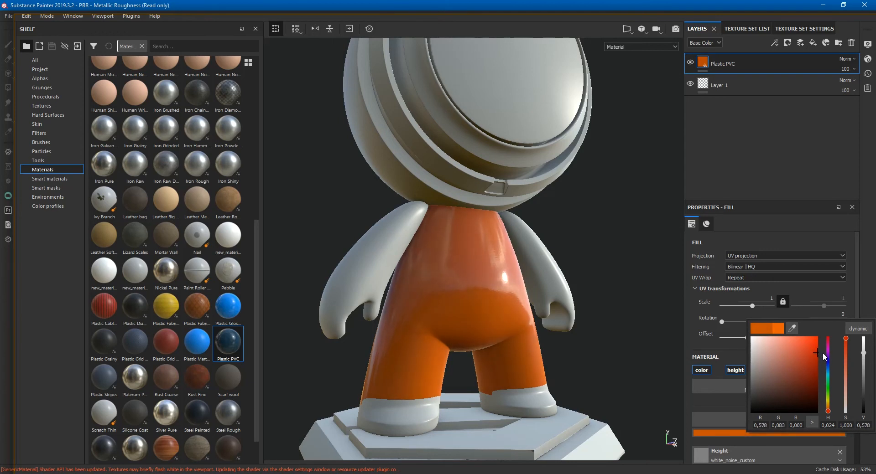
{"action": "left_click", "coordinate": [662, 320]}
- Copy the orange Plastic PVC layer from the body's layer stack
{"action": "key", "text": "f"}
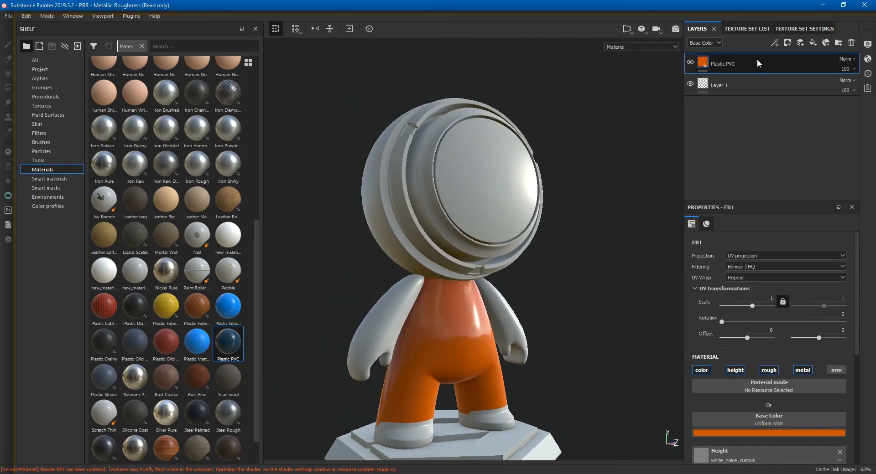
{"action": "right_click", "coordinate": [757, 63]}
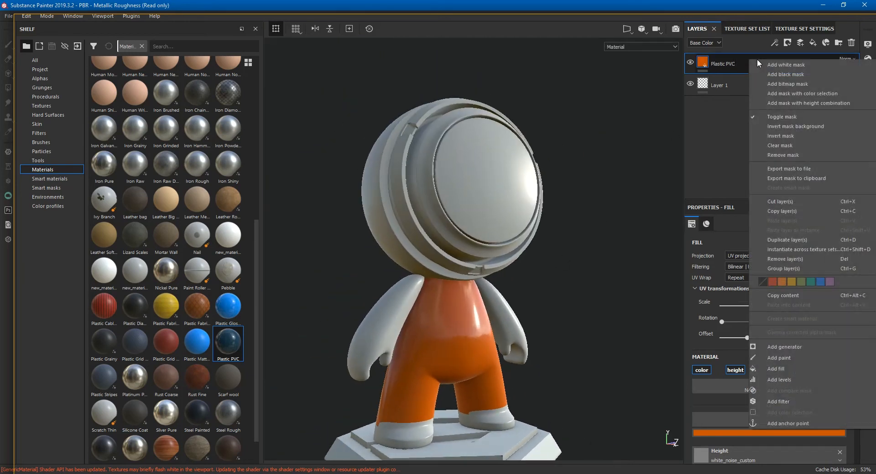
{"action": "left_click", "coordinate": [782, 211]}
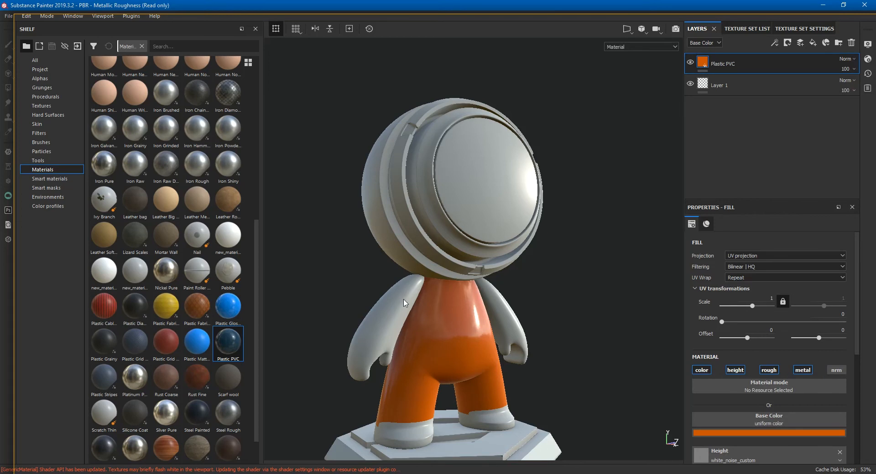
- Select the arms' texture set, Bras, and paste the copied Plastic PVC layer into its layer stack
{"action": "key", "text": "ctrl+alt"}
{"action": "key", "text": "ctrl+z"}
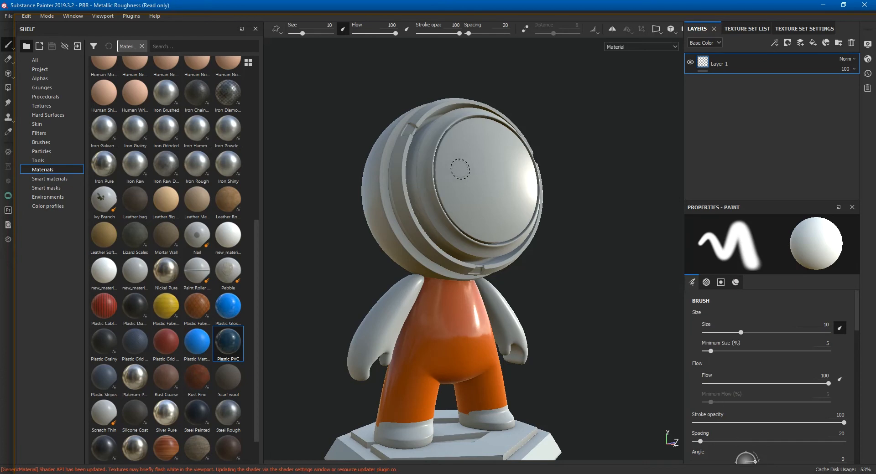
{"action": "key", "text": "ctrl+alt"}
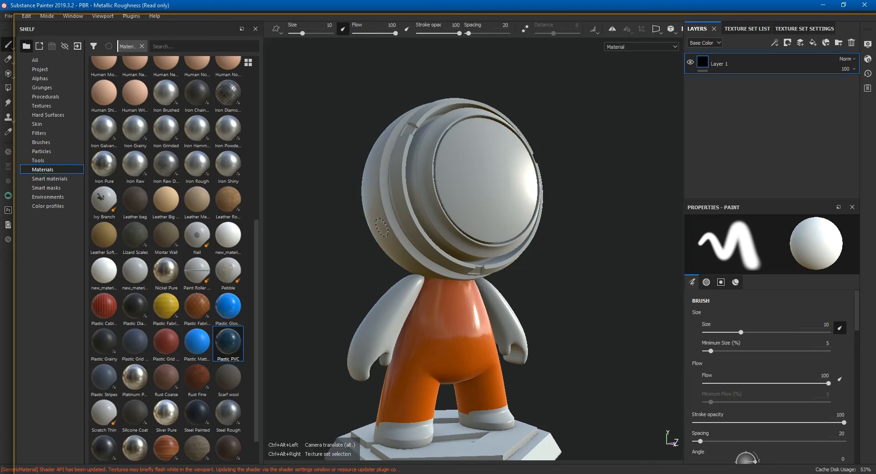
{"action": "left_click", "coordinate": [739, 28]}
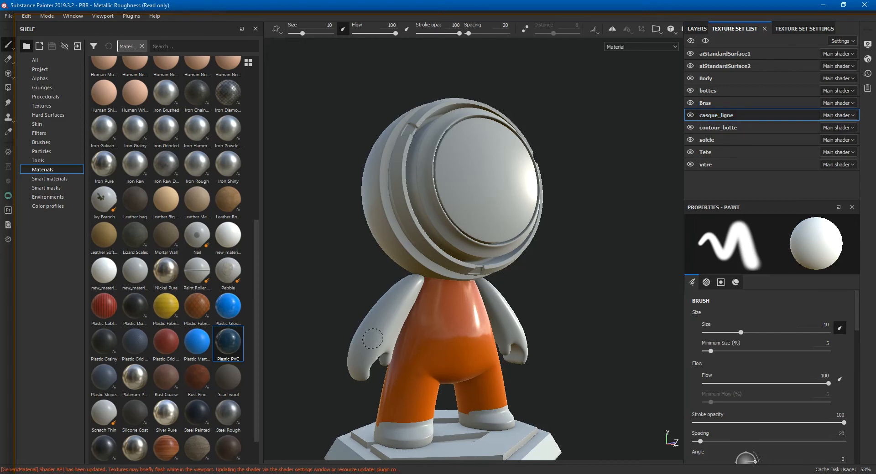
{"action": "key", "text": "ctrl+alt"}
{"action": "key", "text": "ctrl+alt"}
{"action": "right_click", "coordinate": [389, 313], "text": "ctrl+alt"}
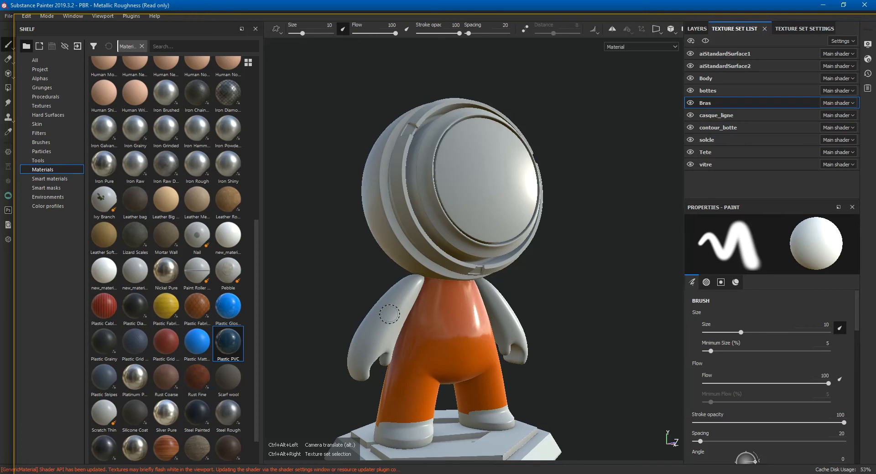
{"action": "left_click", "coordinate": [696, 29]}
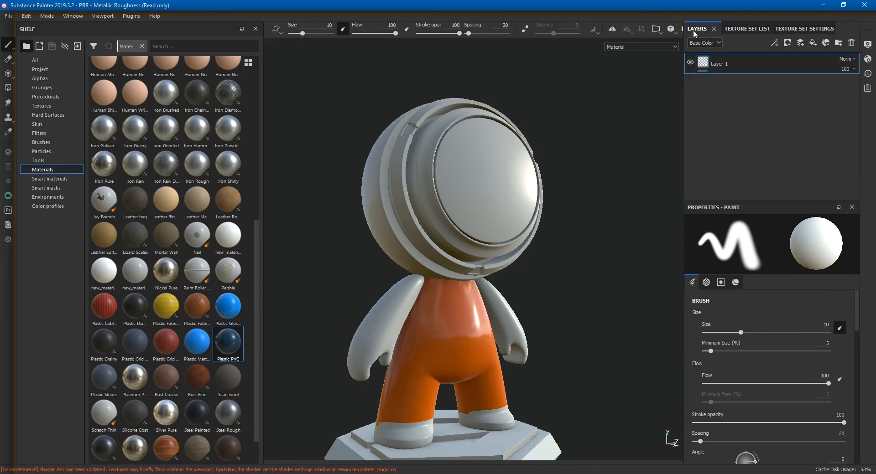
{"action": "right_click", "coordinate": [731, 101]}
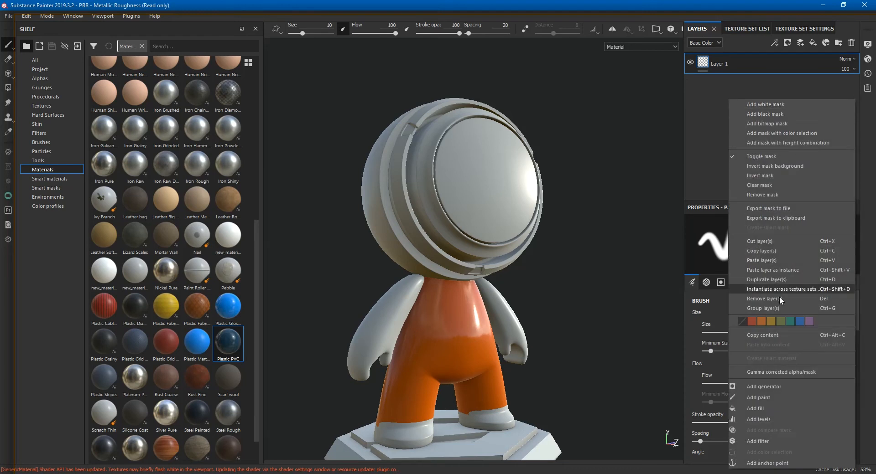
{"action": "left_click", "coordinate": [785, 263]}
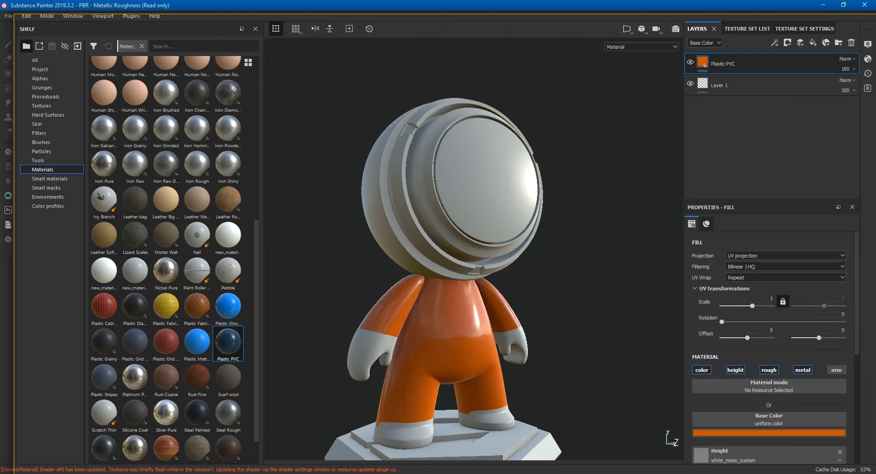
- Select the hands' texture set and paste the copied orange Plastic PVC layer into it
{"action": "key", "text": "ctrl+z"}
{"action": "right_click", "coordinate": [733, 162]}
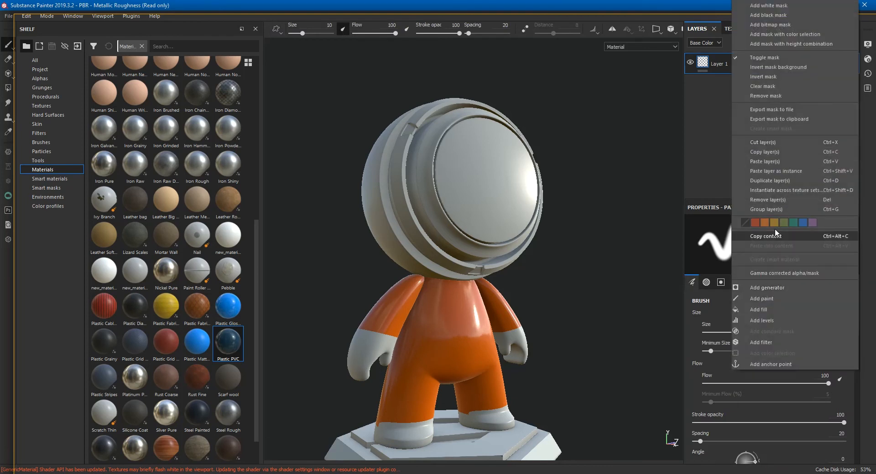
{"action": "left_click", "coordinate": [787, 160]}
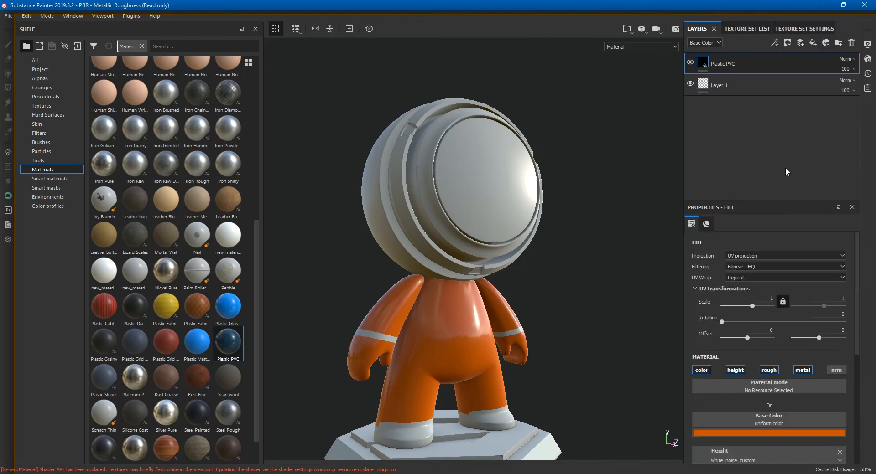
- Try the copied orange Plastic PVC layer on the texture set of the helmet's inner ring and the band behind the notched ring
{"action": "middle_click_drag", "start_coordinate": [498, 329], "coordinate": [511, 299], "text": "alt"}
{"action": "left_click_drag", "start_coordinate": [512, 299], "coordinate": [481, 274], "text": "alt"}
{"action": "middle_click_drag", "start_coordinate": [481, 273], "coordinate": [475, 346], "text": "alt"}
{"action": "key", "text": "ctrl+z"}
{"action": "right_click", "coordinate": [764, 152]}
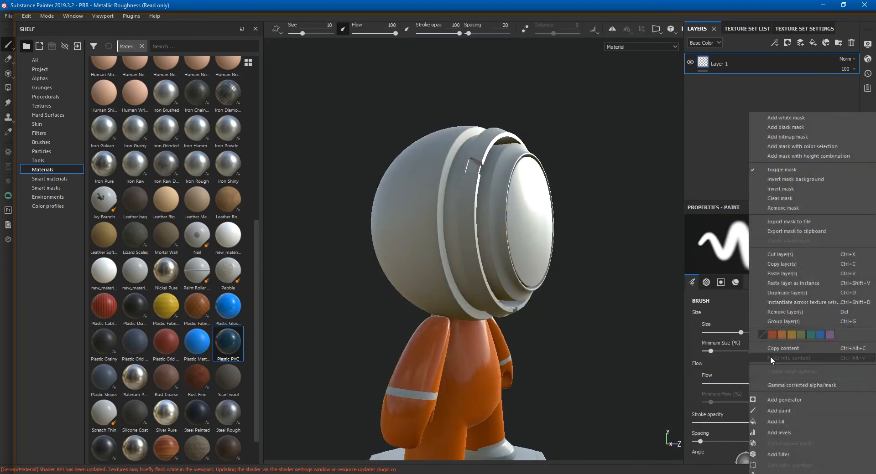
{"action": "left_click", "coordinate": [798, 271]}
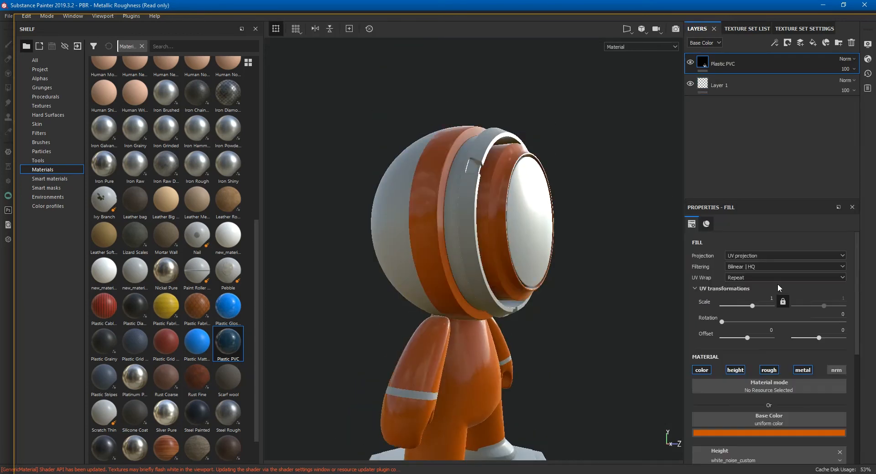
{"action": "left_click_drag", "start_coordinate": [604, 292], "coordinate": [594, 311], "text": "alt"}
{"action": "key", "text": "ctrl+z"}
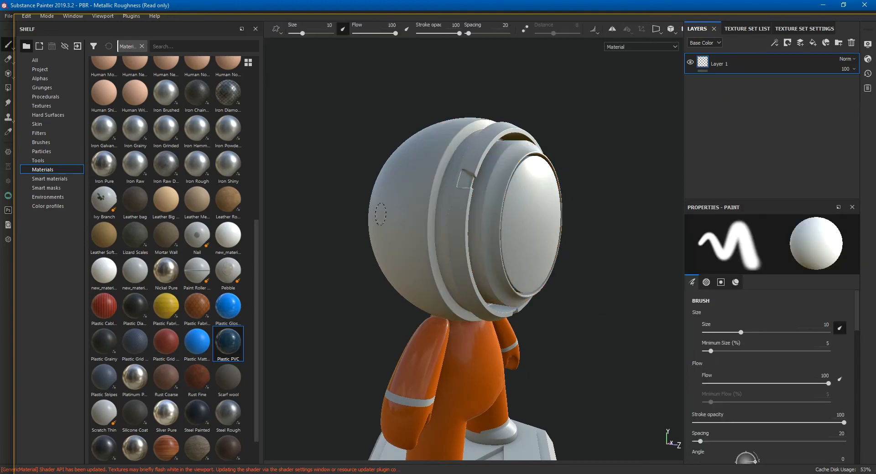
- Paste the copied orange Plastic PVC layer into the texture set of the helmet's notched outer ring
{"action": "right_click", "coordinate": [735, 116]}
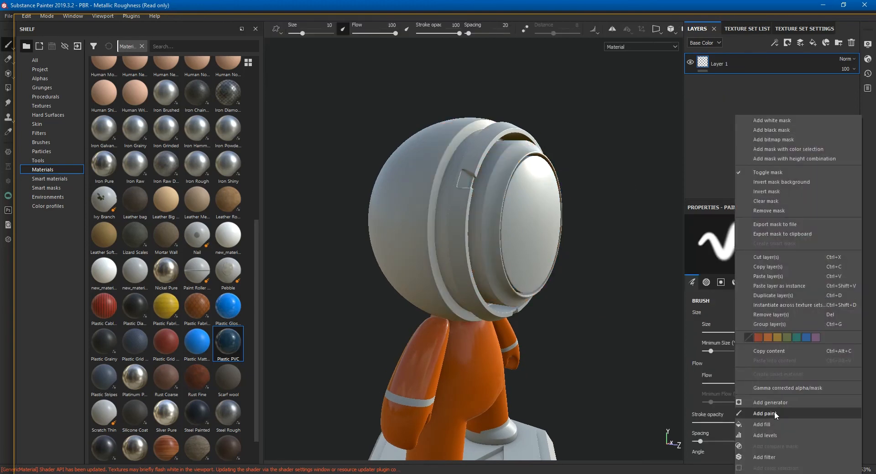
{"action": "left_click", "coordinate": [802, 275]}
{"action": "left_click_drag", "start_coordinate": [566, 296], "coordinate": [461, 365], "text": "alt"}
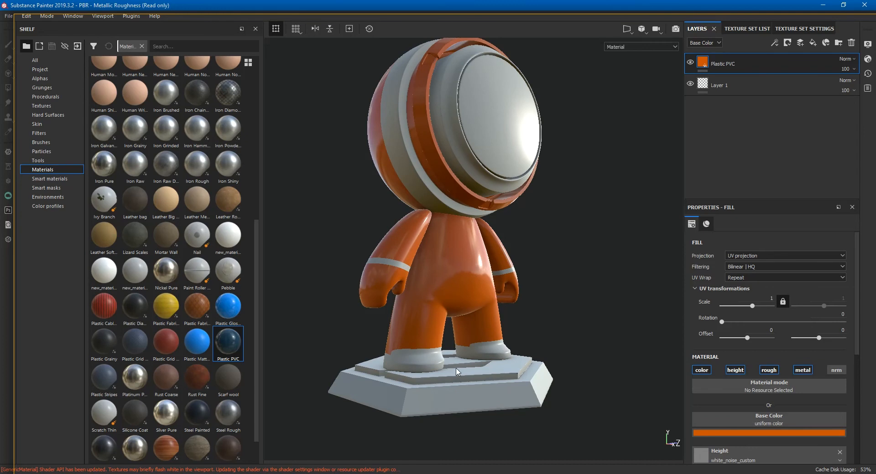
- Apply the Plastic PVC material from the shelf to the character's boots, keeping its default dark blue color
{"action": "scroll", "coordinate": [452, 367], "scroll_direction": "up", "scroll_amount": 4}
{"action": "left_click_drag", "start_coordinate": [229, 343], "coordinate": [412, 399]}
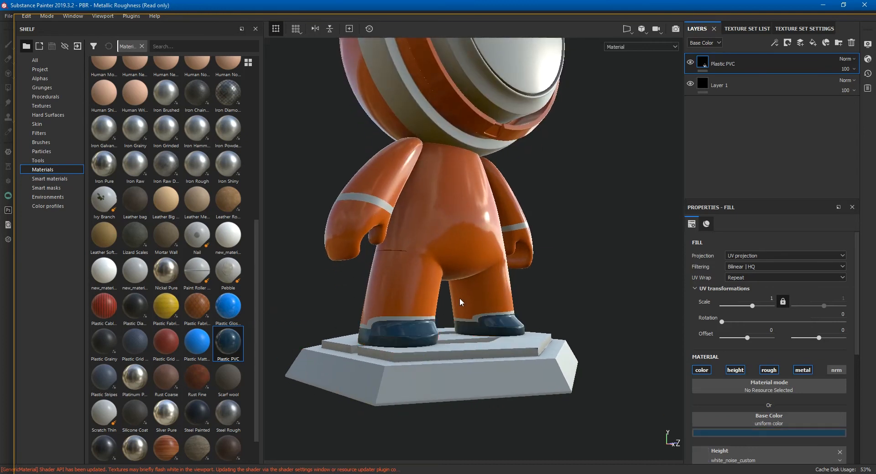
{"action": "scroll", "coordinate": [480, 351], "scroll_direction": "up", "scroll_amount": 2}
{"action": "mouse_move", "coordinate": [481, 351]}
{"action": "left_mouse_down", "text": "alt"}
{"action": "mouse_move", "coordinate": [450, 357]}
{"action": "mouse_move", "coordinate": [463, 371]}
{"action": "mouse_move", "coordinate": [454, 344]}
{"action": "mouse_move", "coordinate": [482, 345]}
{"action": "left_mouse_up", "text": "alt"}
{"action": "middle_click_drag", "start_coordinate": [482, 345], "coordinate": [489, 356], "text": "alt"}
- In the display settings, set the environment opacity to 100 and the environment blur to 0
{"action": "mouse_move", "coordinate": [548, 288]}
{"action": "right_mouse_down", "text": "shift"}
{"action": "mouse_move", "coordinate": [565, 267]}
{"action": "mouse_move", "coordinate": [507, 253]}
{"action": "mouse_move", "coordinate": [525, 269]}
{"action": "mouse_move", "coordinate": [588, 277]}
{"action": "mouse_move", "coordinate": [522, 275]}
{"action": "mouse_move", "coordinate": [559, 278]}
{"action": "mouse_move", "coordinate": [545, 280]}
{"action": "right_mouse_up", "text": "shift"}
{"action": "left_click", "coordinate": [868, 59]}
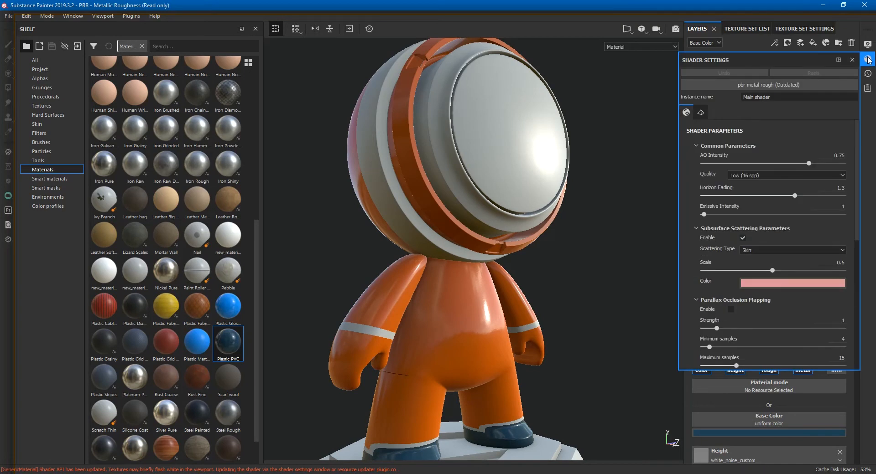
{"action": "left_click", "coordinate": [868, 46]}
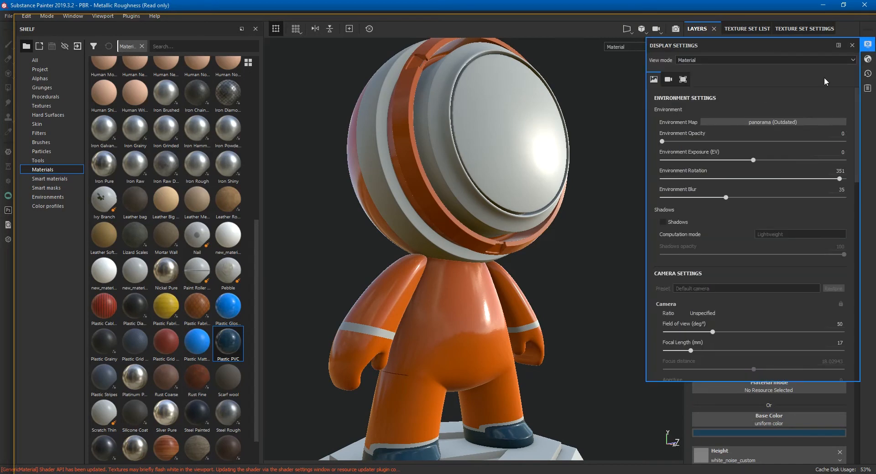
{"action": "left_click", "coordinate": [768, 119]}
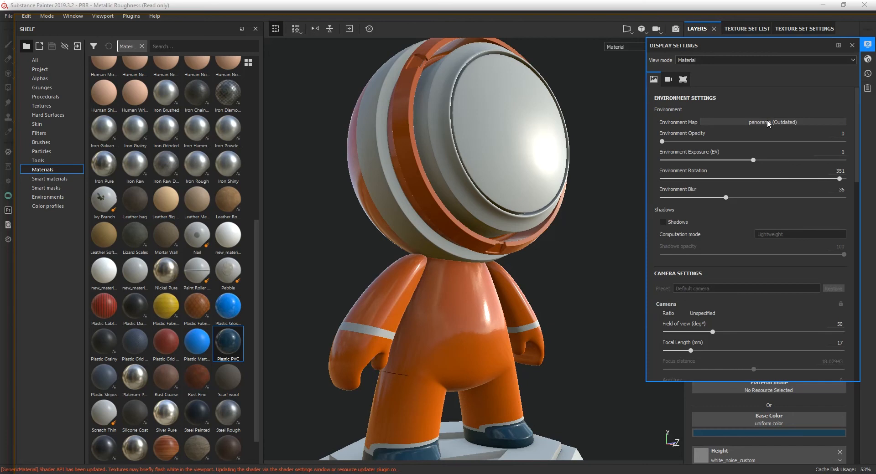
{"action": "left_click", "coordinate": [780, 95]}
{"action": "left_click_drag", "start_coordinate": [666, 142], "coordinate": [845, 141]}
{"action": "left_click_drag", "start_coordinate": [732, 198], "coordinate": [638, 198]}
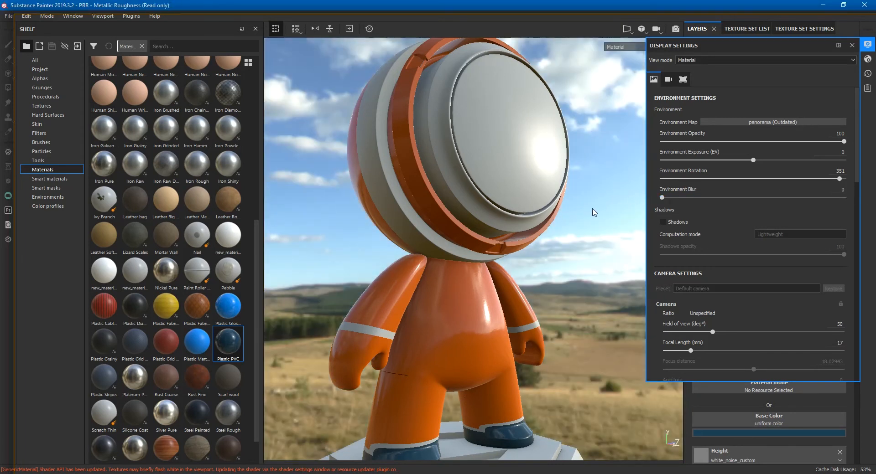
- Switch the environment map to Studio 03 and rotate the environment lighting to 317
{"action": "right_click_drag", "start_coordinate": [595, 211], "coordinate": [575, 209], "text": "shift"}
{"action": "left_click", "coordinate": [761, 123]}
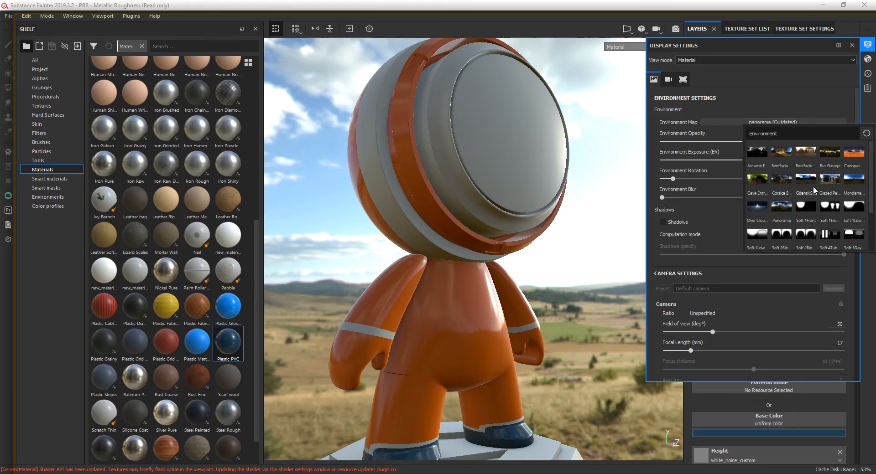
{"action": "scroll", "coordinate": [798, 187], "scroll_direction": "down", "scroll_amount": 3}
{"action": "left_click", "coordinate": [784, 206]}
{"action": "right_click_drag", "start_coordinate": [633, 204], "coordinate": [614, 278], "text": "shift"}
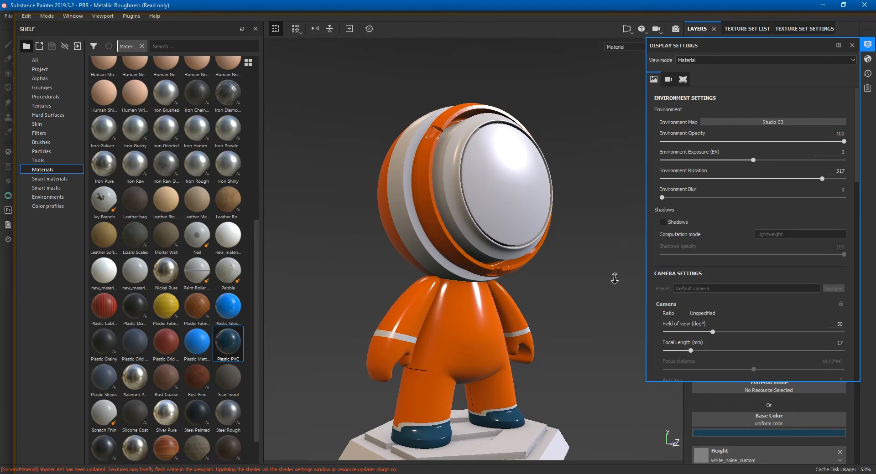
{"action": "left_click_drag", "start_coordinate": [615, 278], "coordinate": [572, 273], "text": "alt"}
{"action": "mouse_move", "coordinate": [571, 273]}
{"action": "middle_mouse_down", "text": "alt"}
{"action": "mouse_move", "coordinate": [541, 252]}
{"action": "mouse_move", "coordinate": [572, 244]}
{"action": "mouse_move", "coordinate": [579, 256]}
{"action": "mouse_move", "coordinate": [549, 277]}
{"action": "mouse_move", "coordinate": [664, 264]}
{"action": "mouse_move", "coordinate": [564, 256]}
{"action": "mouse_move", "coordinate": [564, 266]}
{"action": "middle_mouse_up", "text": "alt"}
{"action": "left_click_drag", "start_coordinate": [581, 250], "coordinate": [573, 249], "text": "alt"}
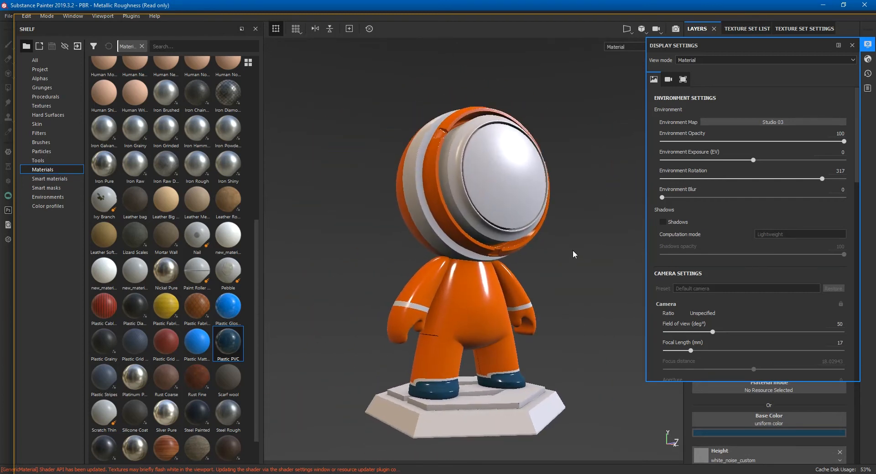
{"action": "left_click_drag", "start_coordinate": [581, 210], "coordinate": [582, 208], "text": "alt"}
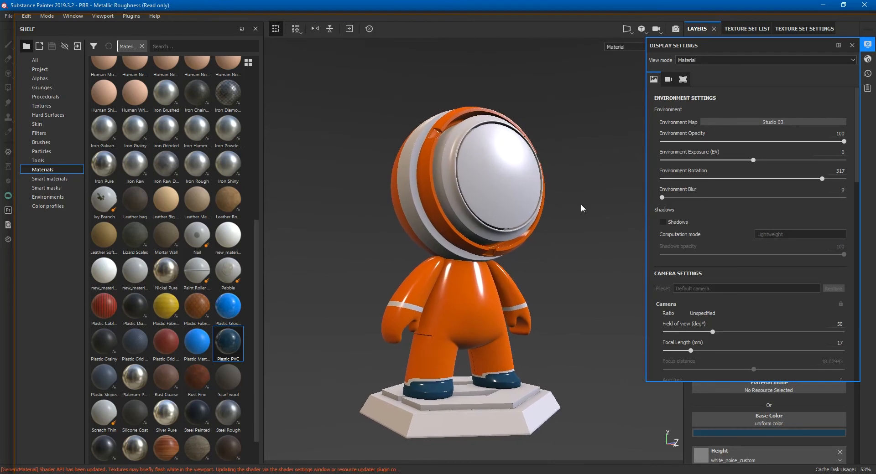
- Try the Villa Nova Street environment map on the scene and replace it with Bonifacio Aragon Stairs
{"action": "left_click", "coordinate": [774, 120]}
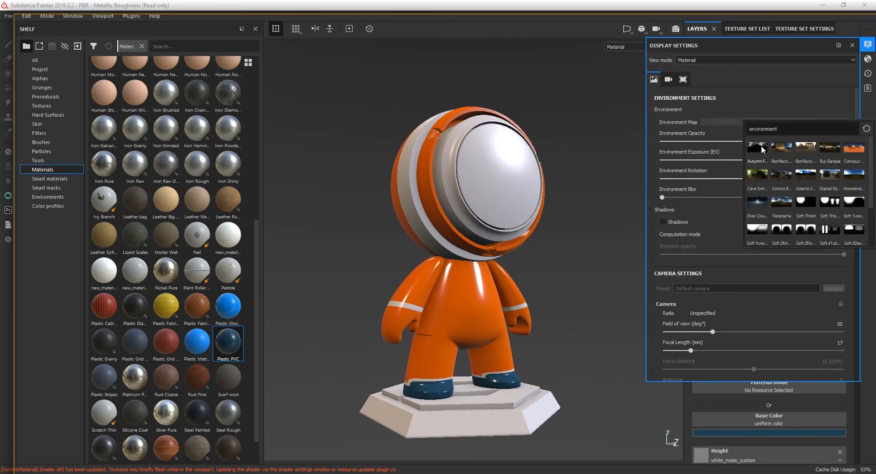
{"action": "scroll", "coordinate": [804, 165], "scroll_direction": "down", "scroll_amount": 2}
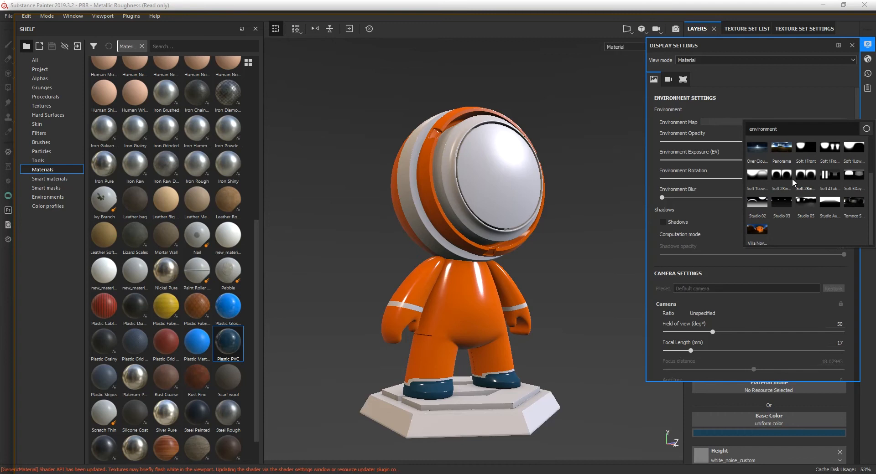
{"action": "left_click", "coordinate": [760, 229]}
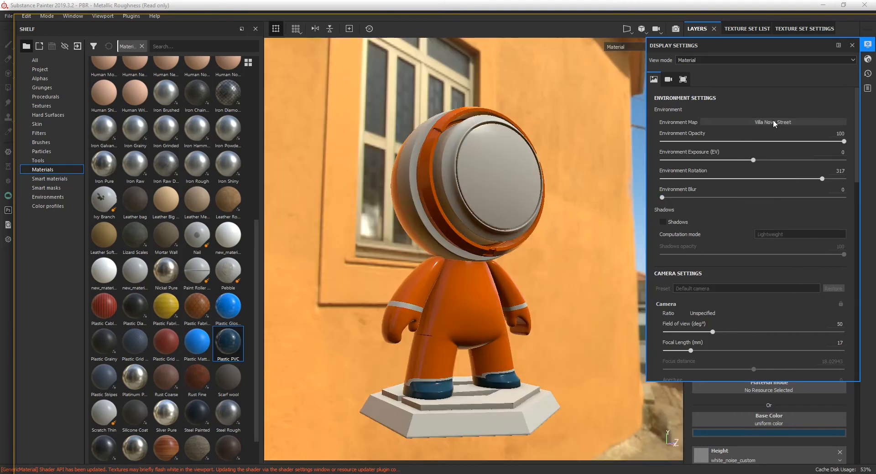
{"action": "left_click", "coordinate": [770, 122]}
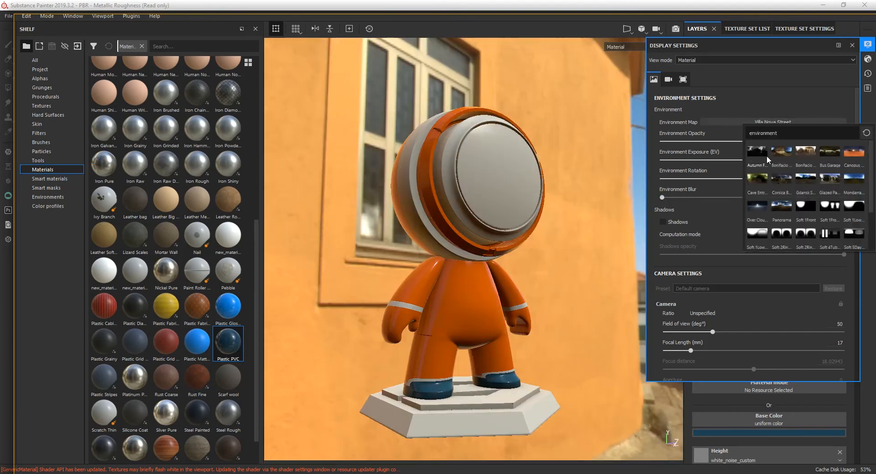
{"action": "left_click", "coordinate": [784, 152]}
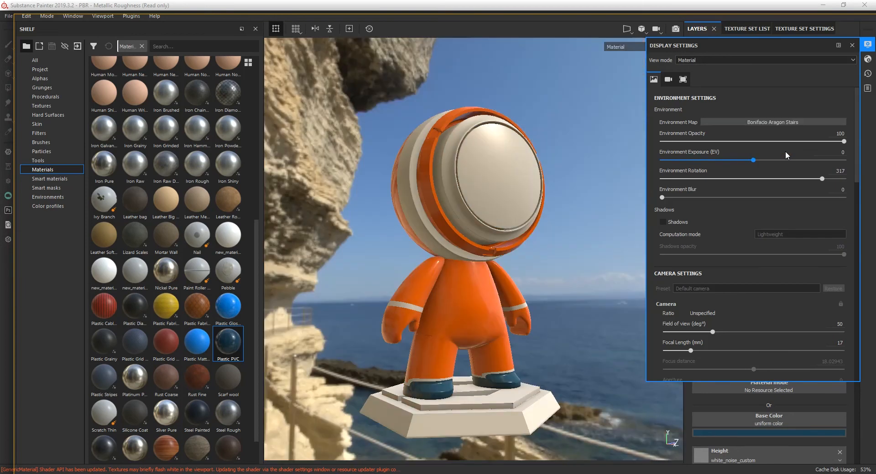
- Switch the environment map to Bus Garage and rotate the environment lighting to 31
{"action": "left_click", "coordinate": [779, 122]}
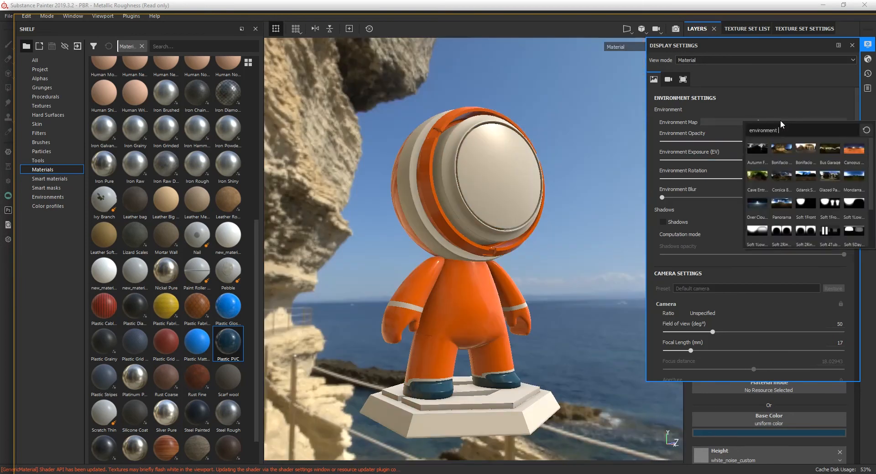
{"action": "left_click", "coordinate": [834, 151]}
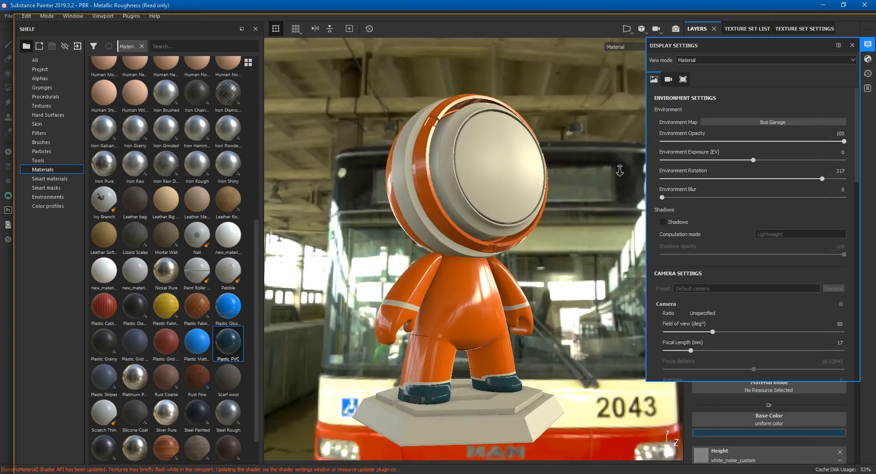
{"action": "left_click_drag", "start_coordinate": [669, 179], "coordinate": [715, 199]}
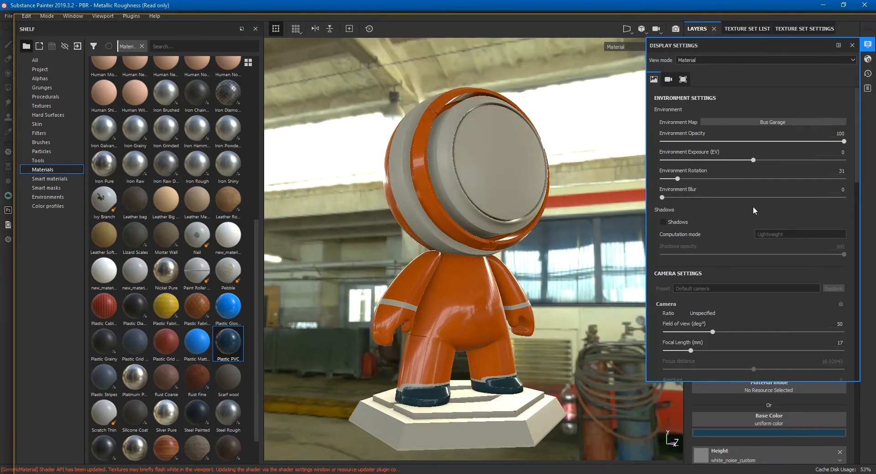
- Increase the environment blur, lower the environment opacity to its minimum to hide the backdrop, and close the display settings
{"action": "left_click_drag", "start_coordinate": [669, 197], "coordinate": [739, 197]}
{"action": "left_click_drag", "start_coordinate": [844, 141], "coordinate": [608, 139]}
{"action": "middle_click_drag", "start_coordinate": [581, 249], "coordinate": [584, 225], "text": "alt"}
{"action": "left_click_drag", "start_coordinate": [585, 238], "coordinate": [590, 231], "text": "alt"}
{"action": "left_click", "coordinate": [852, 47]}
{"action": "mouse_move", "coordinate": [573, 262]}
{"action": "left_mouse_down", "text": "alt"}
{"action": "mouse_move", "coordinate": [576, 280]}
{"action": "mouse_move", "coordinate": [575, 258]}
{"action": "left_mouse_up", "text": "alt"}
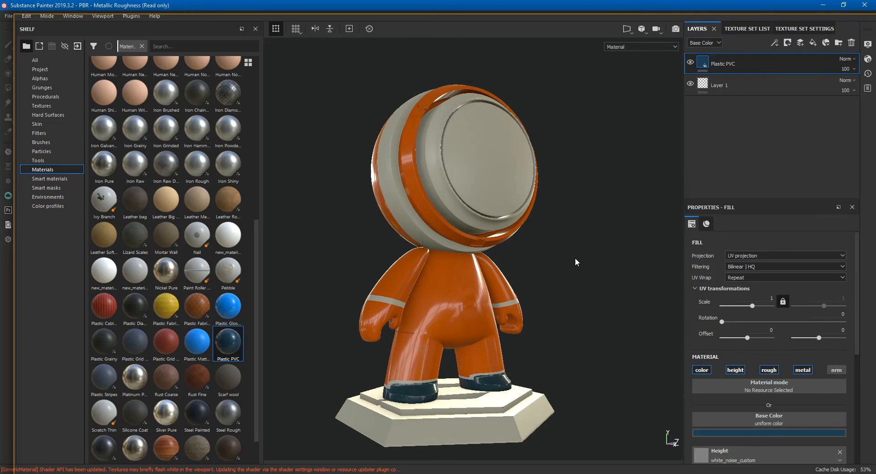
- Select the character's Body texture set, duplicate its Plastic PVC fill layer and rename the copy Plastic PVC 2
{"action": "right_click", "coordinate": [455, 292], "text": "ctrl+alt"}
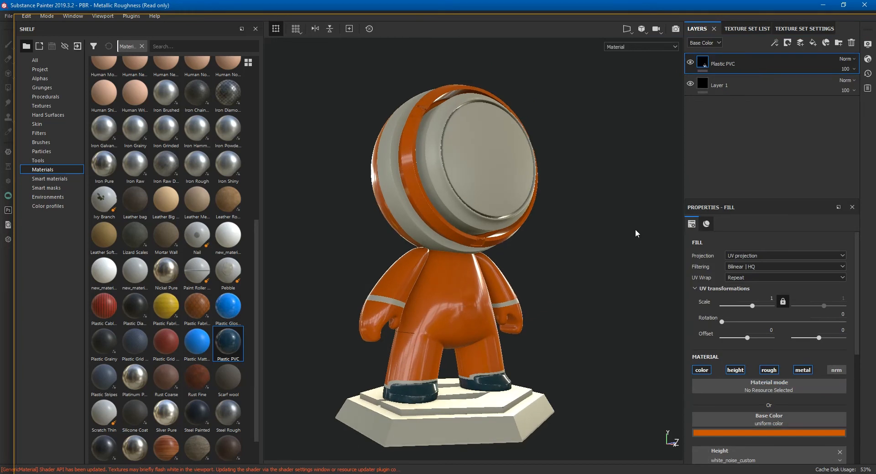
{"action": "left_click", "coordinate": [748, 29]}
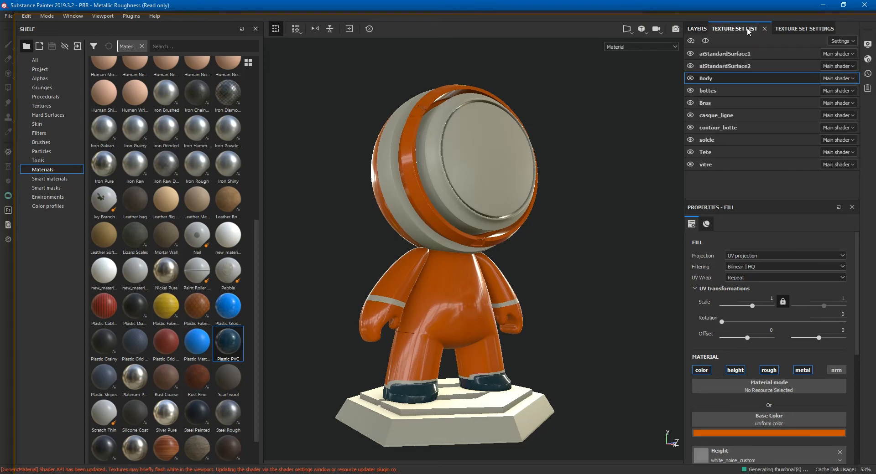
{"action": "left_click", "coordinate": [697, 28]}
{"action": "scroll", "coordinate": [511, 258], "scroll_direction": "up", "scroll_amount": 5}
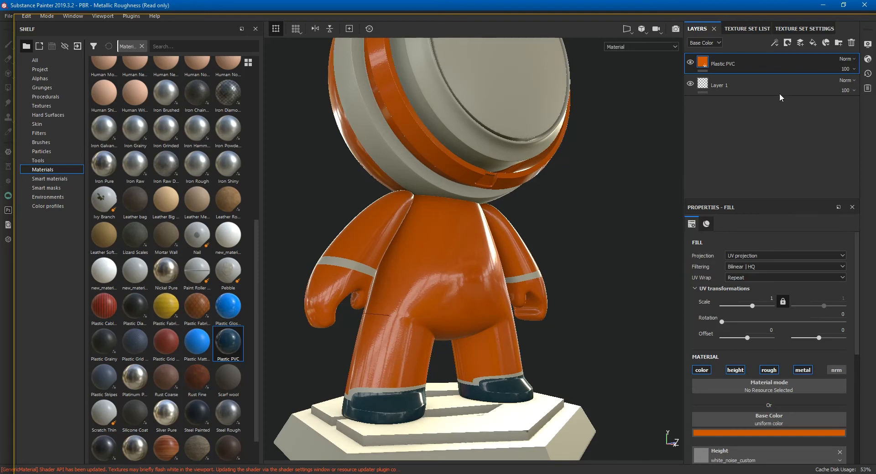
{"action": "right_click", "coordinate": [749, 64]}
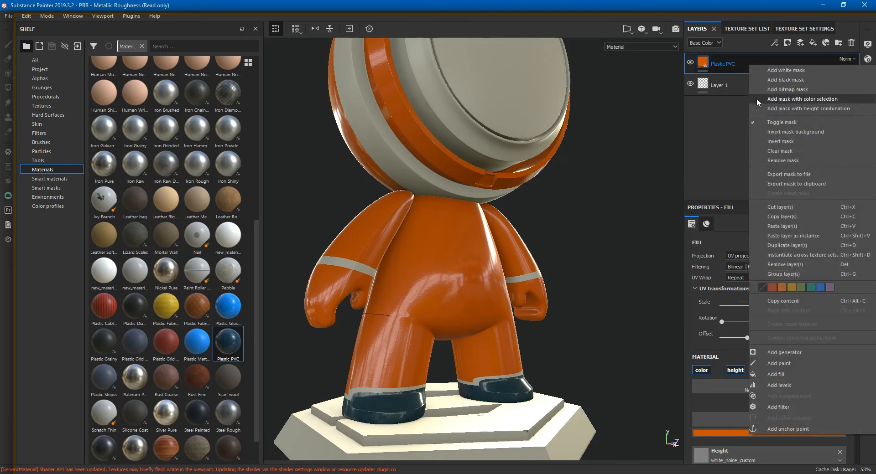
{"action": "left_click", "coordinate": [738, 81]}
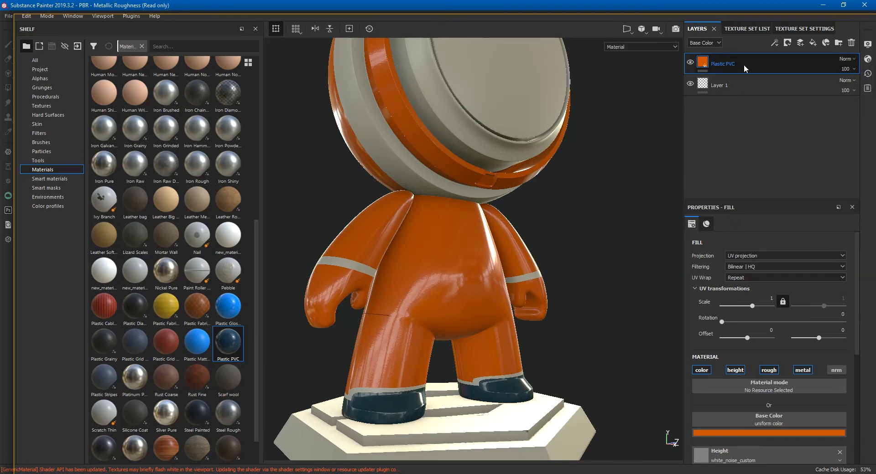
{"action": "key", "text": "ctrl+d"}
{"action": "double_click", "coordinate": [739, 66]}
{"action": "left_click", "coordinate": [736, 64]}
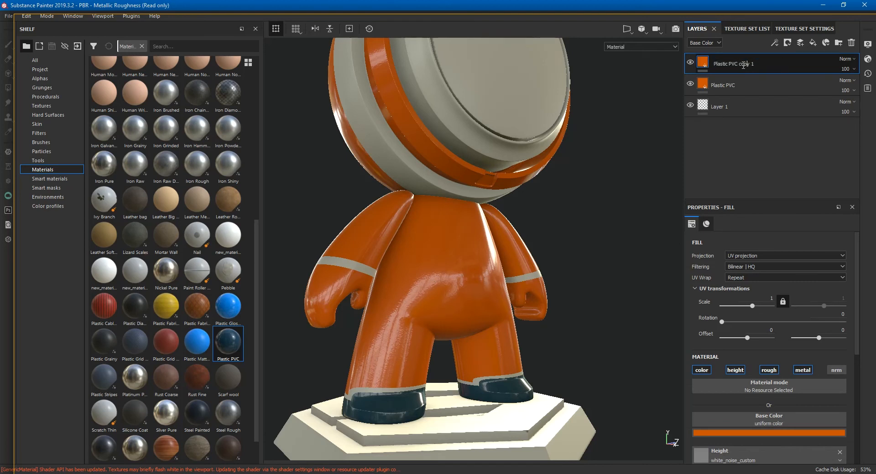
{"action": "type", "text": "2"}
{"action": "key", "text": "Return"}
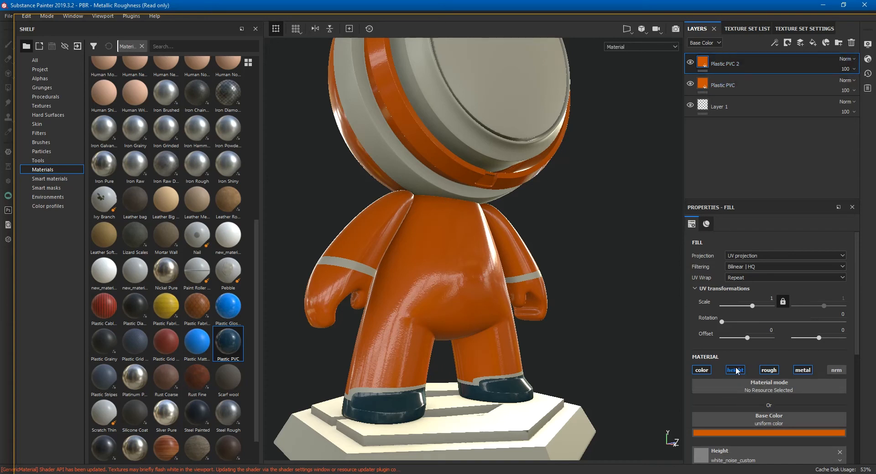
- Darken the base color of the Plastic PVC 2 layer to a deep brownish orange
{"action": "left_click", "coordinate": [735, 434]}
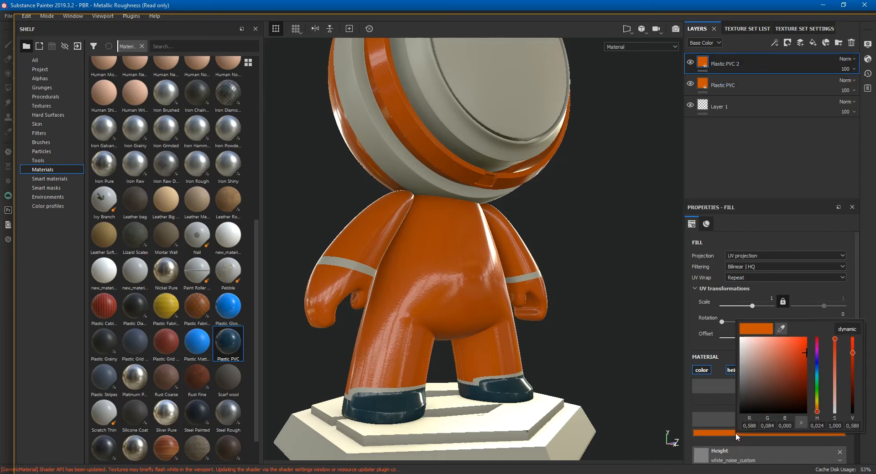
{"action": "left_click_drag", "start_coordinate": [805, 357], "coordinate": [801, 384]}
{"action": "middle_click_drag", "start_coordinate": [525, 358], "coordinate": [557, 337], "text": "alt"}
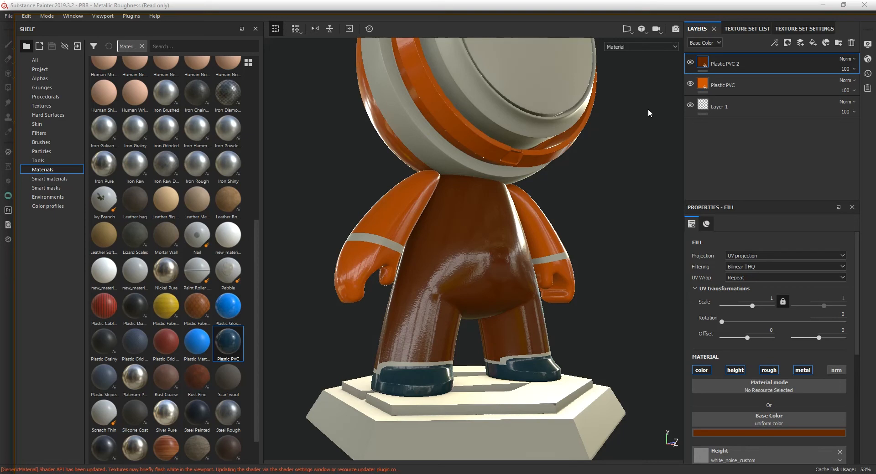
- Add a black mask to the Plastic PVC 2 layer and give it a Mask Editor generator
{"action": "right_click", "coordinate": [703, 63]}
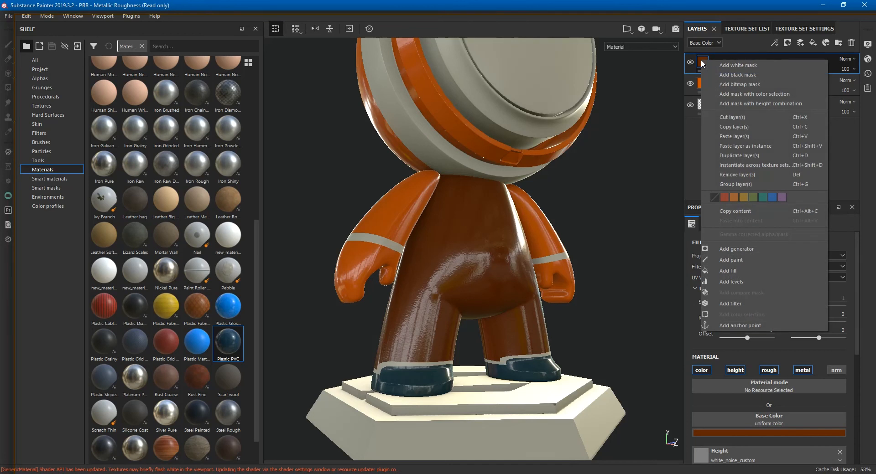
{"action": "left_click", "coordinate": [725, 74]}
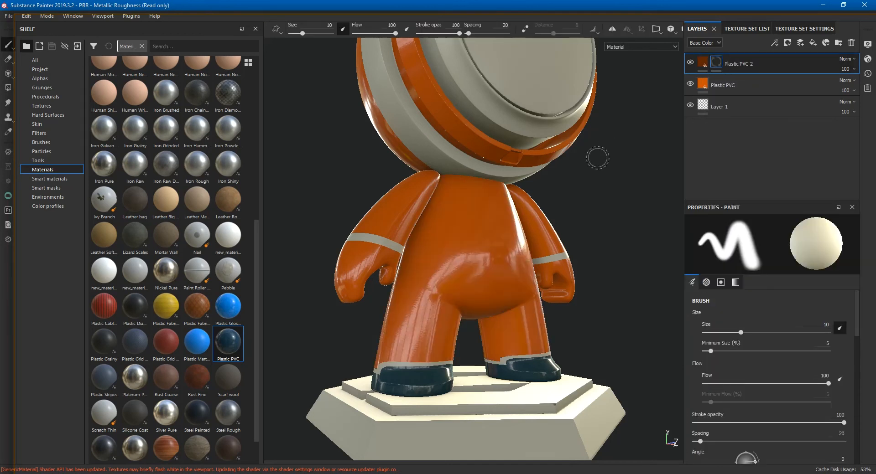
{"action": "right_click", "coordinate": [720, 67]}
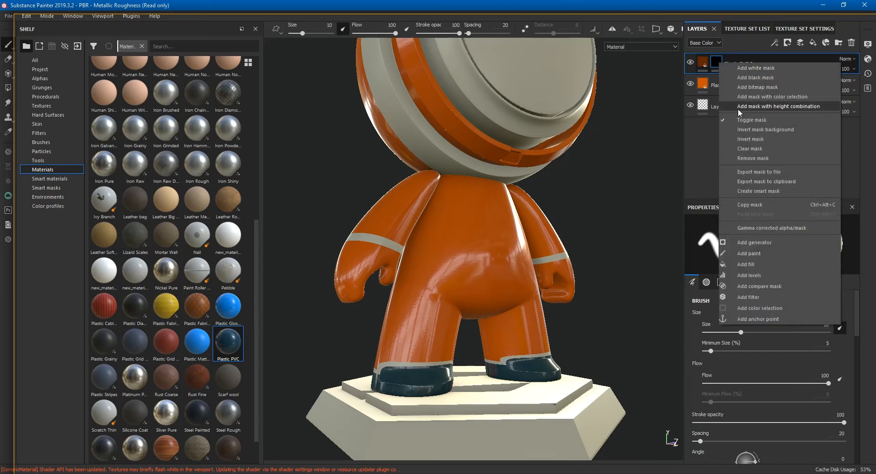
{"action": "left_click", "coordinate": [764, 243]}
{"action": "left_click", "coordinate": [764, 244]}
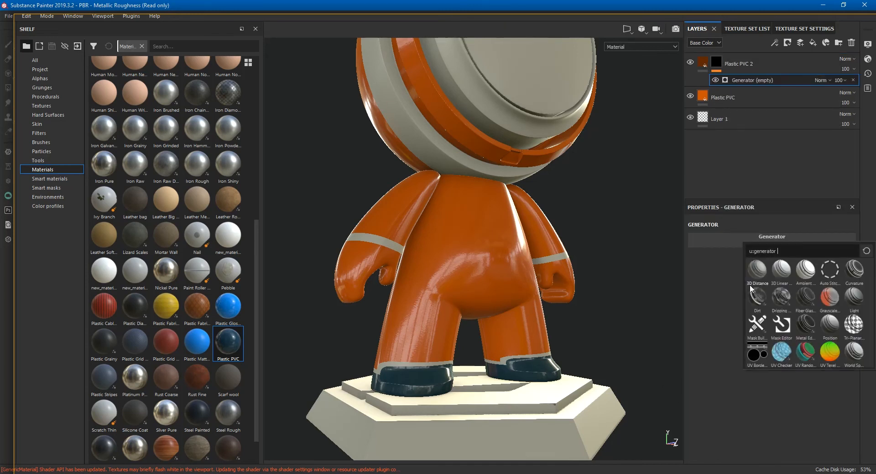
{"action": "left_click", "coordinate": [781, 324]}
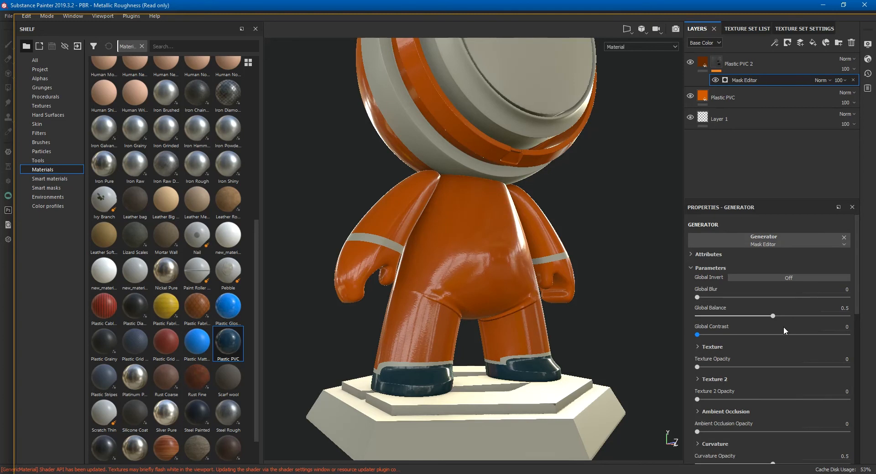
{"action": "middle_click_drag", "start_coordinate": [626, 285], "coordinate": [602, 269]}
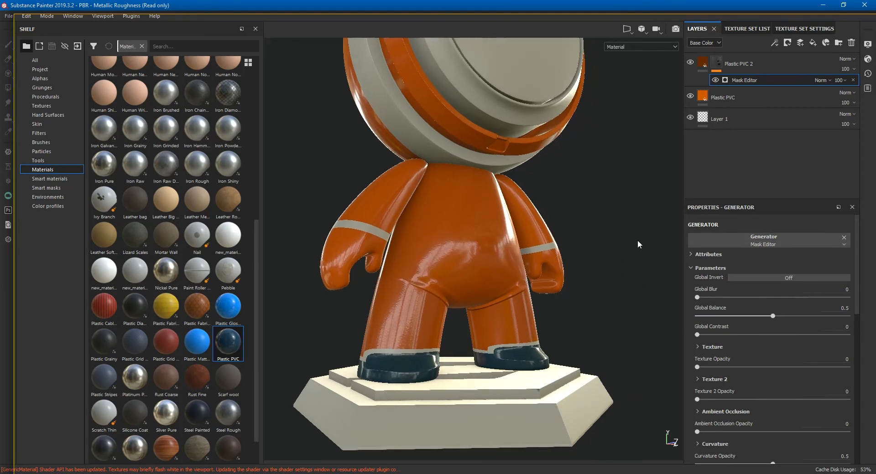
- Disable the height channel in the Plastic PVC 2 layer's material
{"action": "left_click", "coordinate": [708, 98]}
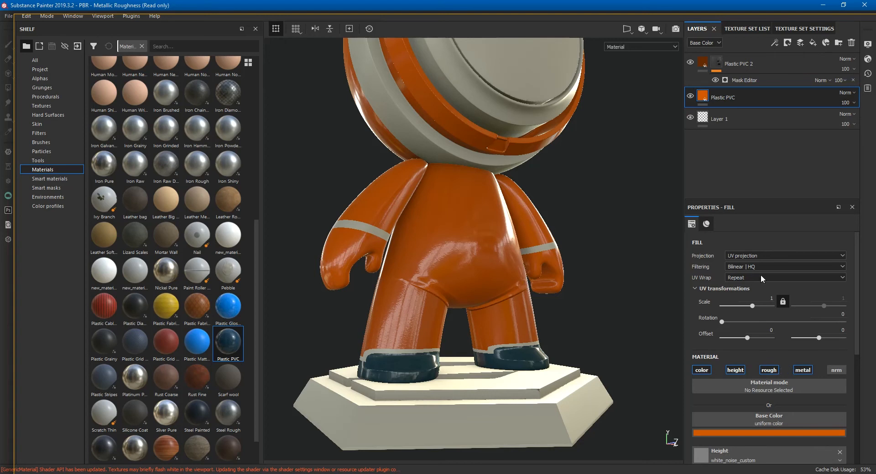
{"action": "left_click", "coordinate": [705, 60]}
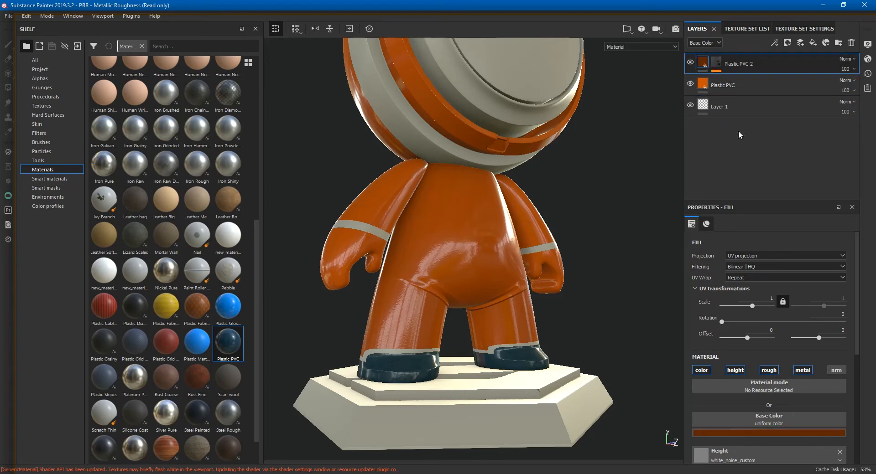
{"action": "left_click", "coordinate": [733, 371]}
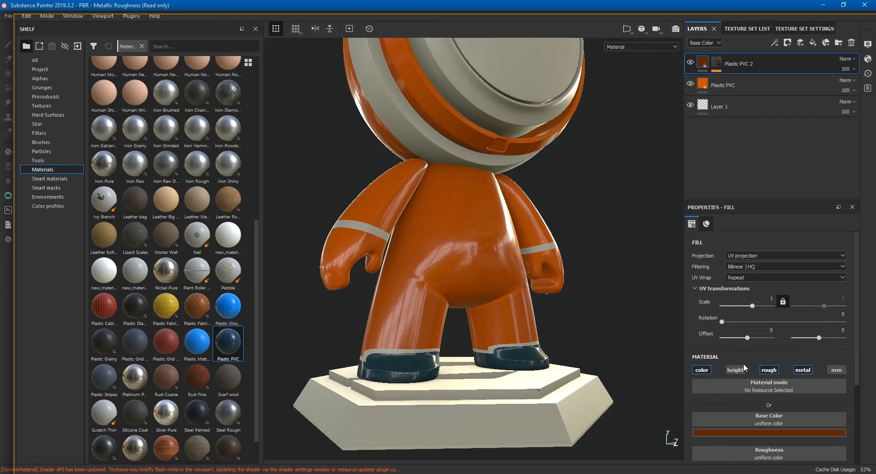
- Display the Plastic PVC 2 mask on its own in the viewport and set the Mask Editor's Global Balance to 0.88
{"action": "left_click", "coordinate": [717, 63]}
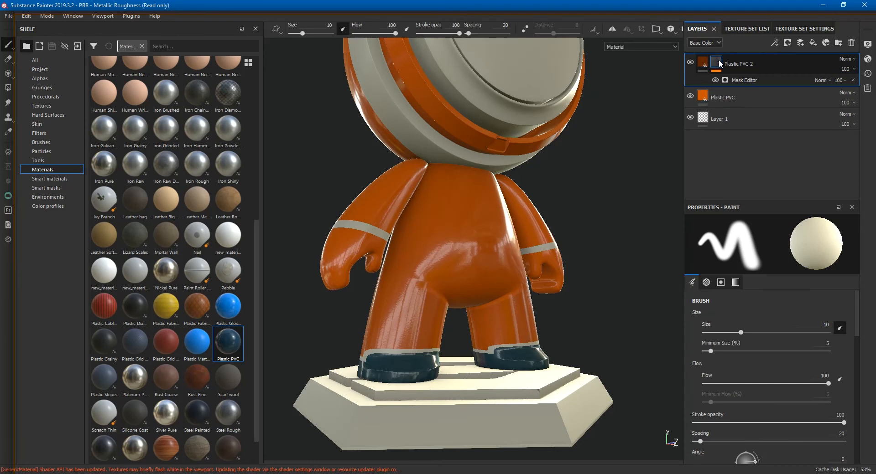
{"action": "left_click", "coordinate": [719, 63], "text": "alt"}
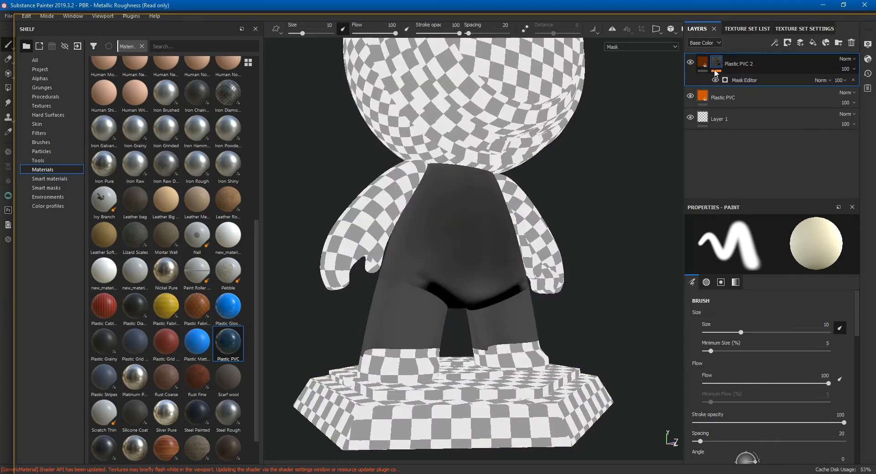
{"action": "middle_click_drag", "start_coordinate": [561, 324], "coordinate": [559, 299]}
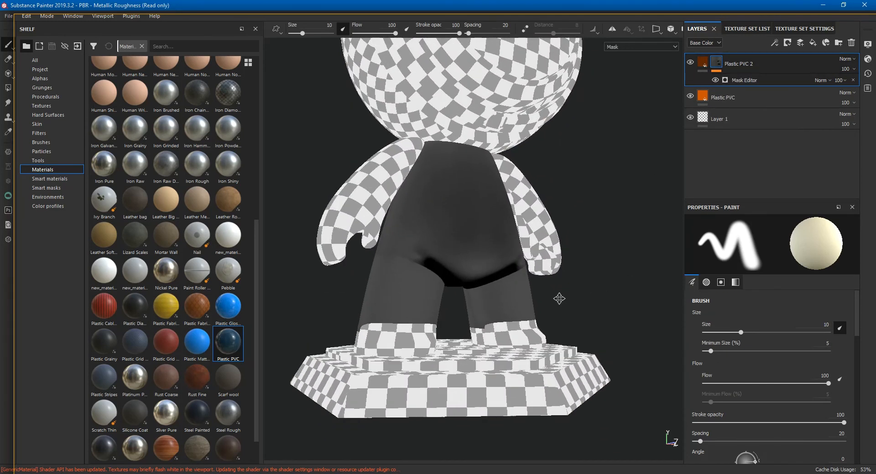
{"action": "scroll", "coordinate": [508, 297], "scroll_direction": "up", "scroll_amount": 5}
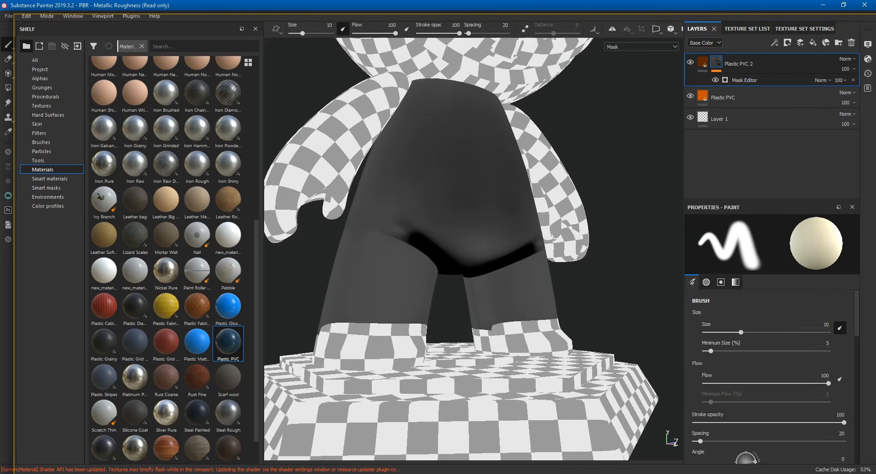
{"action": "left_click", "coordinate": [743, 77]}
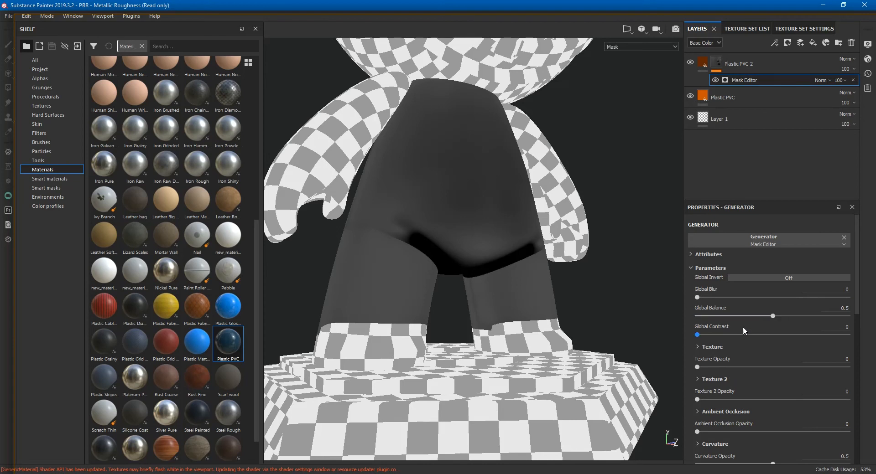
{"action": "left_click_drag", "start_coordinate": [697, 335], "coordinate": [678, 335]}
{"action": "left_click_drag", "start_coordinate": [698, 298], "coordinate": [679, 302]}
{"action": "mouse_move", "coordinate": [824, 314]}
{"action": "left_mouse_down"}
{"action": "mouse_move", "coordinate": [811, 314]}
{"action": "mouse_move", "coordinate": [830, 312]}
{"action": "left_mouse_up"}
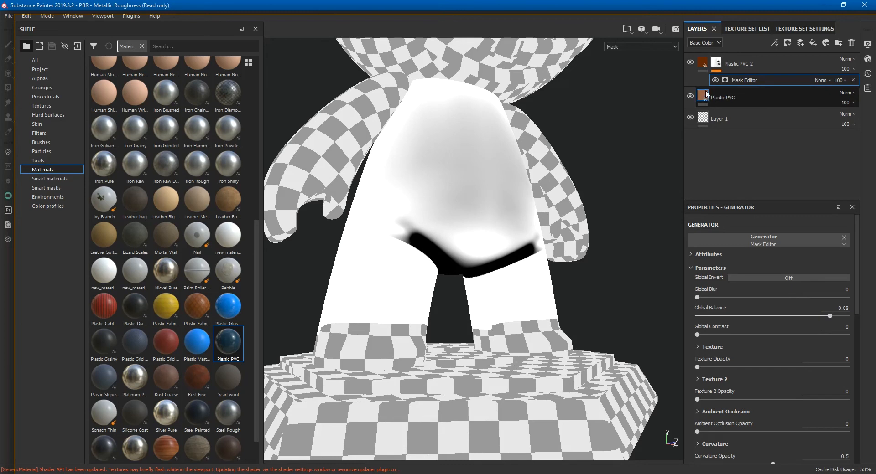
- Refine the Mask Editor with Global Blur at 4.96, Global Balance at 0.87 and Curvature Opacity at 0.56
{"action": "left_click_drag", "start_coordinate": [697, 297], "coordinate": [743, 297]}
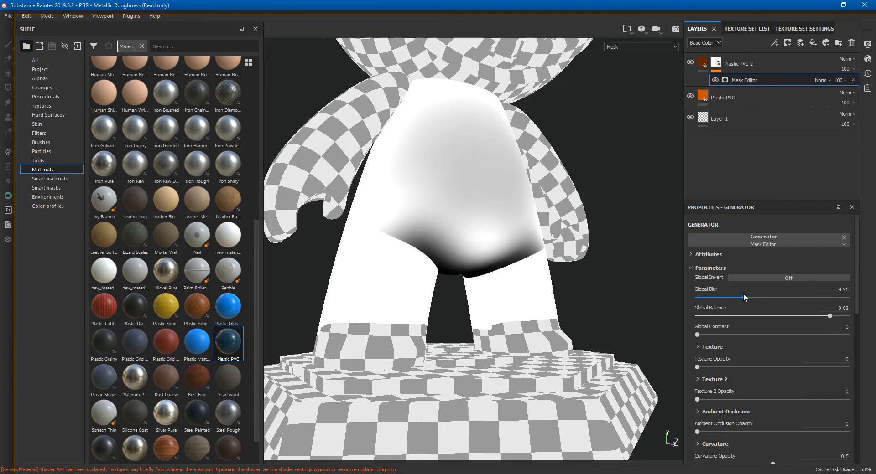
{"action": "left_click", "coordinate": [800, 318]}
{"action": "left_click_drag", "start_coordinate": [802, 320], "coordinate": [828, 324]}
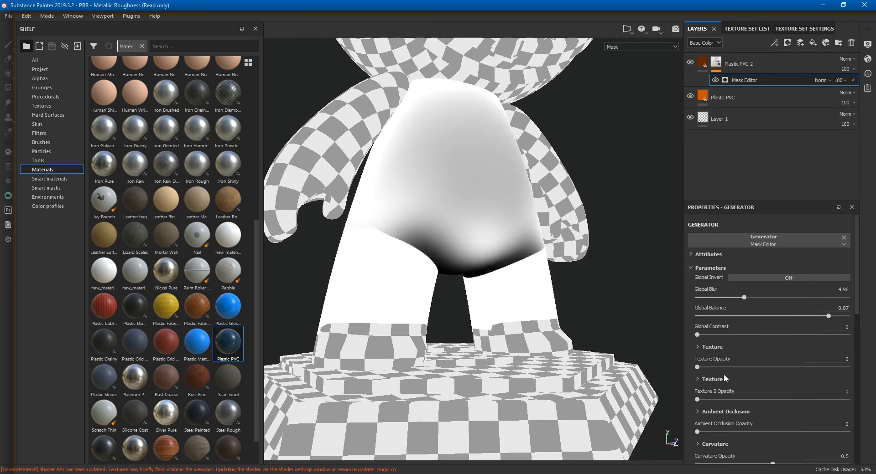
{"action": "scroll", "coordinate": [754, 352], "scroll_direction": "down", "scroll_amount": 2}
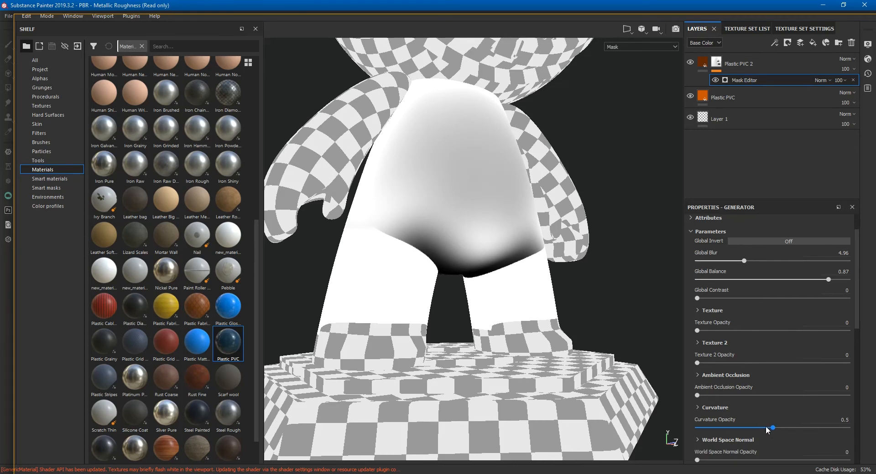
{"action": "mouse_move", "coordinate": [765, 431]}
{"action": "left_mouse_down"}
{"action": "mouse_move", "coordinate": [739, 429]}
{"action": "mouse_move", "coordinate": [798, 430]}
{"action": "mouse_move", "coordinate": [781, 429]}
{"action": "left_mouse_up"}
{"action": "left_click_drag", "start_coordinate": [526, 276], "coordinate": [556, 312], "text": "alt"}
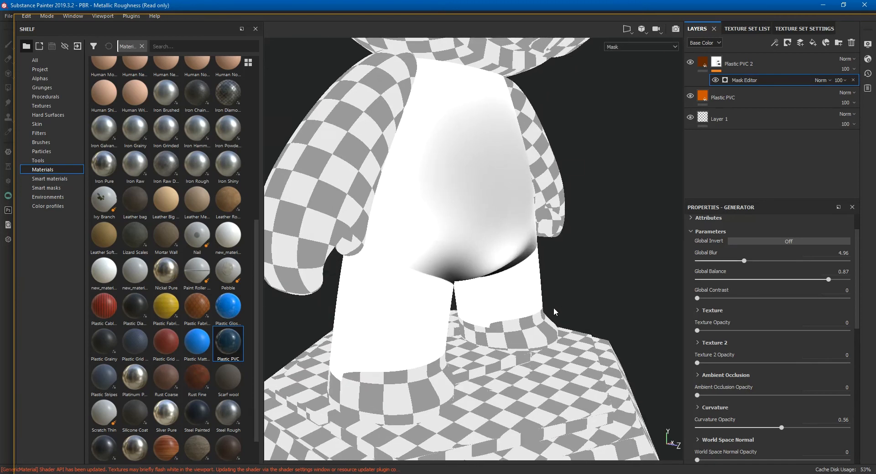
- Return the viewport to the Material view and examine the darkened body from the front
{"action": "key", "text": "m"}
{"action": "left_click_drag", "start_coordinate": [505, 269], "coordinate": [536, 232], "text": "alt"}
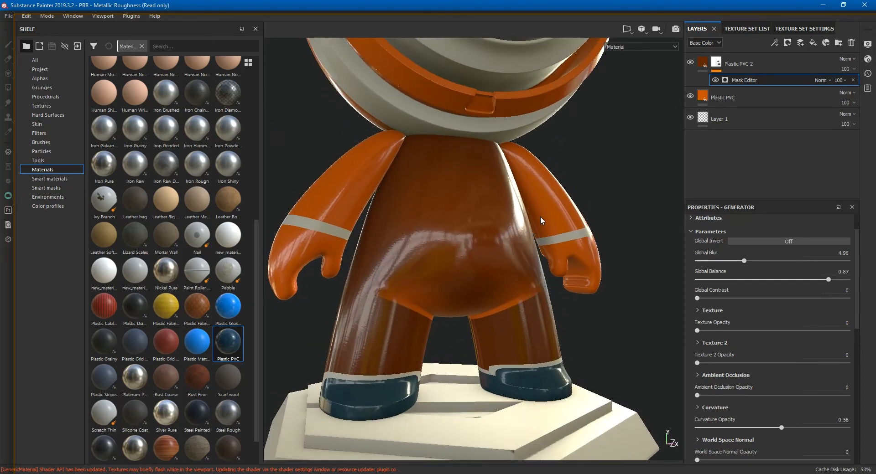
{"action": "middle_click_drag", "start_coordinate": [532, 215], "coordinate": [538, 239], "text": "alt"}
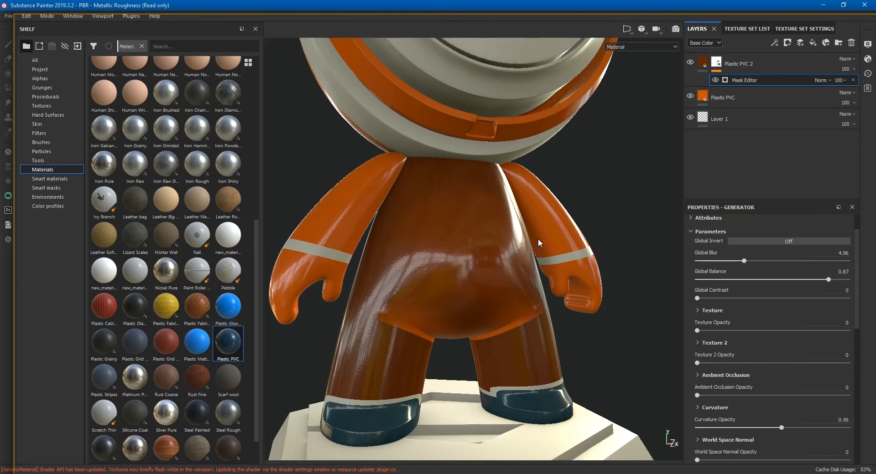
- Inspect the body's single texture channels, including Metallic, in the viewport and return to the Material view
{"action": "key", "text": "c"}
{"action": "key", "text": "c"}
{"action": "key", "text": "c"}
{"action": "key", "text": "c"}
{"action": "left_click", "coordinate": [625, 48]}
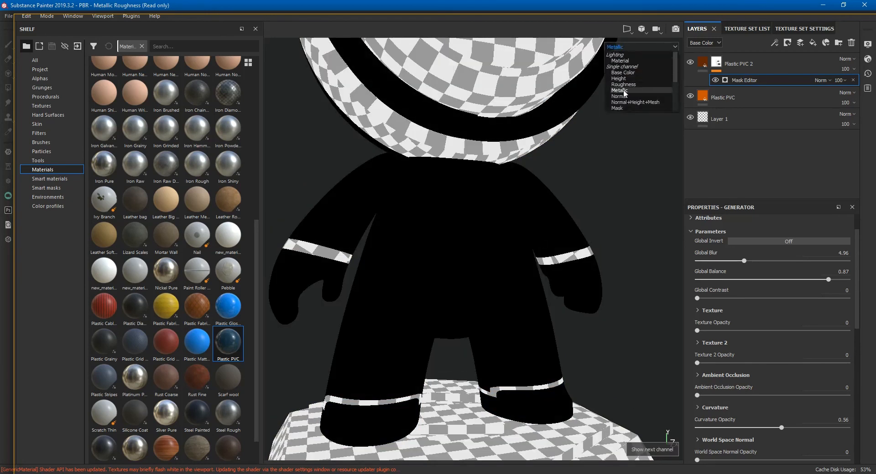
{"action": "left_click", "coordinate": [617, 108]}
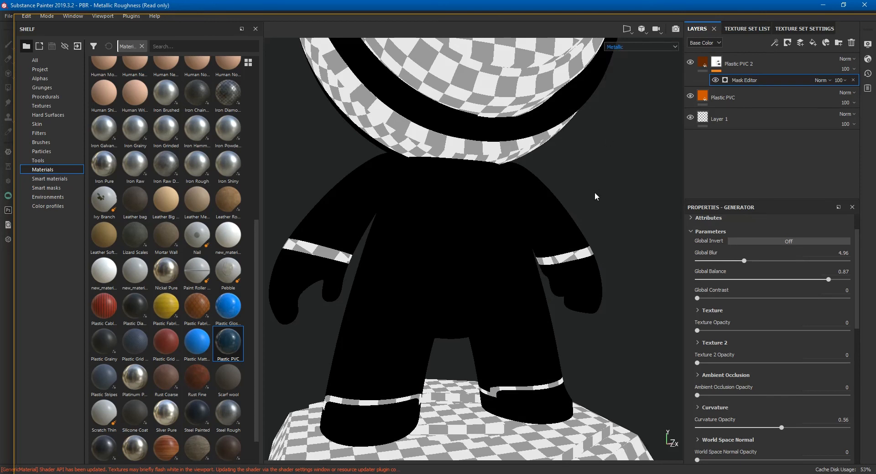
{"action": "key", "text": "c"}
{"action": "key", "text": "m"}
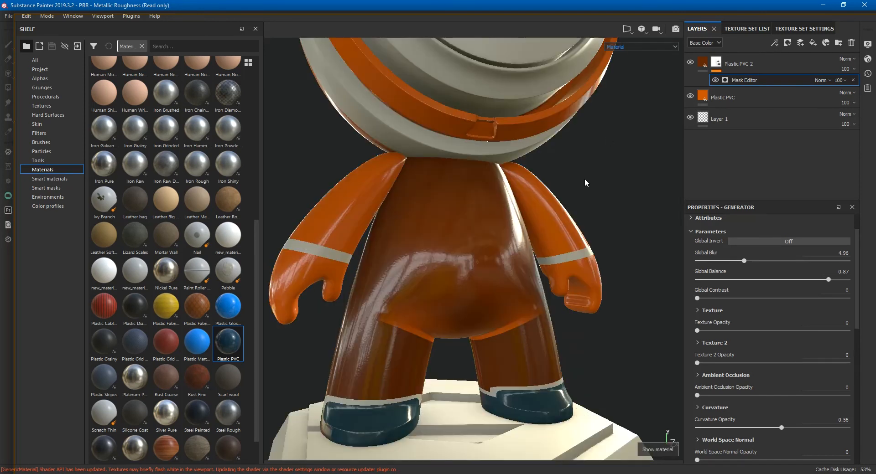
- Check the Plastic PVC 2 mask on its own, restore the Material view and open the Mask Editor's parameters
{"action": "left_click_drag", "start_coordinate": [579, 191], "coordinate": [629, 73], "text": "alt"}
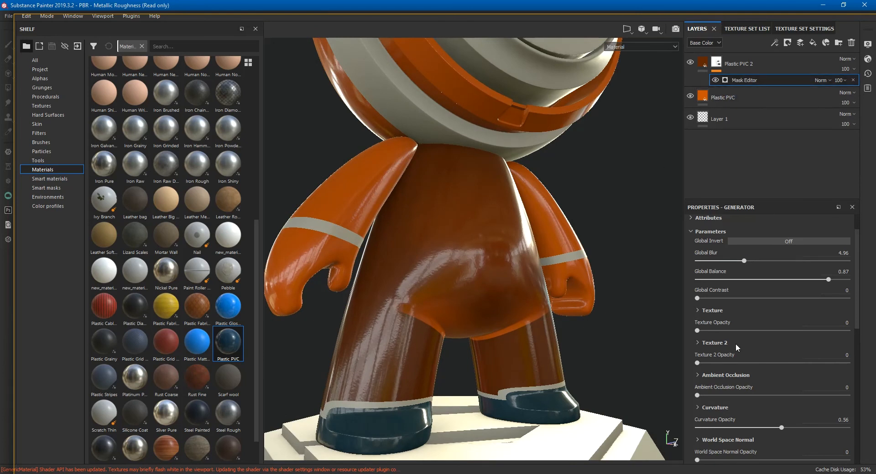
{"action": "left_click", "coordinate": [717, 63], "text": "alt"}
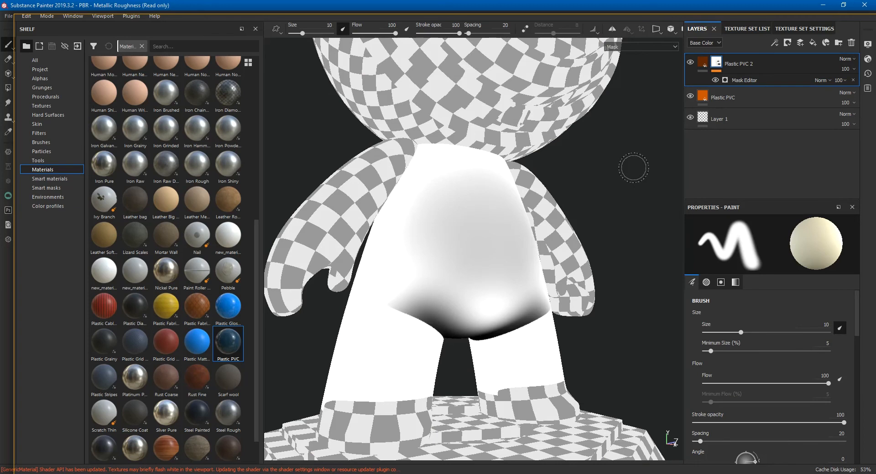
{"action": "key", "text": "m"}
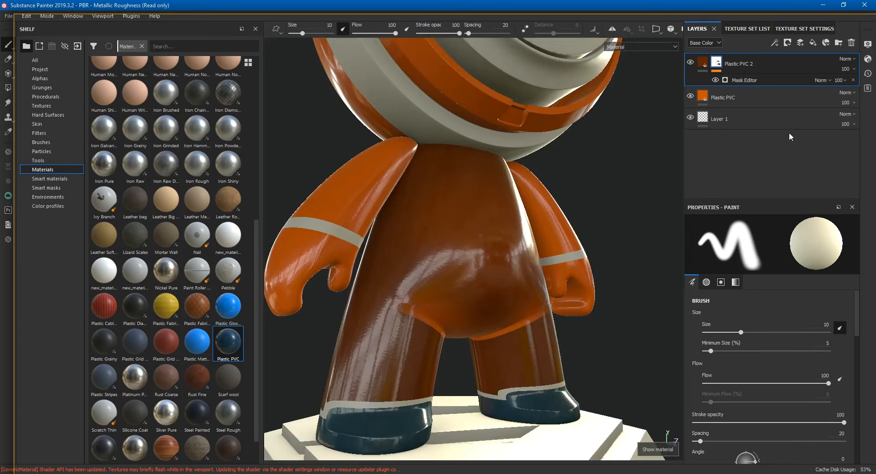
{"action": "left_click", "coordinate": [756, 80]}
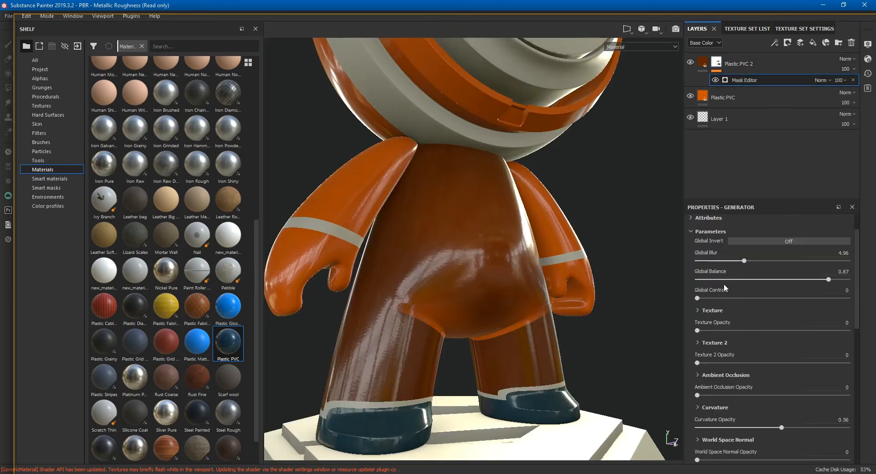
{"action": "left_click_drag", "start_coordinate": [759, 260], "coordinate": [805, 287]}
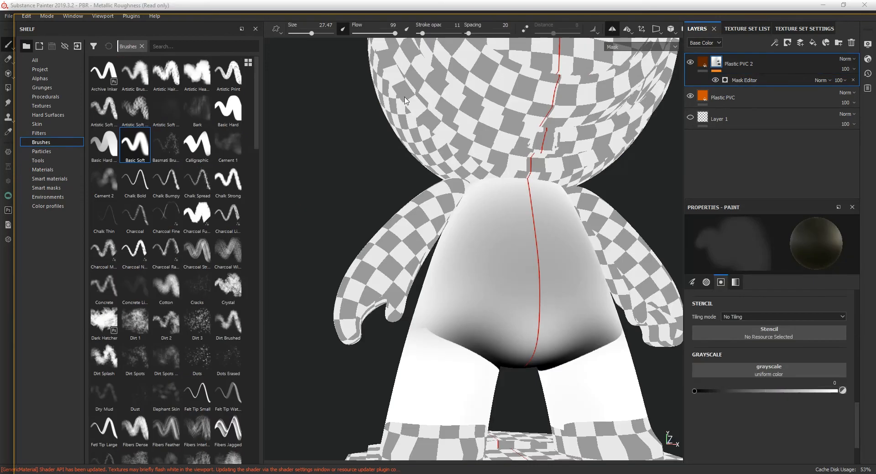
- Examine the Plastic PVC 2 mask around the torso, and inspect the body and legs in the Material view
{"action": "left_click_drag", "start_coordinate": [563, 214], "coordinate": [588, 227], "text": "alt"}
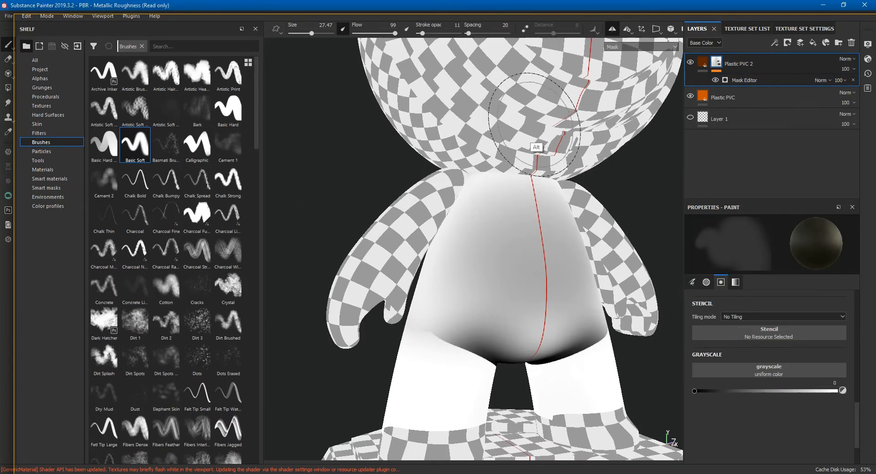
{"action": "mouse_move", "coordinate": [529, 231]}
{"action": "left_mouse_down", "text": "alt"}
{"action": "mouse_move", "coordinate": [545, 197]}
{"action": "mouse_move", "coordinate": [536, 176]}
{"action": "left_mouse_up", "text": "alt"}
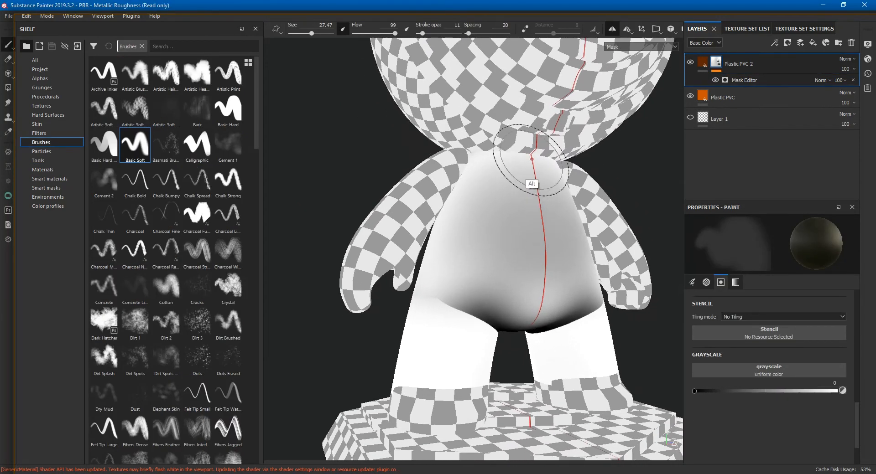
{"action": "key", "text": "m"}
{"action": "mouse_move", "coordinate": [537, 268]}
{"action": "left_mouse_down", "text": "alt"}
{"action": "mouse_move", "coordinate": [524, 230]}
{"action": "mouse_move", "coordinate": [547, 337]}
{"action": "mouse_move", "coordinate": [525, 244]}
{"action": "mouse_move", "coordinate": [538, 281]}
{"action": "left_mouse_up", "text": "alt"}
{"action": "right_click_drag", "start_coordinate": [539, 281], "coordinate": [556, 263], "text": "alt"}
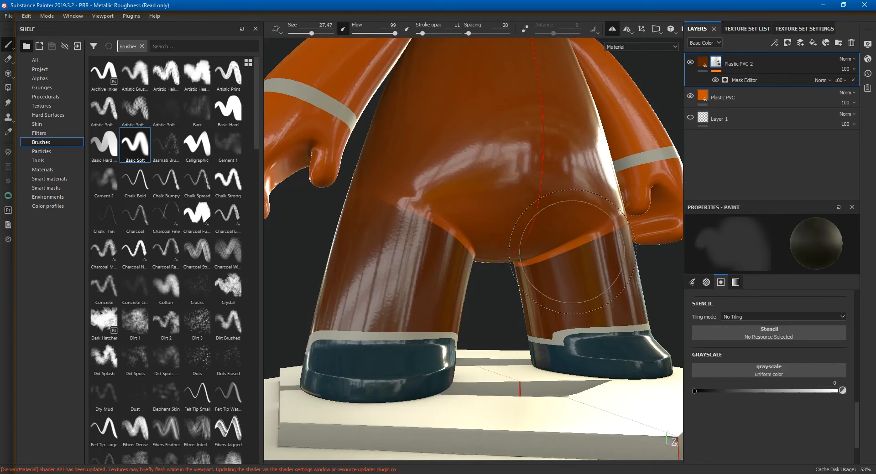
{"action": "mouse_move", "coordinate": [586, 245]}
{"action": "left_mouse_down", "text": "alt"}
{"action": "mouse_move", "coordinate": [573, 250]}
{"action": "mouse_move", "coordinate": [581, 255]}
{"action": "left_mouse_up", "text": "alt"}
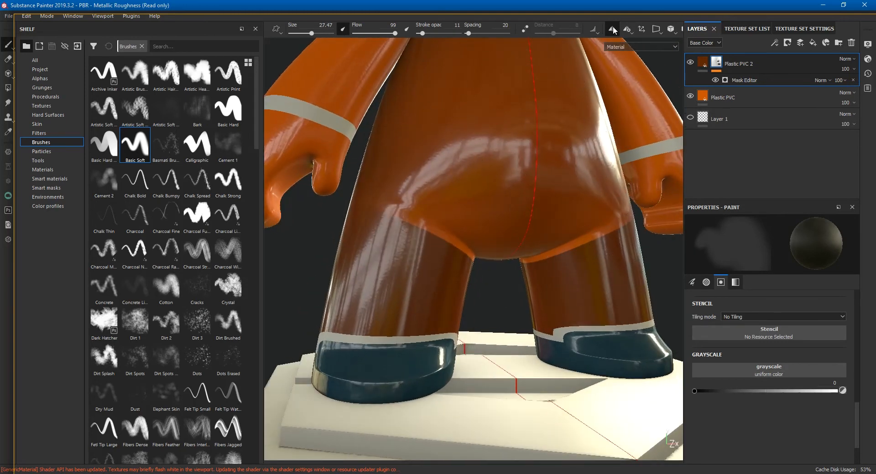
{"action": "mouse_move", "coordinate": [501, 164]}
{"action": "right_mouse_down", "text": "alt"}
{"action": "mouse_move", "coordinate": [501, 151]}
{"action": "mouse_move", "coordinate": [541, 351]}
{"action": "right_mouse_up", "text": "alt"}
{"action": "mouse_move", "coordinate": [607, 229]}
{"action": "left_mouse_down", "text": "alt"}
{"action": "mouse_move", "coordinate": [528, 228]}
{"action": "mouse_move", "coordinate": [561, 214]}
{"action": "mouse_move", "coordinate": [543, 224]}
{"action": "mouse_move", "coordinate": [513, 207]}
{"action": "mouse_move", "coordinate": [501, 127]}
{"action": "left_mouse_up", "text": "alt"}
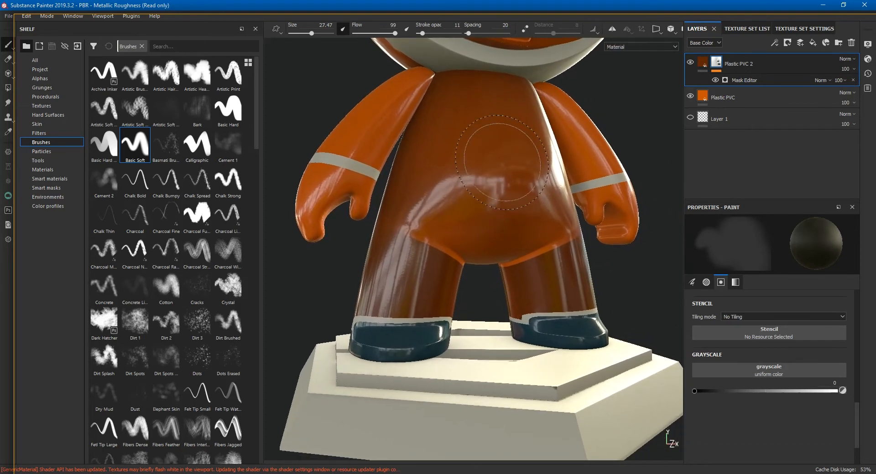
- Turn on symmetry for the brush and add a paint effect to the Plastic PVC 2 mask
{"action": "left_click", "coordinate": [614, 28]}
{"action": "right_click_drag", "start_coordinate": [576, 231], "coordinate": [676, 403], "text": "alt"}
{"action": "middle_click_drag", "start_coordinate": [571, 294], "coordinate": [517, 274], "text": "alt"}
{"action": "left_click_drag", "start_coordinate": [518, 273], "coordinate": [517, 259], "text": "alt"}
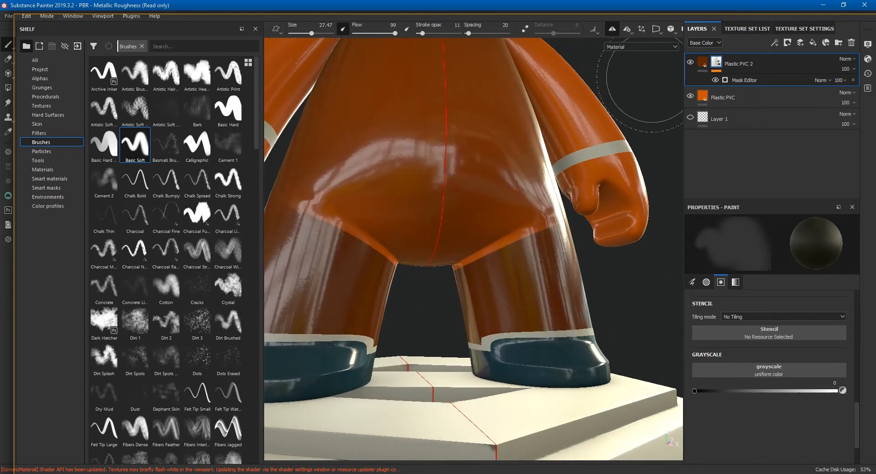
{"action": "right_click", "coordinate": [719, 62]}
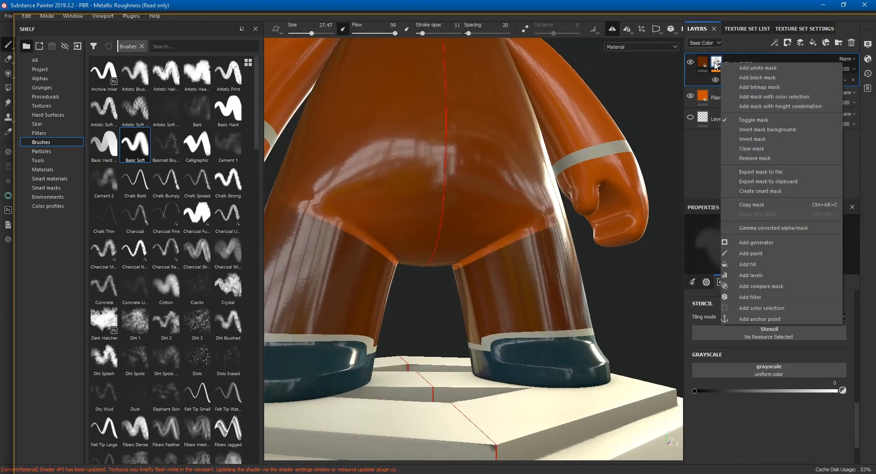
{"action": "left_click", "coordinate": [767, 258]}
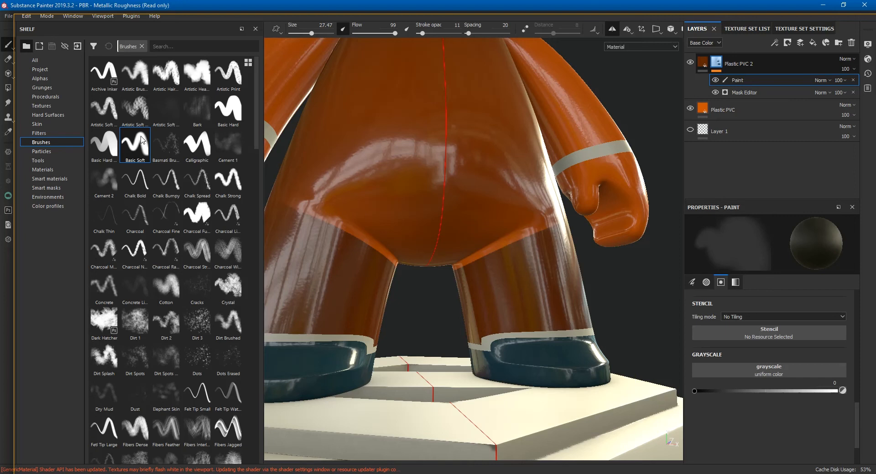
- Set the Basic Soft brush size to 15.99 and paint black at stroke opacity 11 along the front leg creases
{"action": "right_click", "coordinate": [498, 231]}
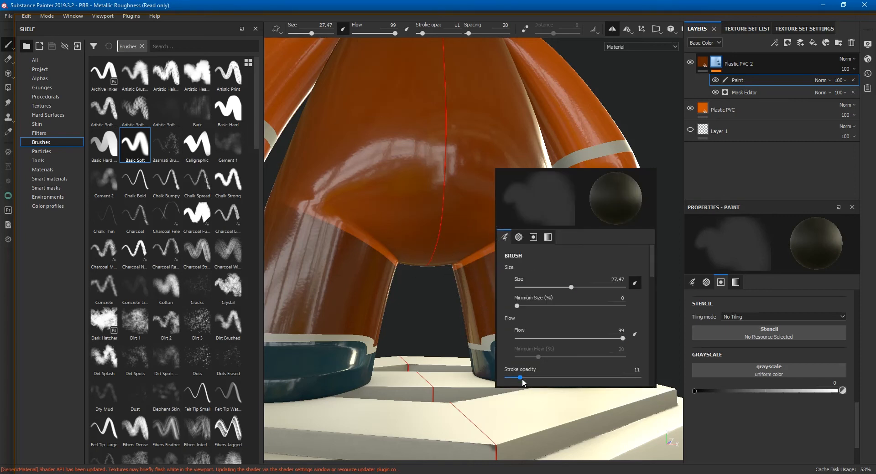
{"action": "left_click", "coordinate": [515, 117]}
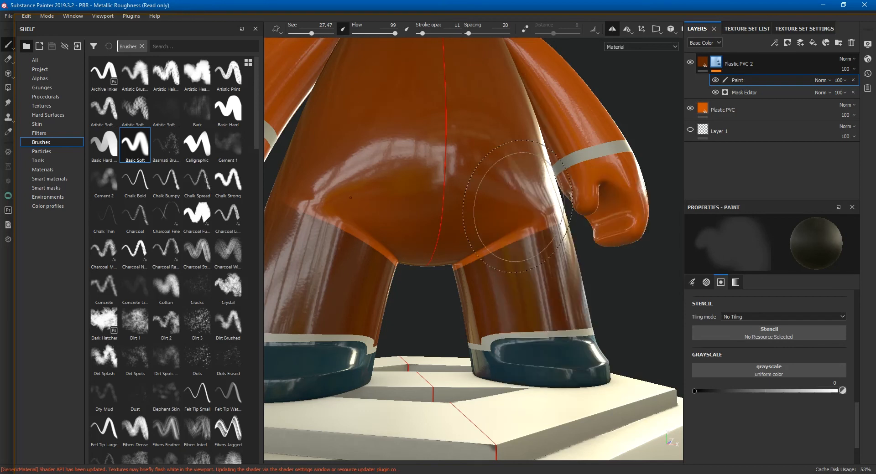
{"action": "left_click_drag", "start_coordinate": [504, 185], "coordinate": [569, 295], "text": "alt"}
{"action": "right_click_drag", "start_coordinate": [569, 295], "coordinate": [504, 246], "text": "alt"}
{"action": "right_click", "coordinate": [508, 272]}
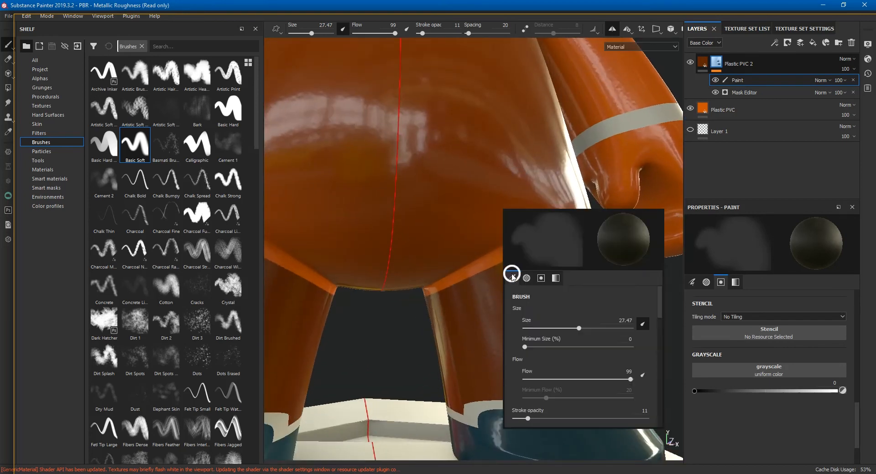
{"action": "left_click_drag", "start_coordinate": [567, 329], "coordinate": [554, 329]}
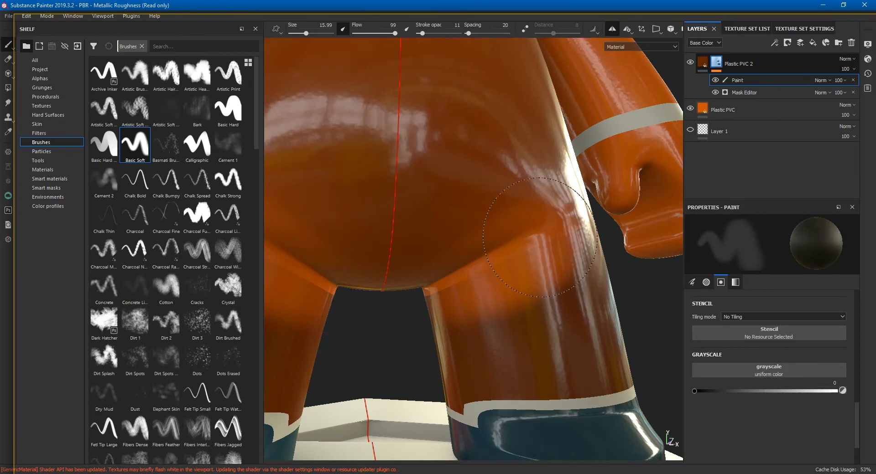
{"action": "left_click_drag", "start_coordinate": [469, 277], "coordinate": [547, 237], "text": "alt"}
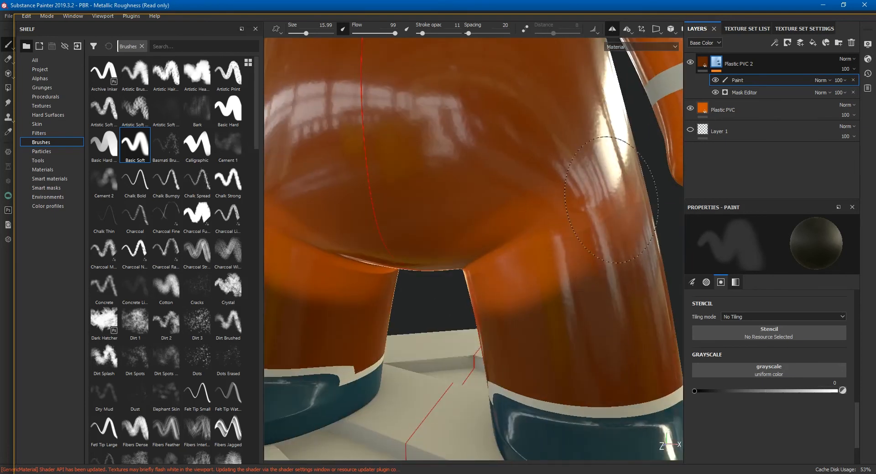
{"action": "left_click_drag", "start_coordinate": [479, 274], "coordinate": [443, 246], "text": "alt"}
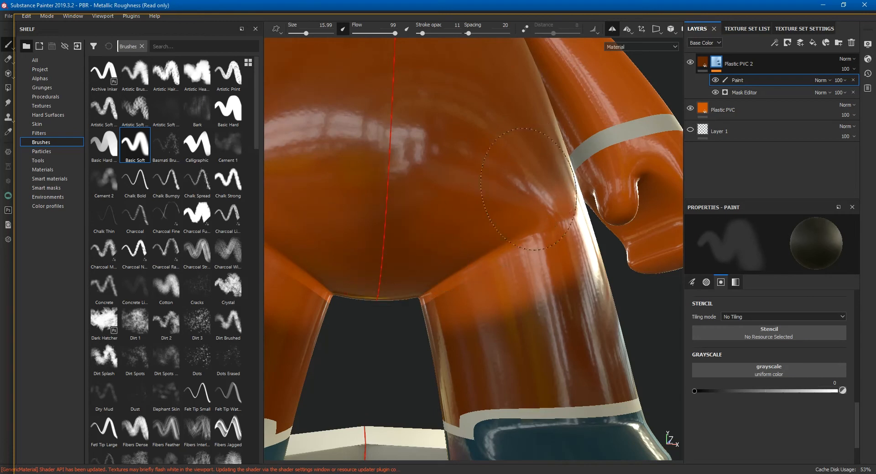
- Paint the mask black with soft strokes along the inner thighs and the creases at the back of the legs
{"action": "mouse_move", "coordinate": [529, 175]}
{"action": "left_mouse_down", "text": "alt"}
{"action": "mouse_move", "coordinate": [442, 271]}
{"action": "mouse_move", "coordinate": [385, 307]}
{"action": "mouse_move", "coordinate": [430, 312]}
{"action": "left_mouse_up", "text": "alt"}
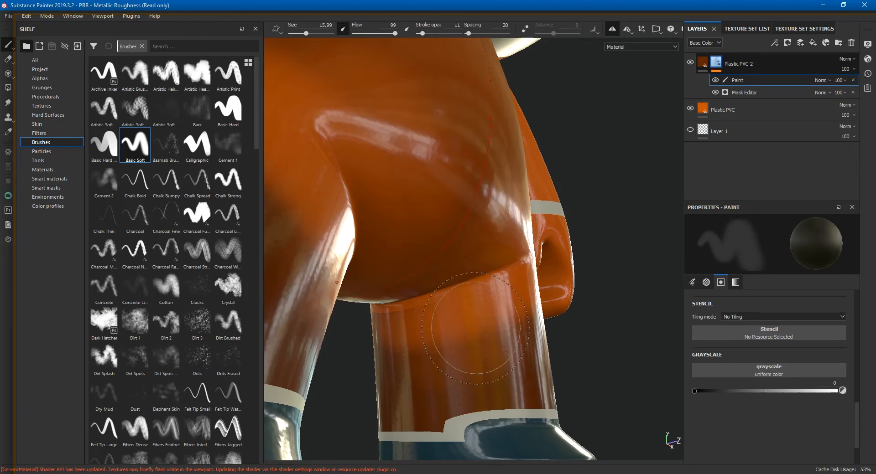
{"action": "left_click_drag", "start_coordinate": [457, 293], "coordinate": [464, 216], "text": "alt"}
{"action": "mouse_move", "coordinate": [526, 260]}
{"action": "left_mouse_down", "text": "alt"}
{"action": "mouse_move", "coordinate": [516, 233]}
{"action": "mouse_move", "coordinate": [568, 277]}
{"action": "mouse_move", "coordinate": [479, 229]}
{"action": "mouse_move", "coordinate": [515, 247]}
{"action": "mouse_move", "coordinate": [571, 221]}
{"action": "mouse_move", "coordinate": [343, 178]}
{"action": "left_mouse_up", "text": "alt"}
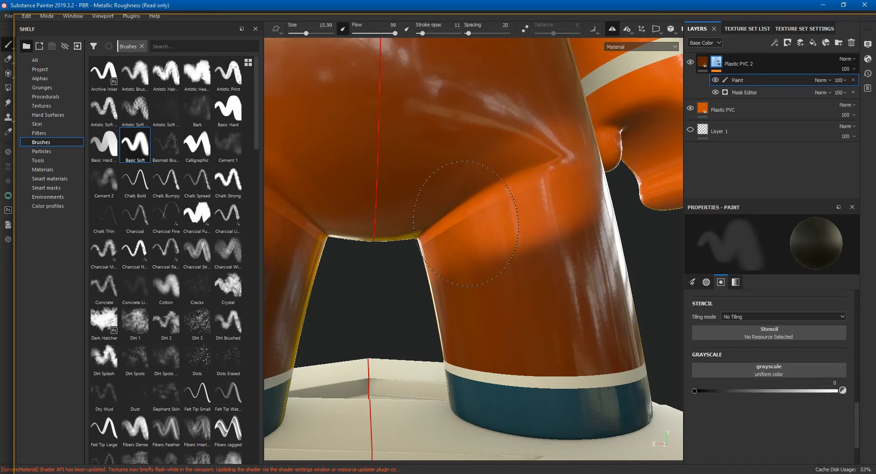
{"action": "left_click_drag", "start_coordinate": [414, 250], "coordinate": [481, 214], "text": "alt"}
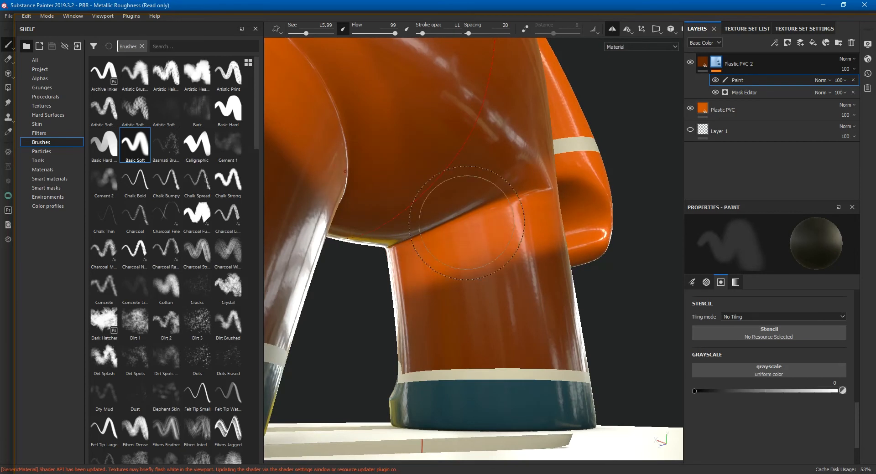
{"action": "left_click_drag", "start_coordinate": [347, 283], "coordinate": [309, 265], "text": "alt"}
{"action": "left_click_drag", "start_coordinate": [396, 221], "coordinate": [515, 235], "text": "alt"}
- Set the brush size to 23.7 and paint the mask black across the backs and sides of the legs
{"action": "right_click", "coordinate": [516, 235]}
{"action": "left_click_drag", "start_coordinate": [620, 283], "coordinate": [597, 277]}
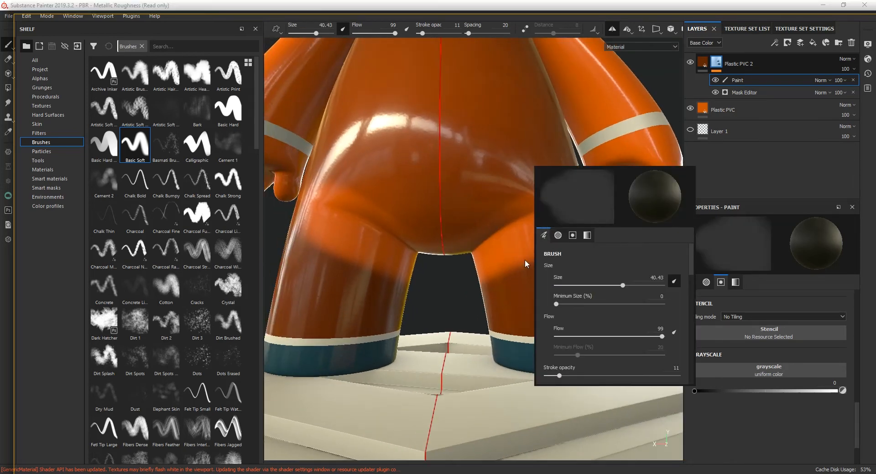
{"action": "right_click", "coordinate": [546, 264]}
{"action": "left_click_drag", "start_coordinate": [623, 314], "coordinate": [589, 316]}
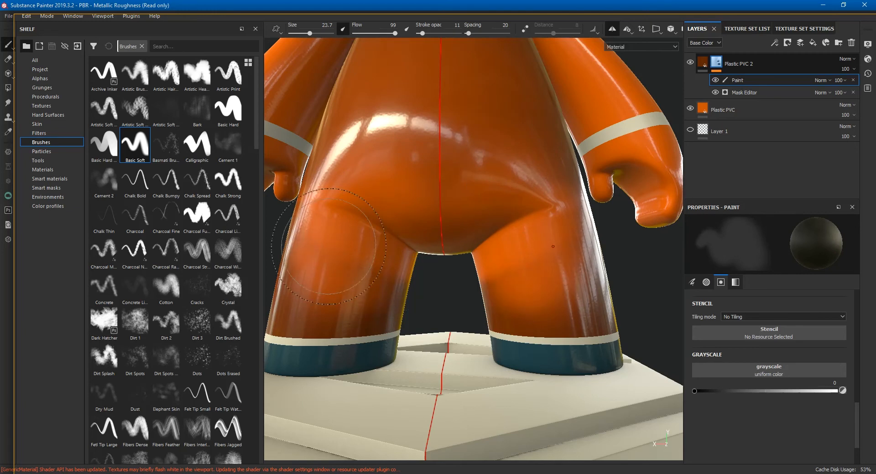
{"action": "left_click_drag", "start_coordinate": [454, 268], "coordinate": [469, 265], "text": "alt"}
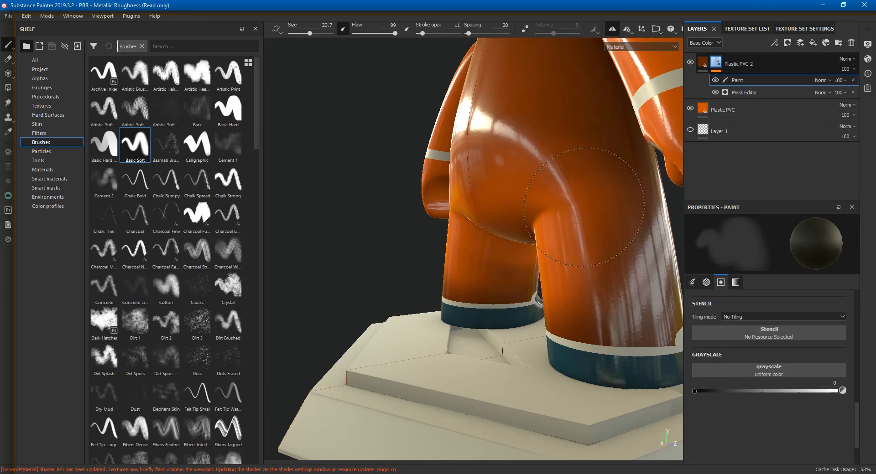
{"action": "left_click_drag", "start_coordinate": [602, 253], "coordinate": [502, 255], "text": "alt"}
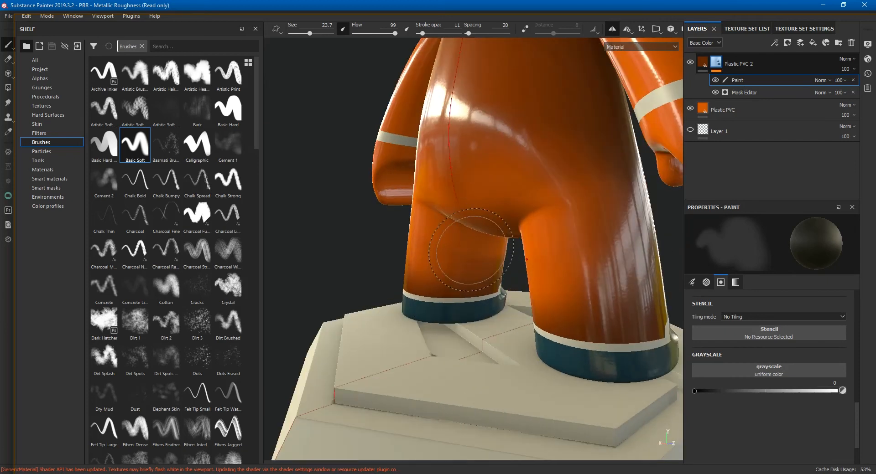
- Extend the symmetrical black mask strokes over the front of both legs, keeping a dark gradient above the boots
{"action": "left_click_drag", "start_coordinate": [563, 210], "coordinate": [520, 196], "text": "alt"}
{"action": "mouse_move", "coordinate": [520, 196]}
{"action": "middle_mouse_down", "text": "alt"}
{"action": "mouse_move", "coordinate": [479, 187]}
{"action": "mouse_move", "coordinate": [497, 256]}
{"action": "middle_mouse_up", "text": "alt"}
{"action": "mouse_move", "coordinate": [497, 255]}
{"action": "left_mouse_down", "text": "alt"}
{"action": "mouse_move", "coordinate": [475, 230]}
{"action": "mouse_move", "coordinate": [423, 248]}
{"action": "mouse_move", "coordinate": [468, 207]}
{"action": "left_mouse_up", "text": "alt"}
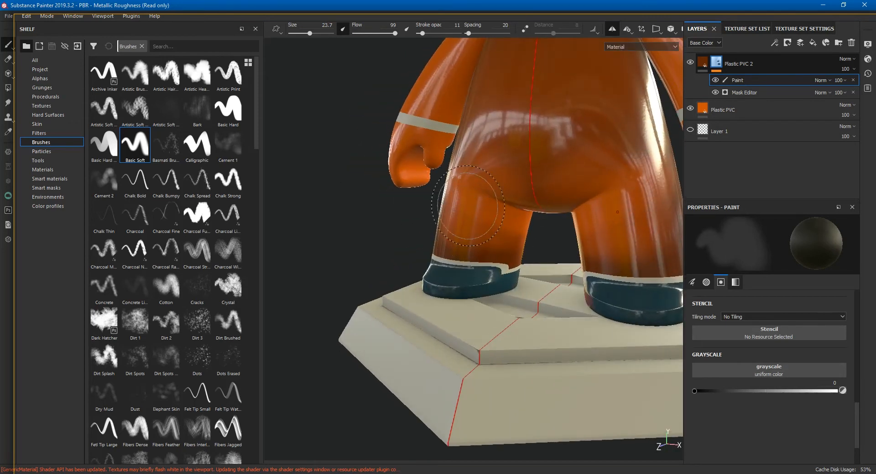
{"action": "left_click_drag", "start_coordinate": [547, 175], "coordinate": [634, 196], "text": "alt"}
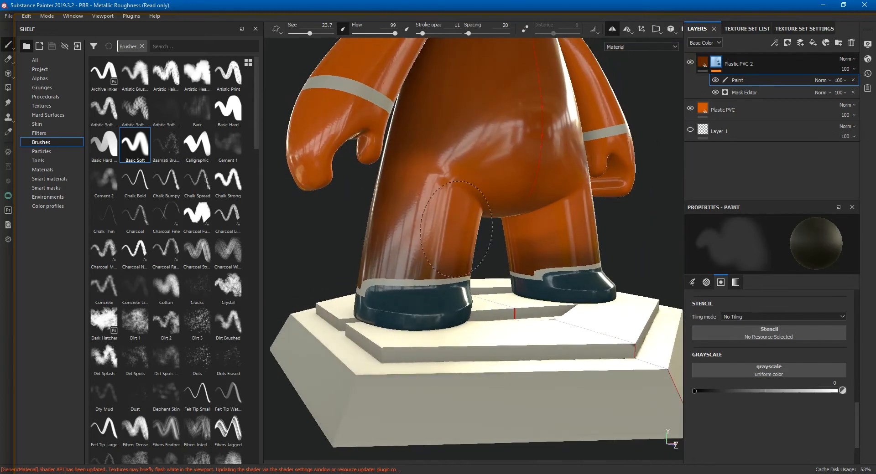
{"action": "left_click_drag", "start_coordinate": [578, 176], "coordinate": [508, 148], "text": "alt"}
{"action": "right_click_drag", "start_coordinate": [508, 149], "coordinate": [610, 129], "text": "alt"}
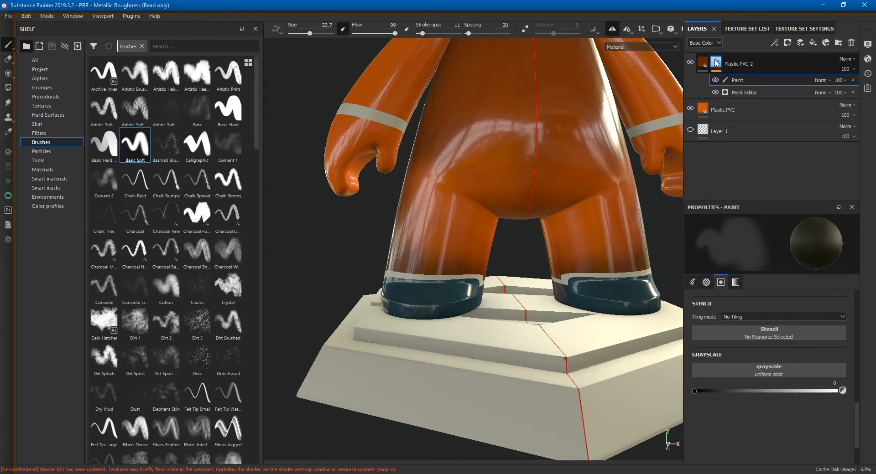
- Add a Blur filter to the Plastic PVC 2 mask and set its blur intensity to 3.75
{"action": "right_click", "coordinate": [716, 64]}
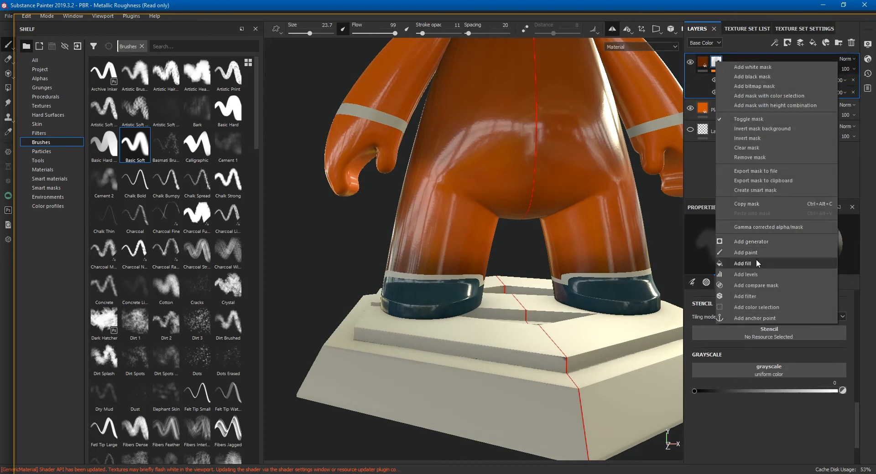
{"action": "left_click", "coordinate": [742, 297]}
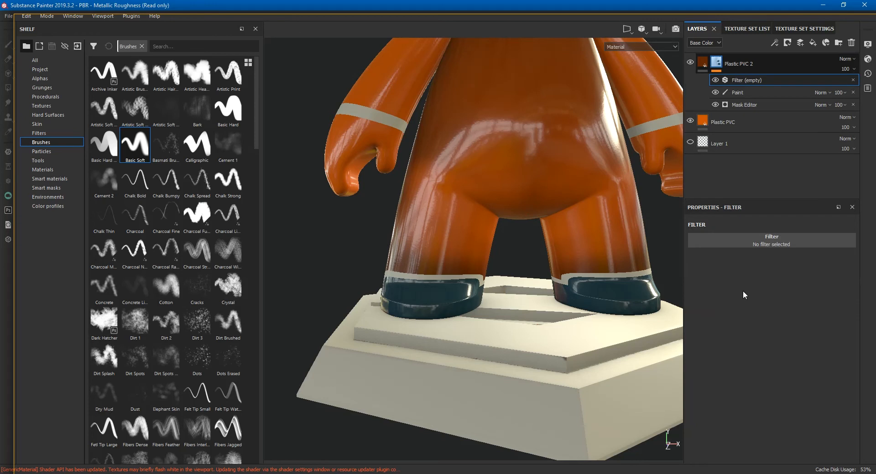
{"action": "left_click", "coordinate": [769, 239]}
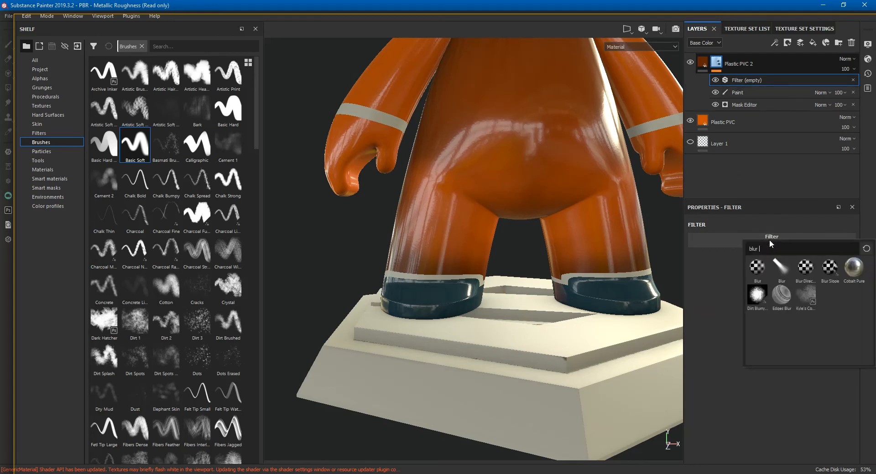
{"action": "left_click", "coordinate": [753, 271]}
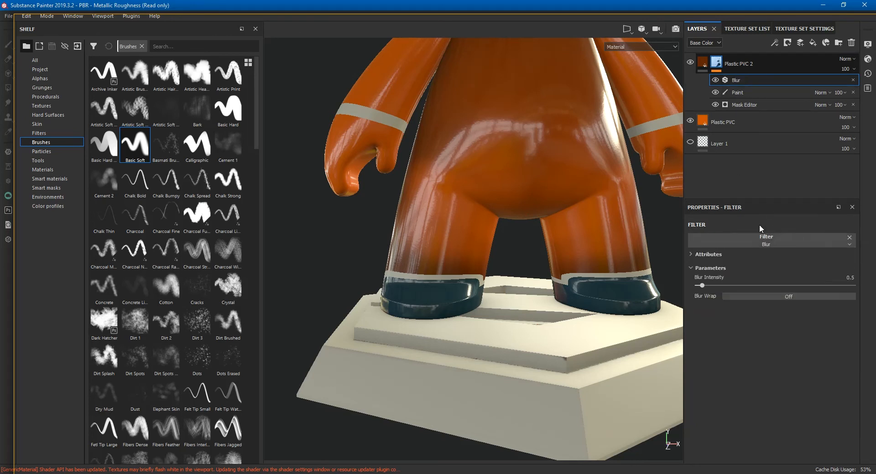
{"action": "left_click_drag", "start_coordinate": [708, 286], "coordinate": [733, 286]}
{"action": "left_click_drag", "start_coordinate": [573, 237], "coordinate": [625, 274], "text": "alt"}
{"action": "right_click_drag", "start_coordinate": [625, 273], "coordinate": [419, 122], "text": "alt"}
{"action": "middle_click_drag", "start_coordinate": [437, 141], "coordinate": [476, 294], "text": "alt"}
{"action": "left_click_drag", "start_coordinate": [476, 294], "coordinate": [533, 260], "text": "alt"}
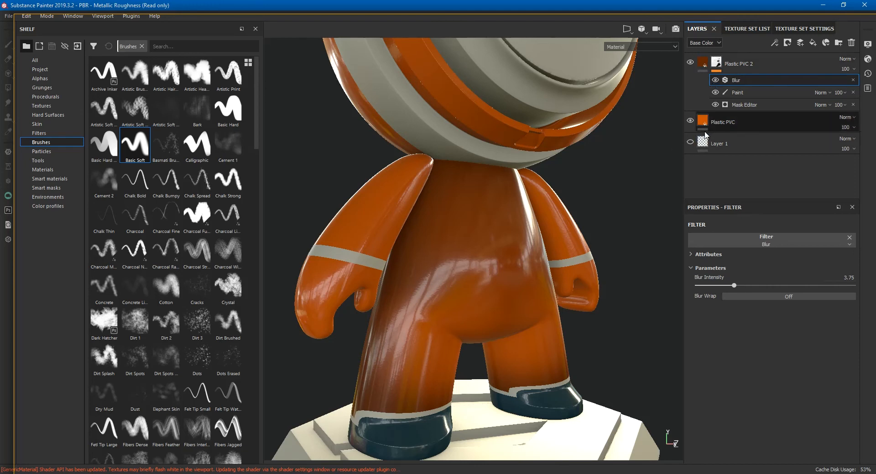
- Add a Dirt generator above the Blur filter in the Plastic PVC 2 mask
{"action": "left_click", "coordinate": [716, 63]}
{"action": "right_click", "coordinate": [724, 66]}
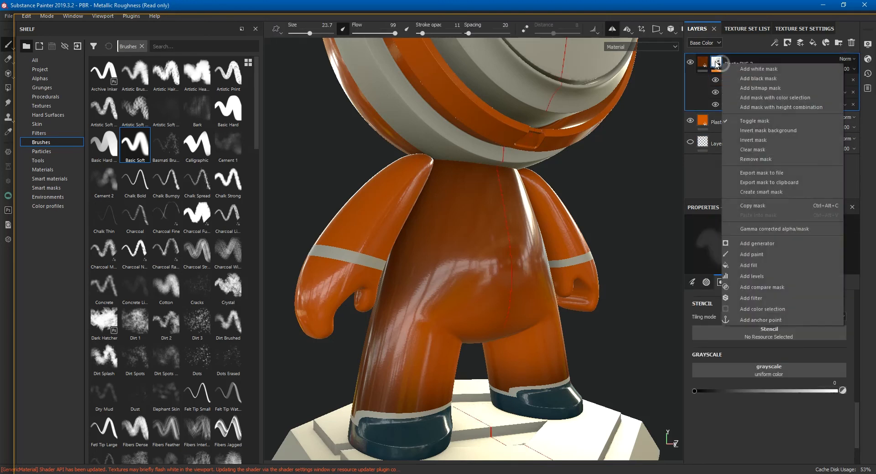
{"action": "left_click", "coordinate": [775, 242]}
{"action": "left_click", "coordinate": [748, 242]}
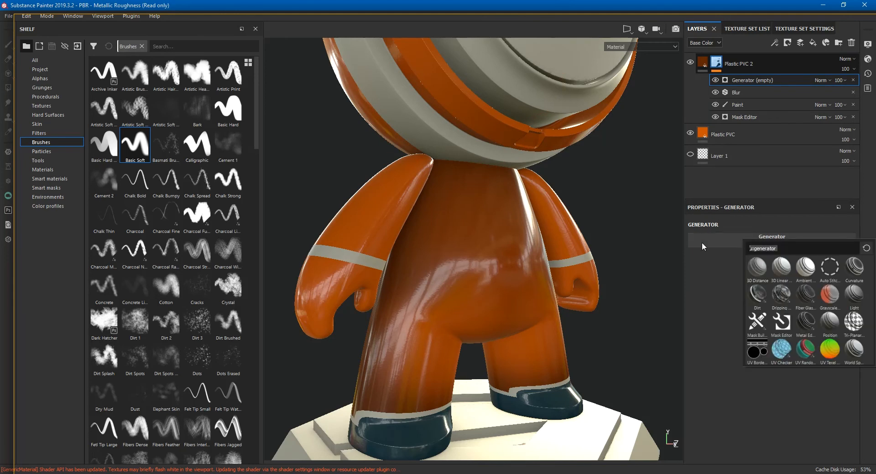
{"action": "type", "text": "dirt"}
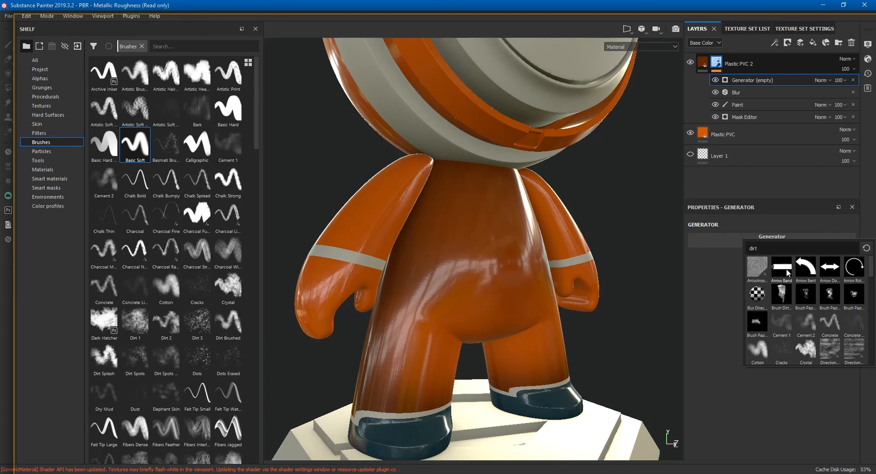
{"action": "type", "text": "mg"}
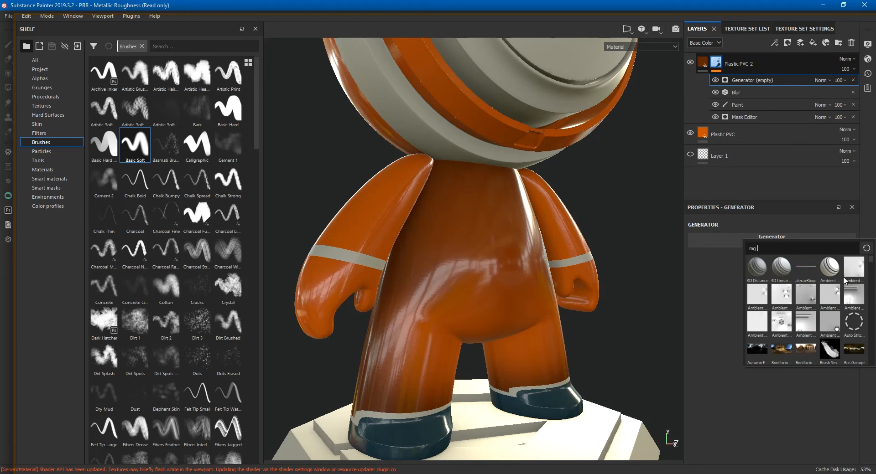
{"action": "type", "text": " dirt"}
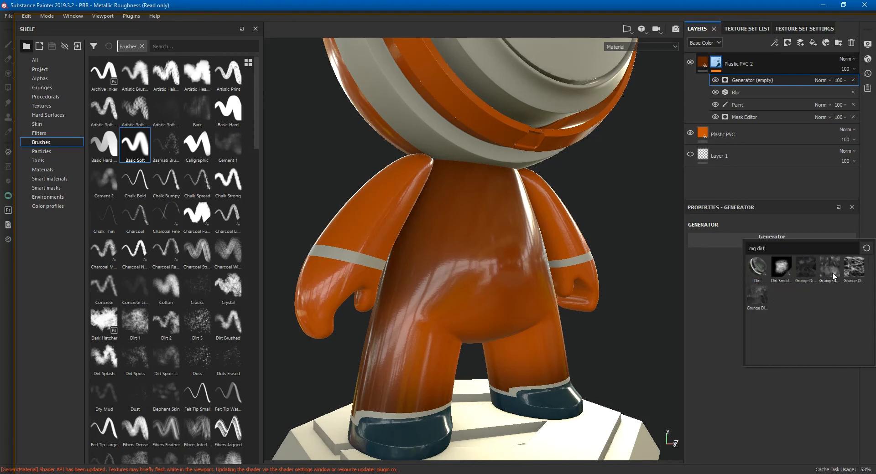
{"action": "left_click", "coordinate": [758, 267]}
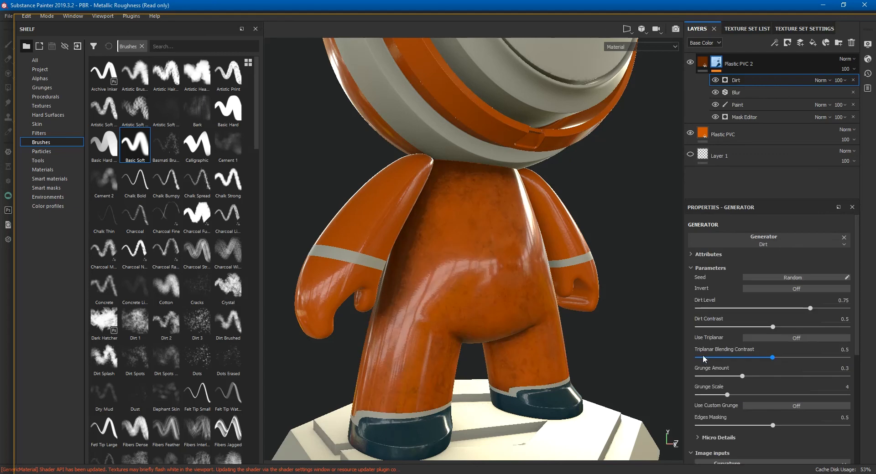
- Try a dirt level of 0.8 on the Dirt generator and inspect the mask on its own
{"action": "left_click_drag", "start_coordinate": [519, 248], "coordinate": [504, 235], "text": "alt"}
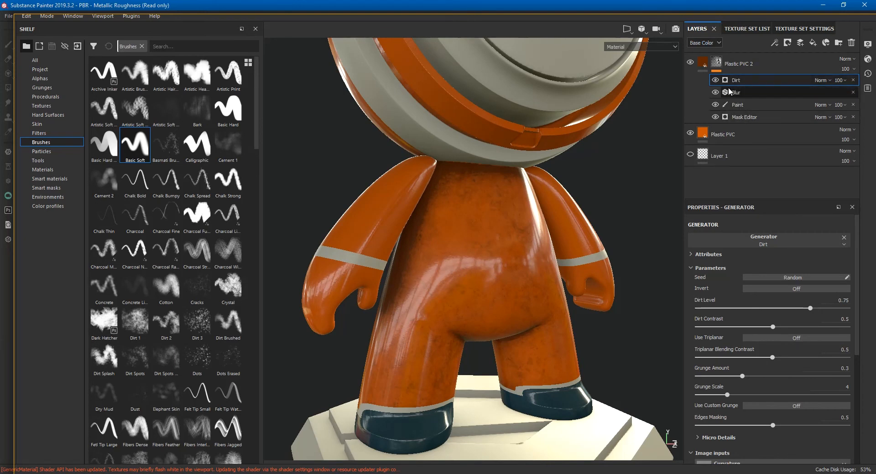
{"action": "left_click_drag", "start_coordinate": [601, 161], "coordinate": [614, 148], "text": "alt"}
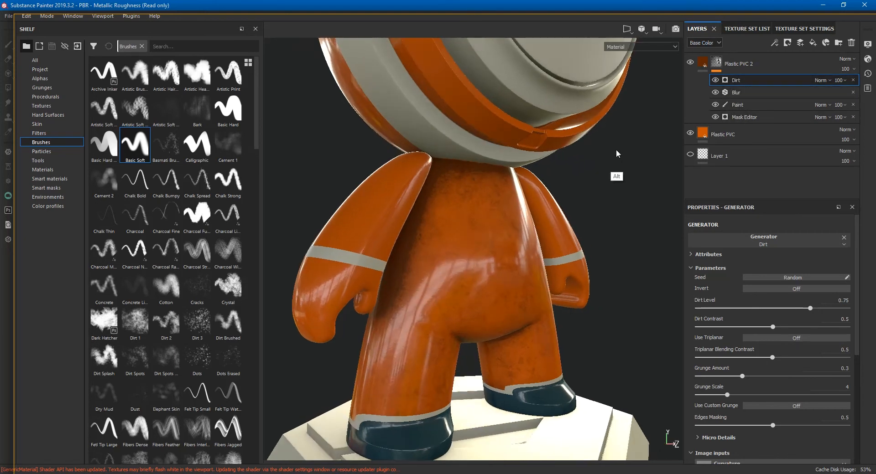
{"action": "right_click_drag", "start_coordinate": [523, 155], "coordinate": [571, 231], "text": "alt"}
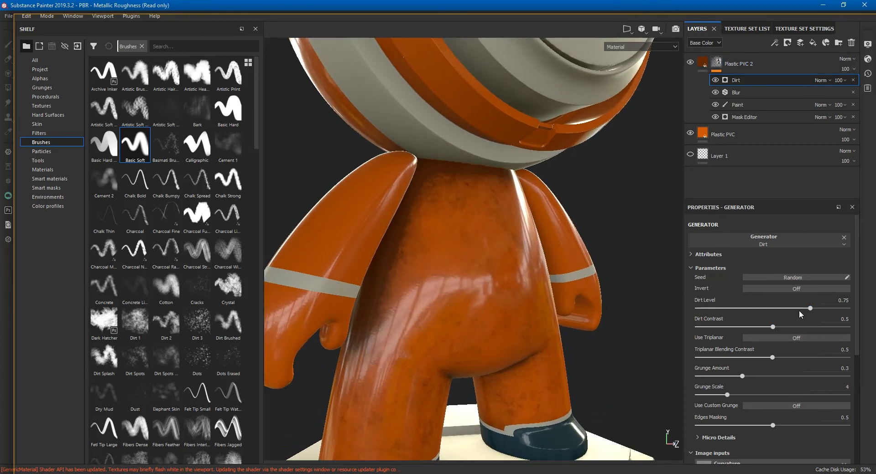
{"action": "mouse_move", "coordinate": [810, 310]}
{"action": "left_mouse_down"}
{"action": "mouse_move", "coordinate": [771, 309]}
{"action": "mouse_move", "coordinate": [818, 311]}
{"action": "left_mouse_up"}
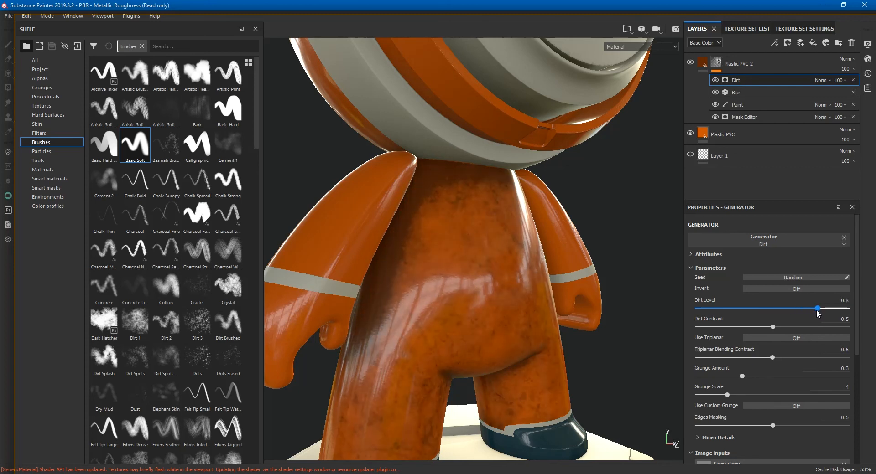
{"action": "left_click", "coordinate": [719, 63], "text": "alt"}
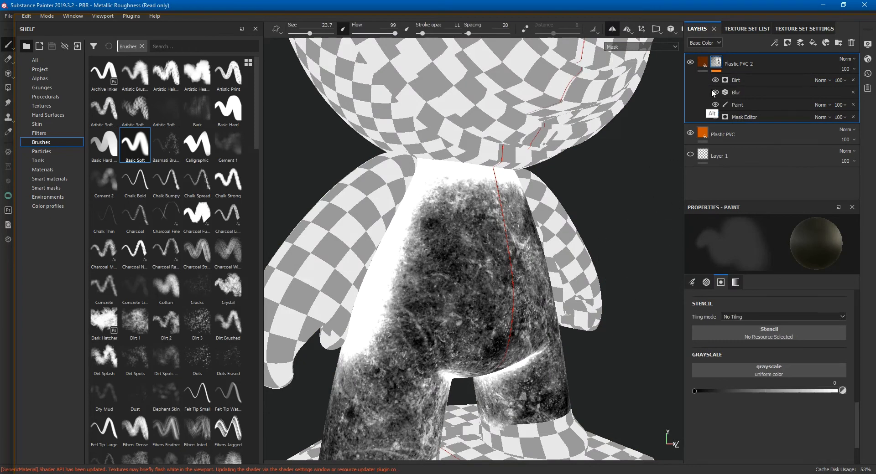
{"action": "key", "text": "m"}
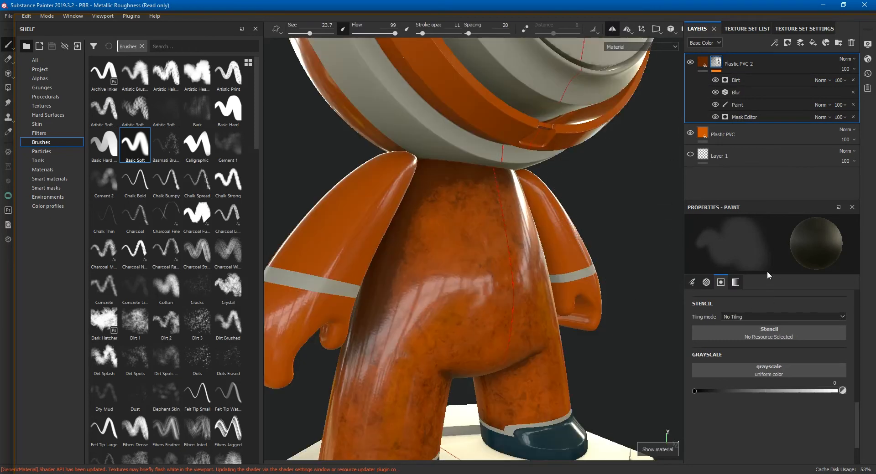
- Set the generator's dirt level to 0.71, dirt contrast to 0.4 and triplanar blending contrast to 0.41, and enable triplanar projection
{"action": "left_click", "coordinate": [746, 81]}
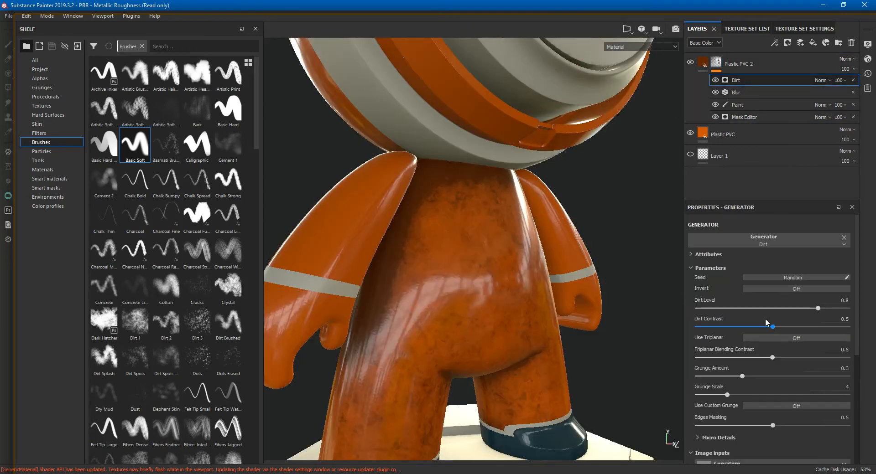
{"action": "left_click_drag", "start_coordinate": [818, 310], "coordinate": [744, 327]}
{"action": "left_click_drag", "start_coordinate": [572, 353], "coordinate": [611, 211], "text": "alt"}
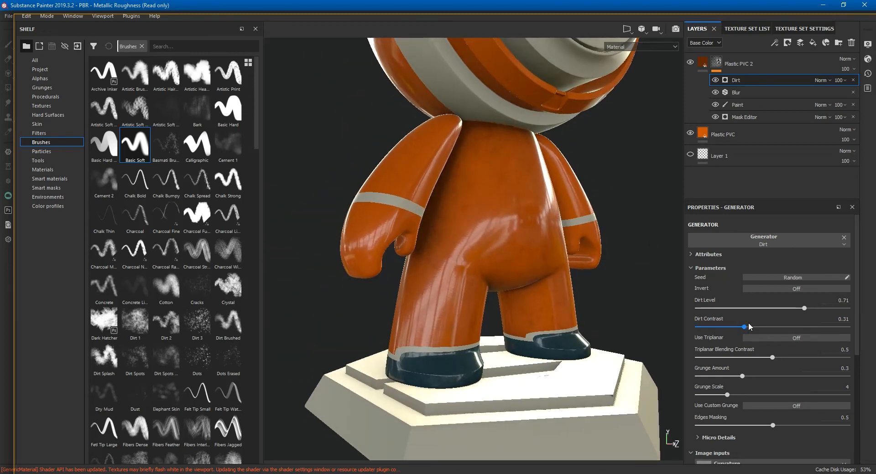
{"action": "mouse_move", "coordinate": [744, 327]}
{"action": "left_mouse_down"}
{"action": "mouse_move", "coordinate": [805, 327]}
{"action": "mouse_move", "coordinate": [757, 327]}
{"action": "left_mouse_up"}
{"action": "mouse_move", "coordinate": [773, 356]}
{"action": "left_mouse_down"}
{"action": "mouse_move", "coordinate": [828, 358]}
{"action": "mouse_move", "coordinate": [759, 358]}
{"action": "left_mouse_up"}
{"action": "left_click", "coordinate": [784, 339]}
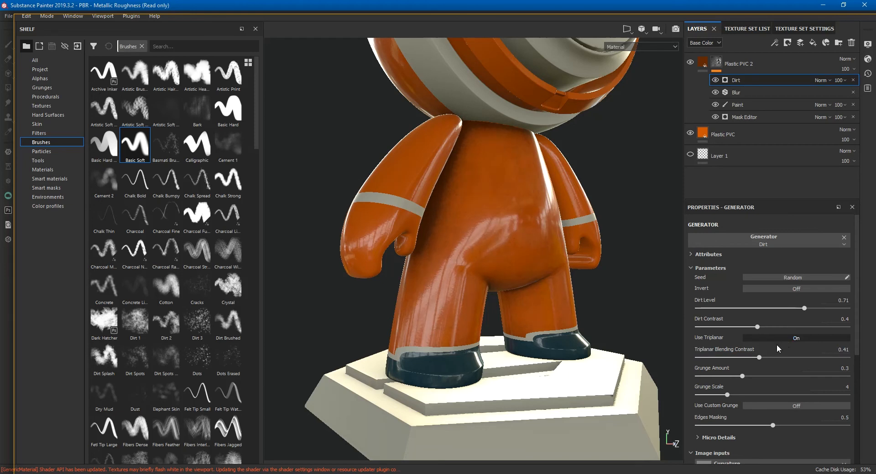
- Set the Dirt generator's grunge scale to 2 after checking the dirt around the body
{"action": "right_click_drag", "start_coordinate": [473, 176], "coordinate": [538, 285], "text": "alt"}
{"action": "left_click_drag", "start_coordinate": [463, 298], "coordinate": [601, 302], "text": "alt"}
{"action": "left_click_drag", "start_coordinate": [320, 379], "coordinate": [191, 336], "text": "alt"}
{"action": "left_click_drag", "start_coordinate": [515, 338], "coordinate": [307, 279], "text": "alt"}
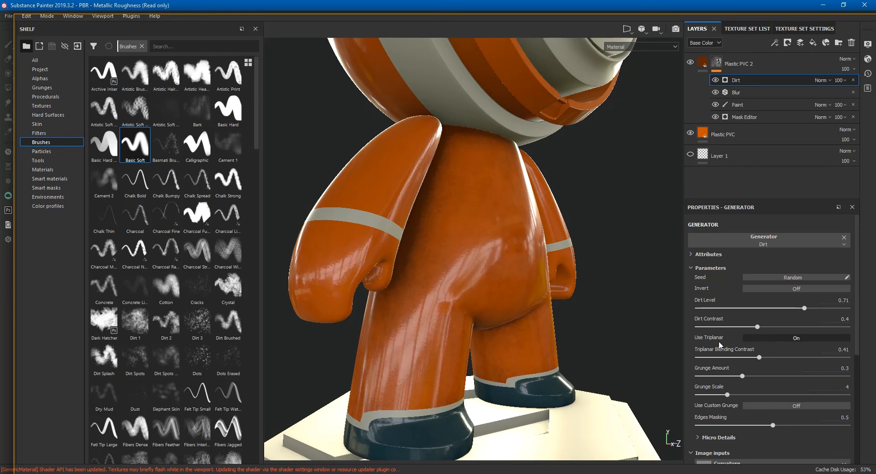
{"action": "right_click_drag", "start_coordinate": [463, 313], "coordinate": [530, 293], "text": "alt"}
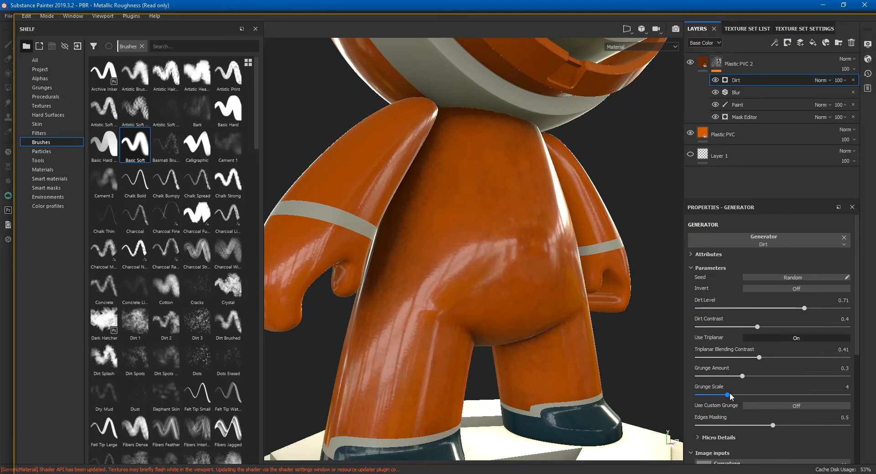
{"action": "left_click_drag", "start_coordinate": [728, 396], "coordinate": [758, 395]}
{"action": "left_click_drag", "start_coordinate": [820, 396], "coordinate": [697, 387]}
{"action": "left_click_drag", "start_coordinate": [621, 340], "coordinate": [542, 204], "text": "alt"}
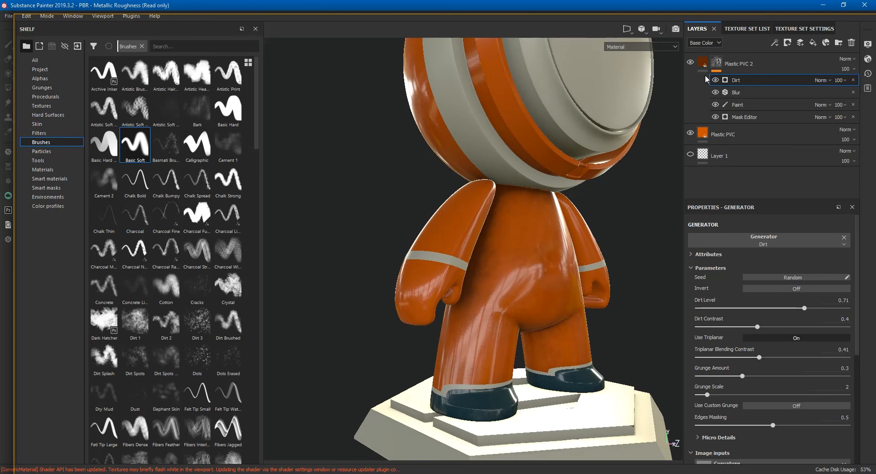
- Set the roughness of the base Plastic PVC layer to 0.3218
{"action": "left_click", "coordinate": [706, 135]}
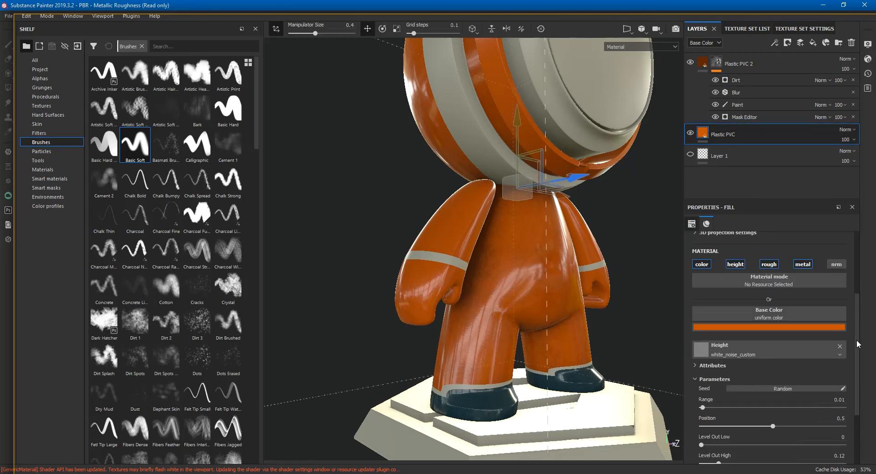
{"action": "scroll", "coordinate": [853, 347], "scroll_direction": "down", "scroll_amount": 1}
{"action": "scroll", "coordinate": [847, 319], "scroll_direction": "up", "scroll_amount": 1}
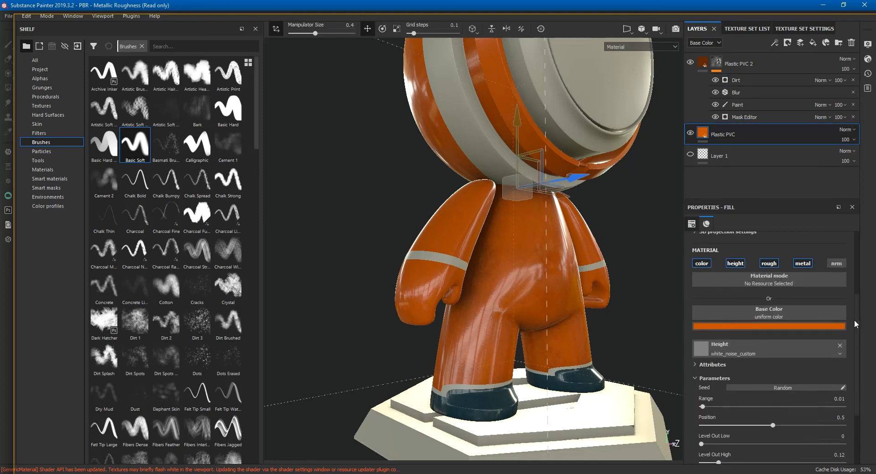
{"action": "scroll", "coordinate": [855, 325], "scroll_direction": "down", "scroll_amount": 2}
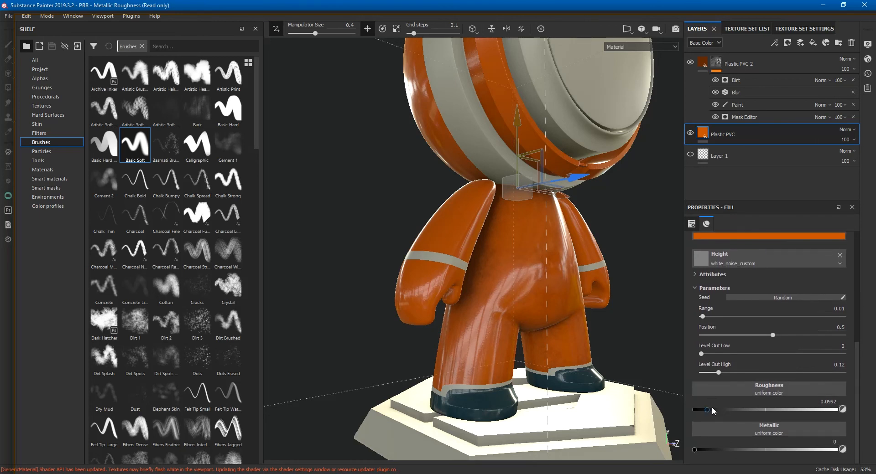
{"action": "left_click_drag", "start_coordinate": [707, 410], "coordinate": [730, 411]}
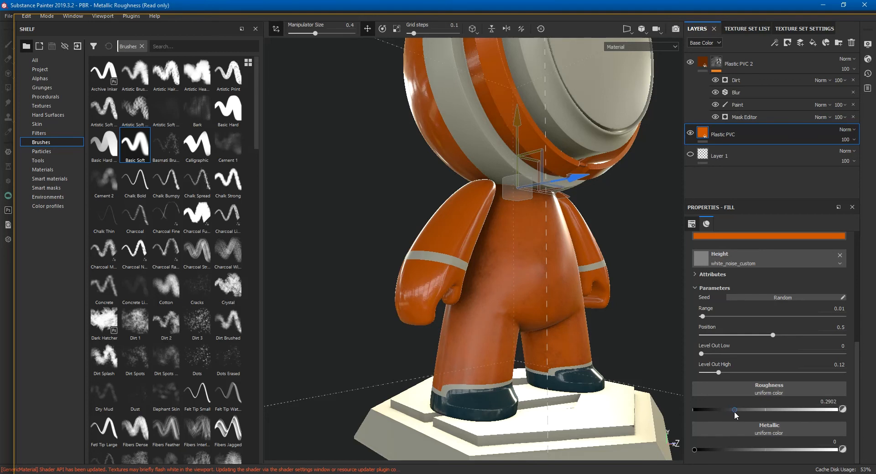
{"action": "left_click_drag", "start_coordinate": [625, 379], "coordinate": [544, 353], "text": "alt"}
{"action": "left_click_drag", "start_coordinate": [738, 410], "coordinate": [740, 409]}
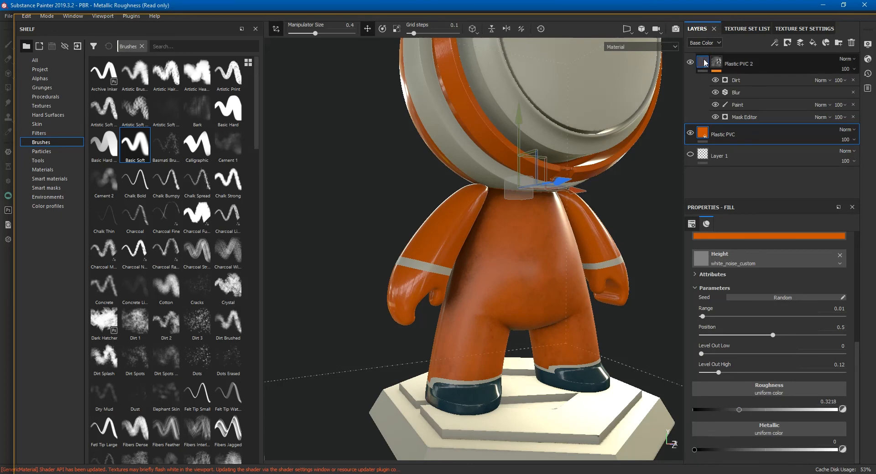
- Set the roughness of the Plastic PVC 2 layer to 0.2397
{"action": "left_click", "coordinate": [703, 62]}
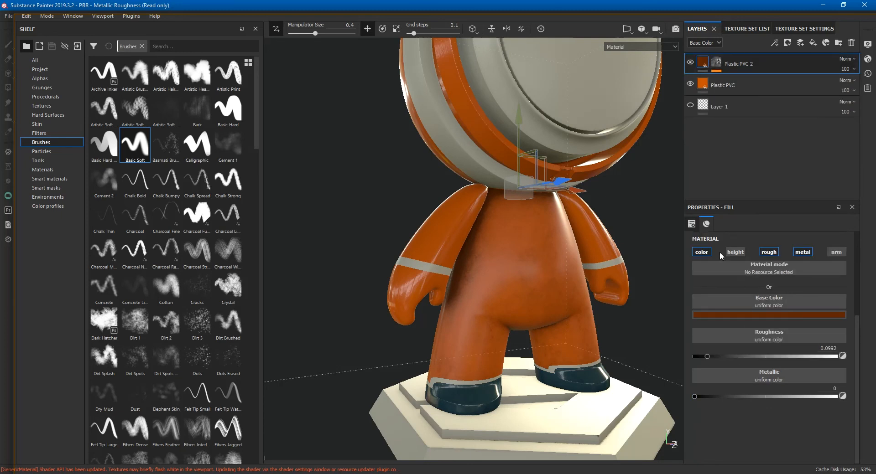
{"action": "mouse_move", "coordinate": [733, 356]}
{"action": "left_mouse_down"}
{"action": "mouse_move", "coordinate": [716, 357]}
{"action": "mouse_move", "coordinate": [726, 356]}
{"action": "left_mouse_up"}
{"action": "left_click_drag", "start_coordinate": [680, 338], "coordinate": [570, 219], "text": "alt"}
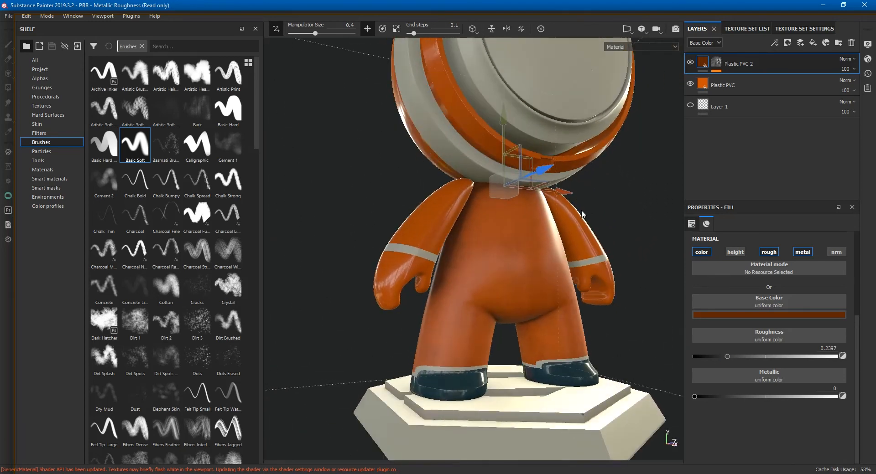
- Add a new paint layer above Plastic PVC 2 and name it normal
{"action": "left_click", "coordinate": [716, 63]}
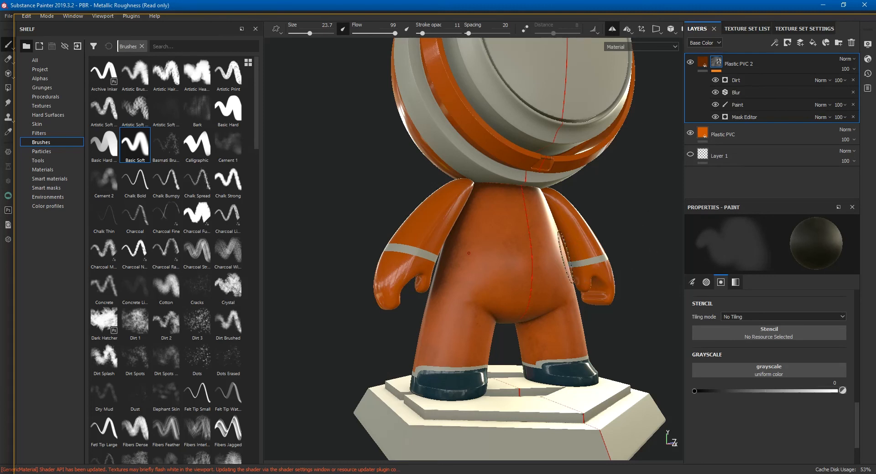
{"action": "mouse_move", "coordinate": [511, 274]}
{"action": "left_mouse_down", "text": "alt"}
{"action": "mouse_move", "coordinate": [532, 305]}
{"action": "mouse_move", "coordinate": [453, 347]}
{"action": "left_mouse_up", "text": "alt"}
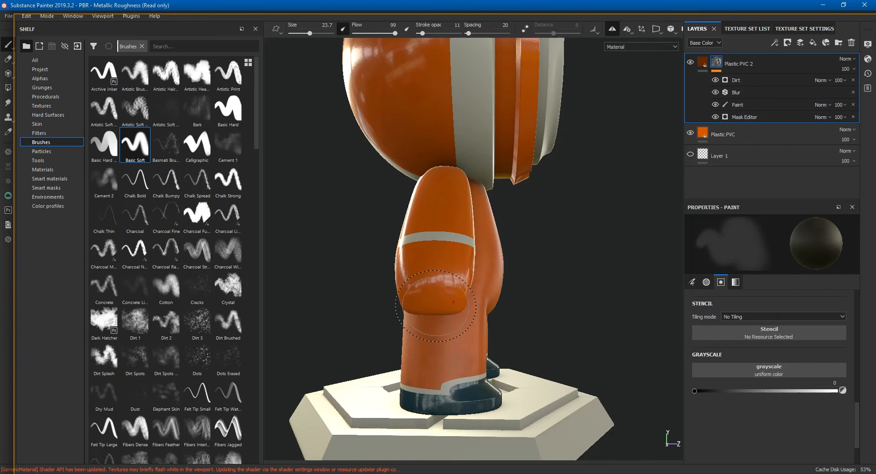
{"action": "left_click_drag", "start_coordinate": [592, 313], "coordinate": [576, 286], "text": "alt"}
{"action": "left_click", "coordinate": [701, 63]}
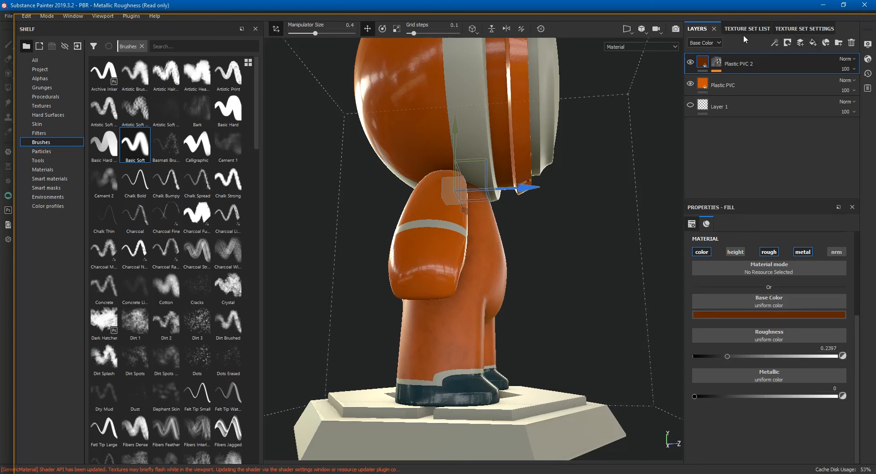
{"action": "left_click", "coordinate": [801, 44]}
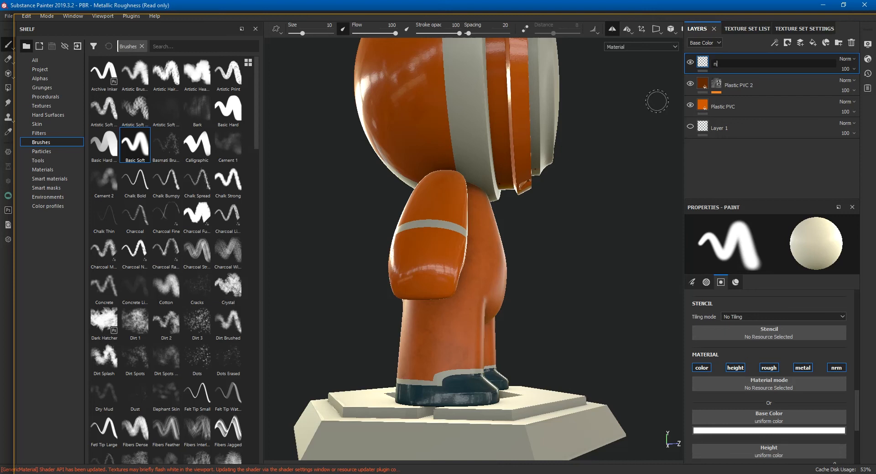
{"action": "key", "text": "Return"}
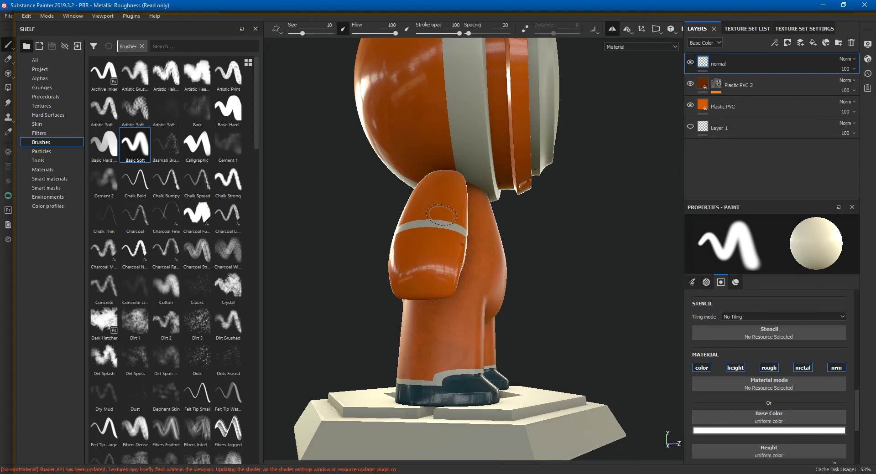
- Hide the Bras, aiStandardSurface1 and aiStandardSurface2 texture sets to expose the side of the body
{"action": "left_click", "coordinate": [741, 29]}
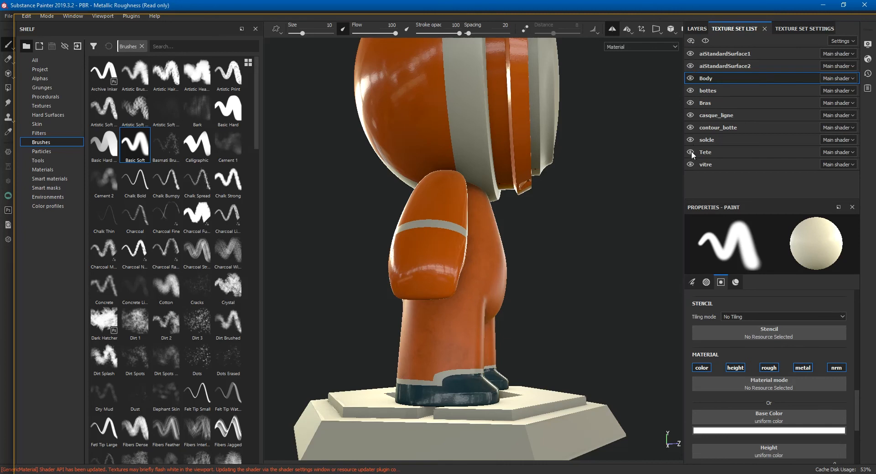
{"action": "left_click", "coordinate": [692, 104]}
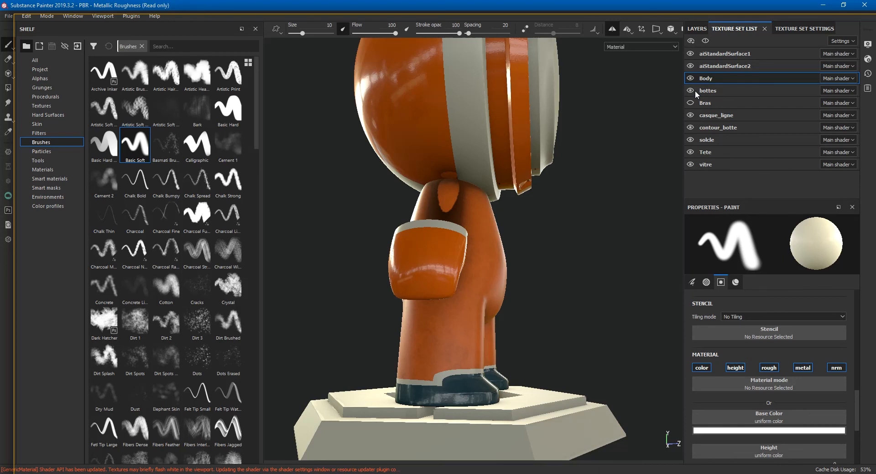
{"action": "left_click", "coordinate": [690, 54]}
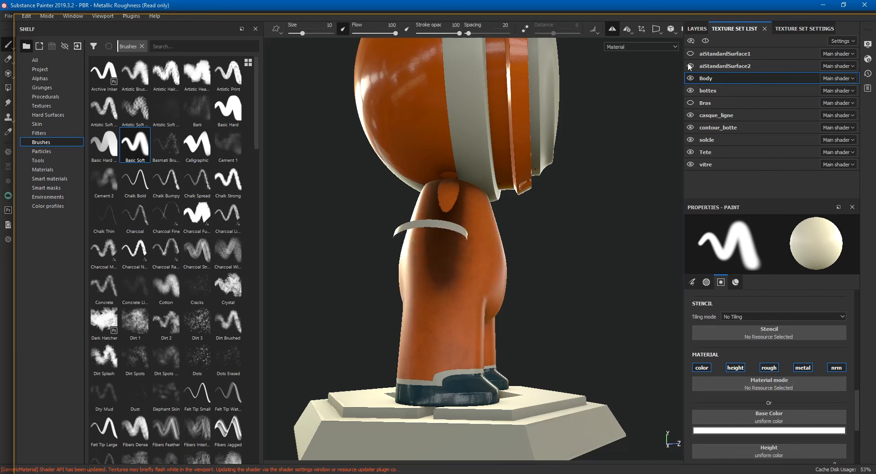
{"action": "left_click", "coordinate": [690, 66]}
{"action": "left_click_drag", "start_coordinate": [529, 190], "coordinate": [497, 295], "text": "alt"}
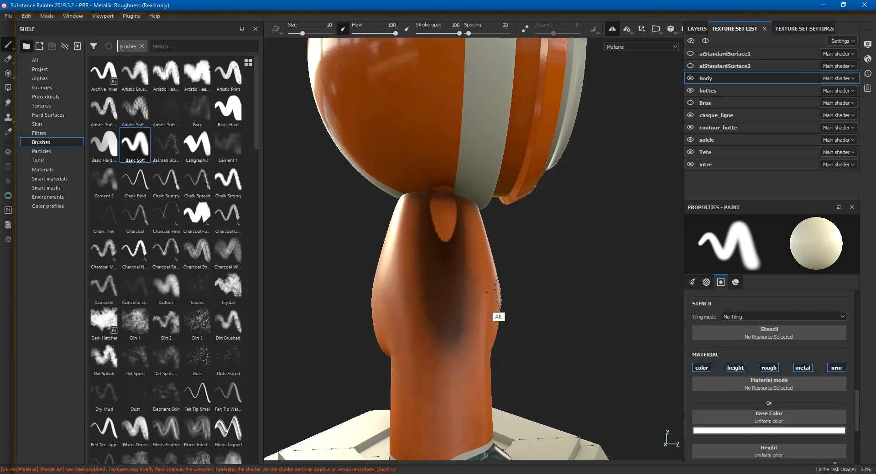
{"action": "mouse_move", "coordinate": [502, 307]}
{"action": "right_mouse_down", "text": "alt"}
{"action": "mouse_move", "coordinate": [498, 217]}
{"action": "mouse_move", "coordinate": [517, 261]}
{"action": "mouse_move", "coordinate": [501, 306]}
{"action": "right_mouse_up", "text": "alt"}
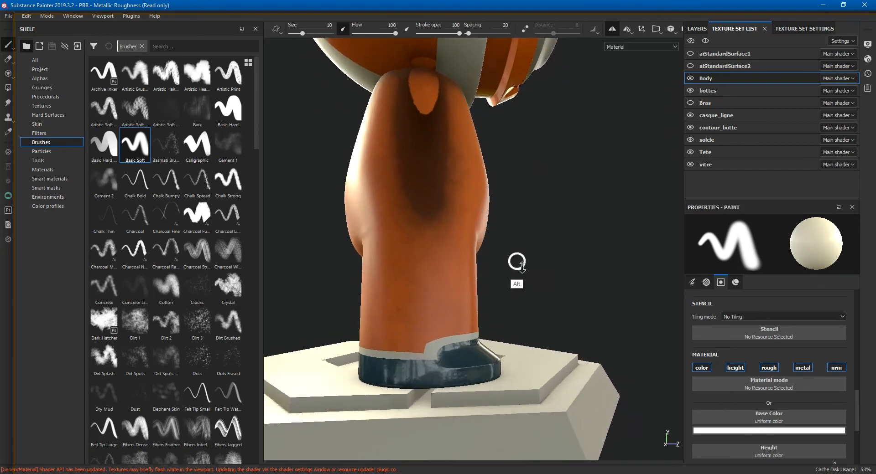
{"action": "right_click_drag", "start_coordinate": [496, 245], "coordinate": [547, 192], "text": "alt"}
- Add a new paint layer above the normal layer and name it dessin
{"action": "left_click", "coordinate": [697, 28]}
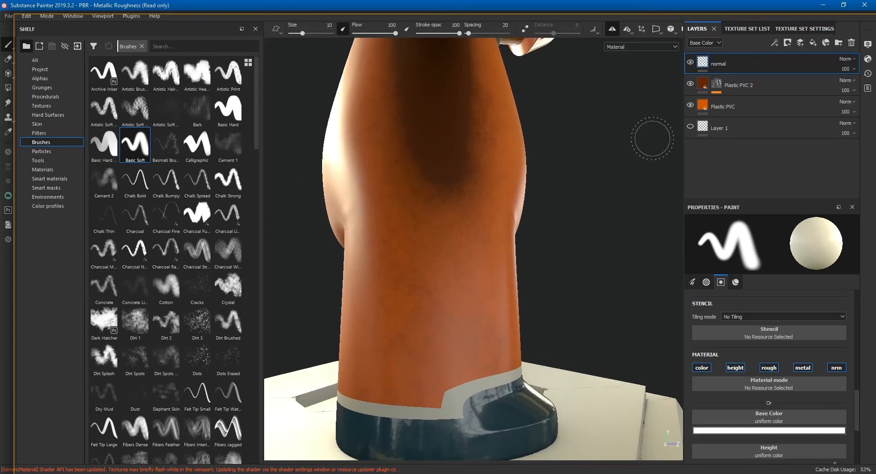
{"action": "mouse_move", "coordinate": [530, 281]}
{"action": "left_mouse_down", "text": "alt"}
{"action": "mouse_move", "coordinate": [519, 264]}
{"action": "mouse_move", "coordinate": [518, 281]}
{"action": "left_mouse_up", "text": "alt"}
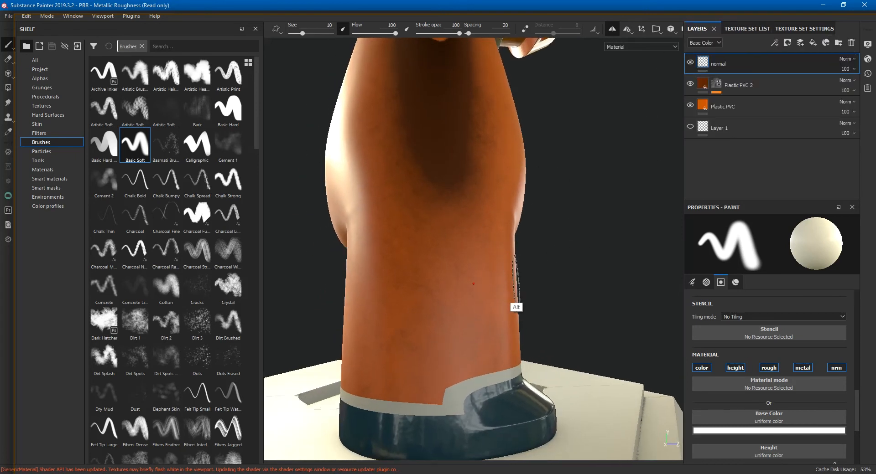
{"action": "left_click_drag", "start_coordinate": [547, 254], "coordinate": [549, 252], "text": "alt"}
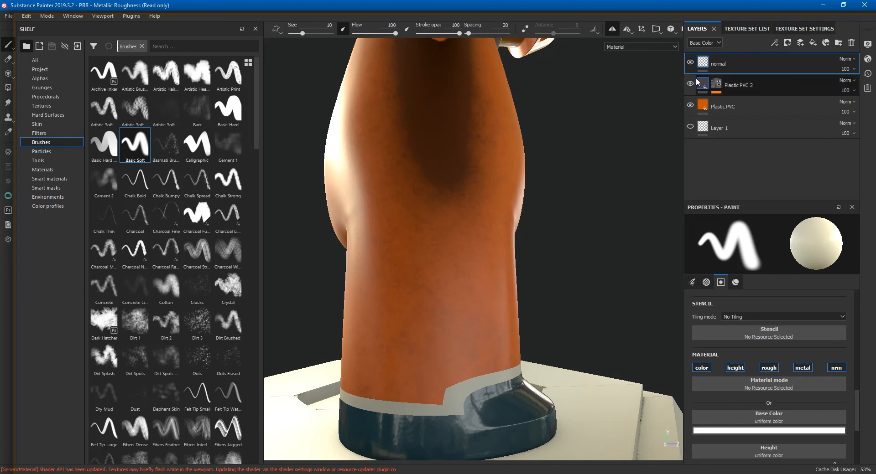
{"action": "left_click", "coordinate": [815, 46]}
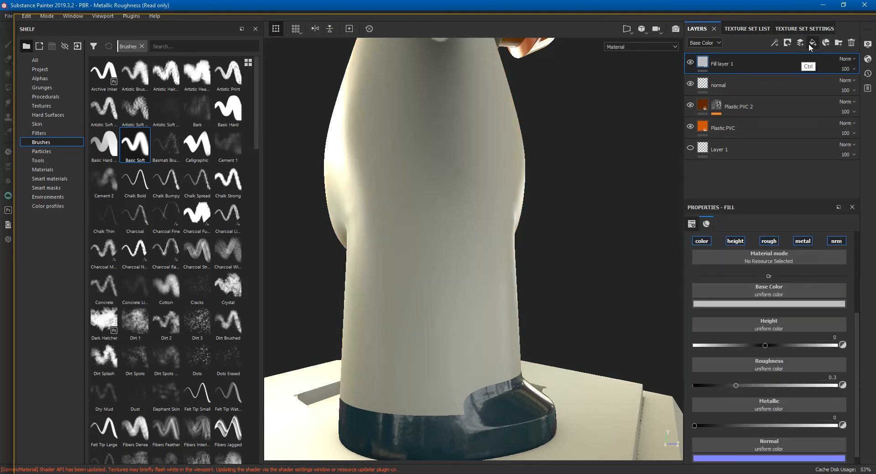
{"action": "key", "text": "ctrl+z"}
{"action": "left_click", "coordinate": [803, 43]}
{"action": "double_click", "coordinate": [725, 64]}
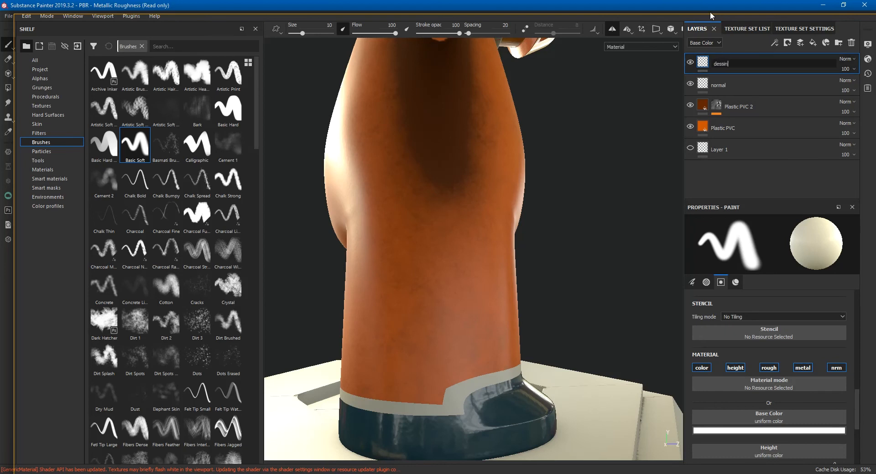
{"action": "key", "text": "Return"}
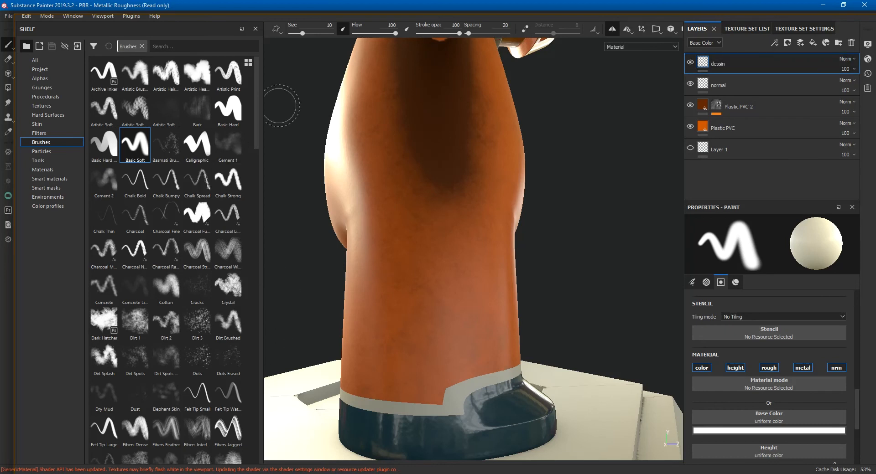
- Choose the Basic Hard brush and set its base color to black
{"action": "left_click", "coordinate": [233, 113]}
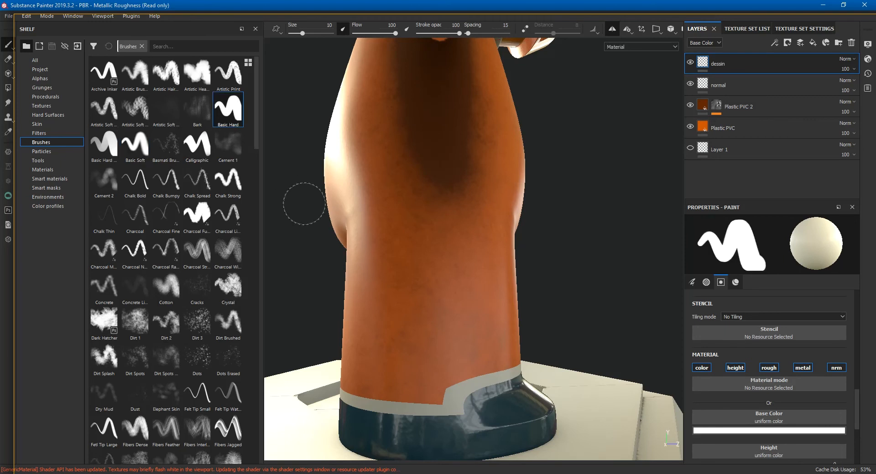
{"action": "left_click", "coordinate": [782, 431]}
{"action": "left_click_drag", "start_coordinate": [793, 357], "coordinate": [732, 420]}
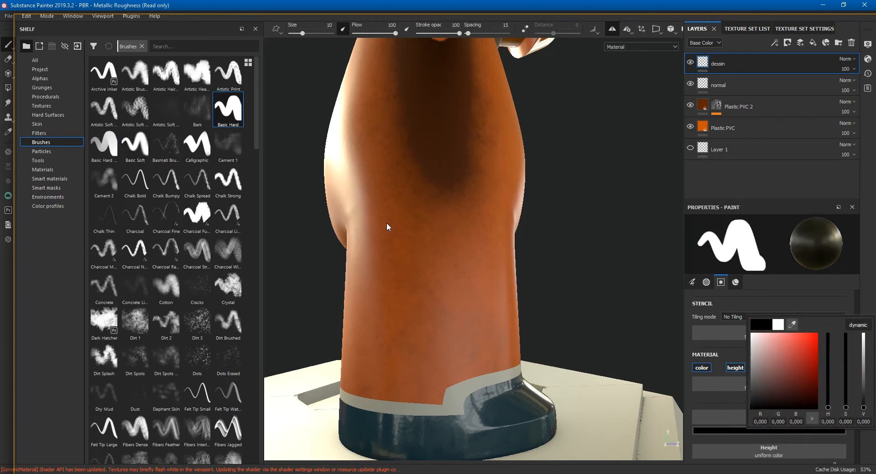
{"action": "left_click", "coordinate": [425, 242]}
{"action": "key", "text": "ctrl+z"}
- Reduce the brush size to 0.53, testing the line thickness on the leg and undoing the test stroke
{"action": "right_click", "coordinate": [449, 215]}
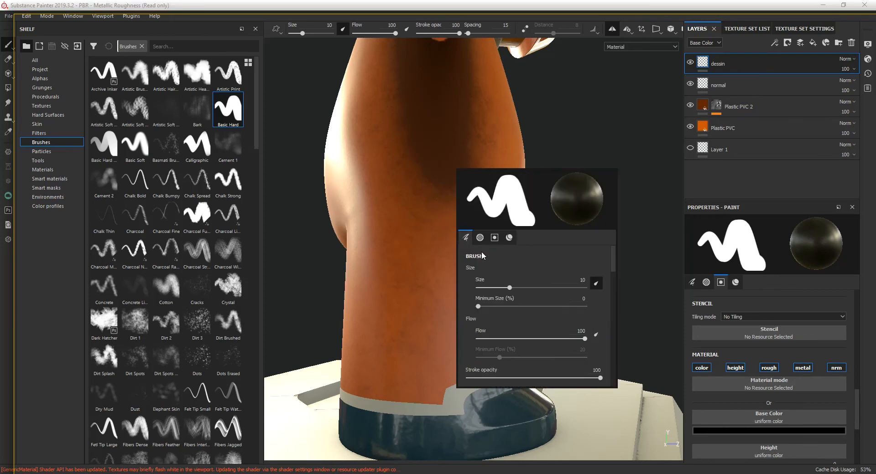
{"action": "left_click_drag", "start_coordinate": [491, 288], "coordinate": [477, 288]}
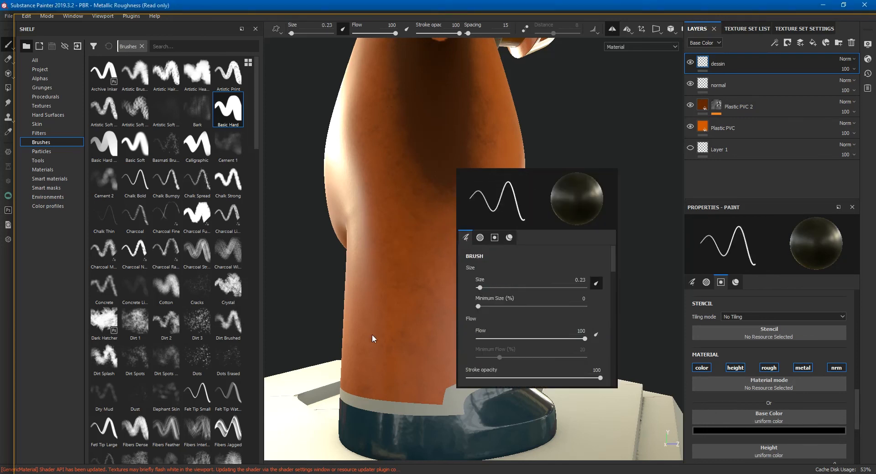
{"action": "key", "text": "ctrl+z"}
{"action": "right_click", "coordinate": [453, 257]}
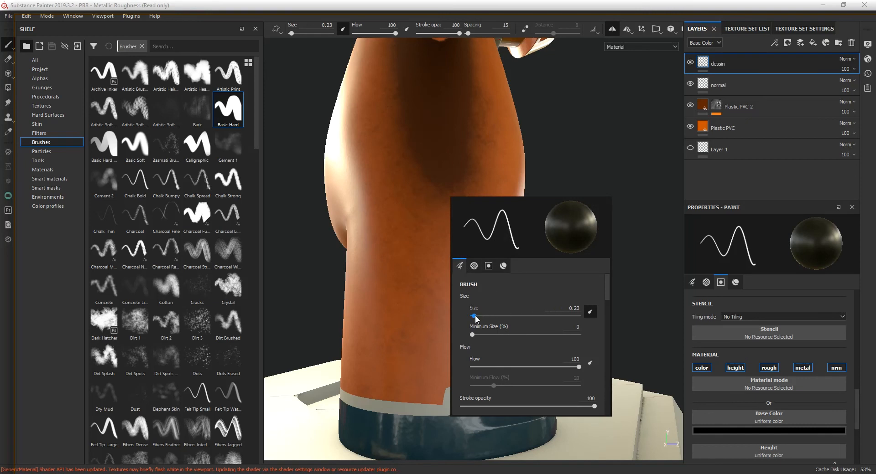
{"action": "left_click_drag", "start_coordinate": [476, 318], "coordinate": [477, 318]}
{"action": "left_click_drag", "start_coordinate": [403, 203], "coordinate": [416, 367]}
{"action": "key", "text": "ctrl+z"}
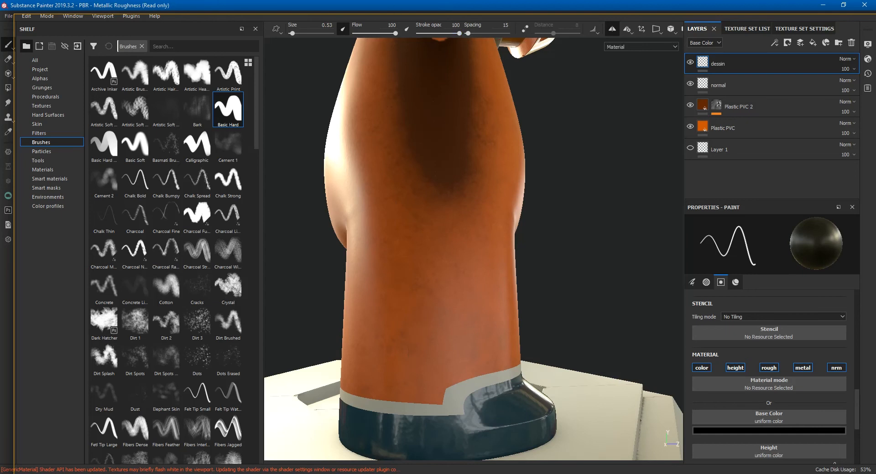
- Turn on Lazy Mouse and try black lines up the side of the leg from the boot, undoing the strokes
{"action": "left_click", "coordinate": [525, 28]}
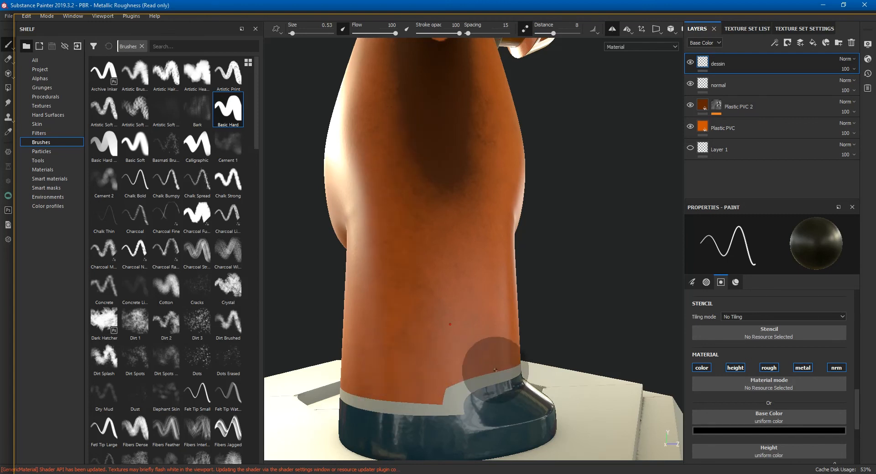
{"action": "mouse_move", "coordinate": [489, 362]}
{"action": "left_mouse_down"}
{"action": "mouse_move", "coordinate": [460, 121]}
{"action": "mouse_move", "coordinate": [451, 91]}
{"action": "mouse_move", "coordinate": [404, 91]}
{"action": "mouse_move", "coordinate": [376, 122]}
{"action": "mouse_move", "coordinate": [356, 276]}
{"action": "mouse_move", "coordinate": [367, 358]}
{"action": "mouse_move", "coordinate": [398, 431]}
{"action": "left_mouse_up"}
{"action": "mouse_move", "coordinate": [596, 319]}
{"action": "left_mouse_down", "text": "alt"}
{"action": "mouse_move", "coordinate": [489, 299]}
{"action": "mouse_move", "coordinate": [568, 304]}
{"action": "left_mouse_up", "text": "alt"}
{"action": "mouse_move", "coordinate": [568, 304]}
{"action": "right_mouse_down", "text": "alt"}
{"action": "mouse_move", "coordinate": [401, 205]}
{"action": "mouse_move", "coordinate": [304, 172]}
{"action": "right_mouse_up", "text": "alt"}
{"action": "left_click_drag", "start_coordinate": [356, 198], "coordinate": [399, 202], "text": "alt"}
{"action": "right_click_drag", "start_coordinate": [420, 227], "coordinate": [579, 432], "text": "alt"}
{"action": "left_click_drag", "start_coordinate": [573, 344], "coordinate": [576, 338], "text": "alt"}
{"action": "key", "text": "ctrl+z"}
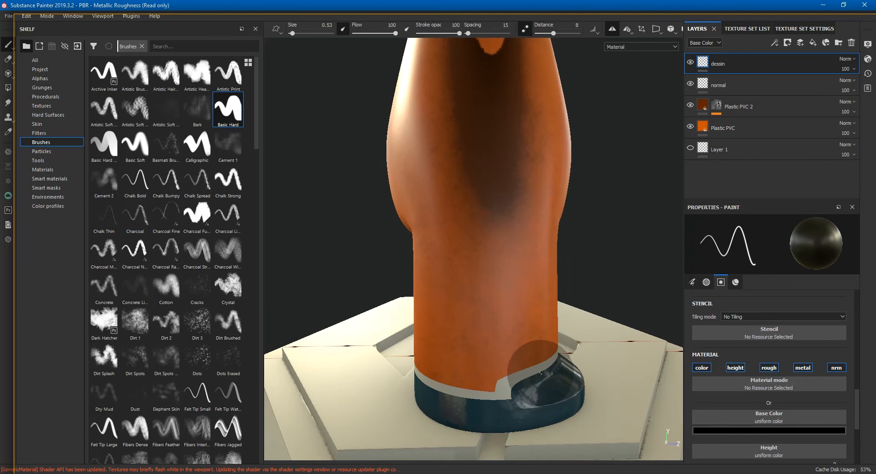
{"action": "left_click_drag", "start_coordinate": [540, 358], "coordinate": [537, 331]}
{"action": "left_click_drag", "start_coordinate": [534, 297], "coordinate": [519, 163]}
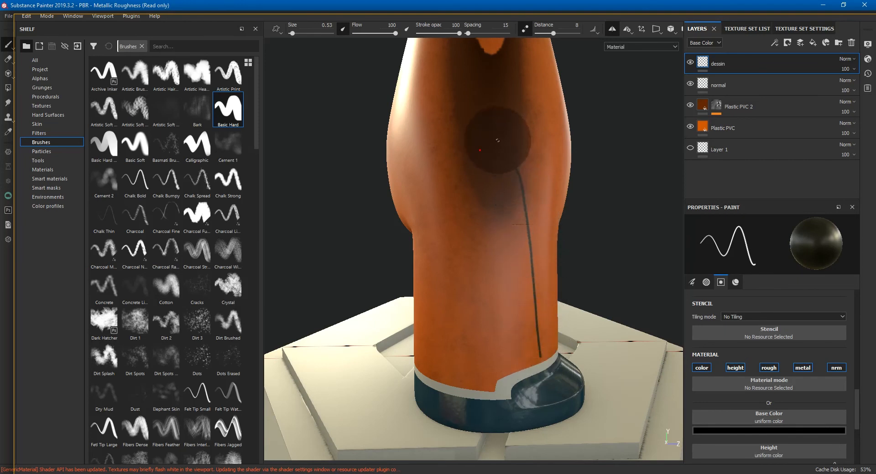
{"action": "key", "text": "ctrl+z"}
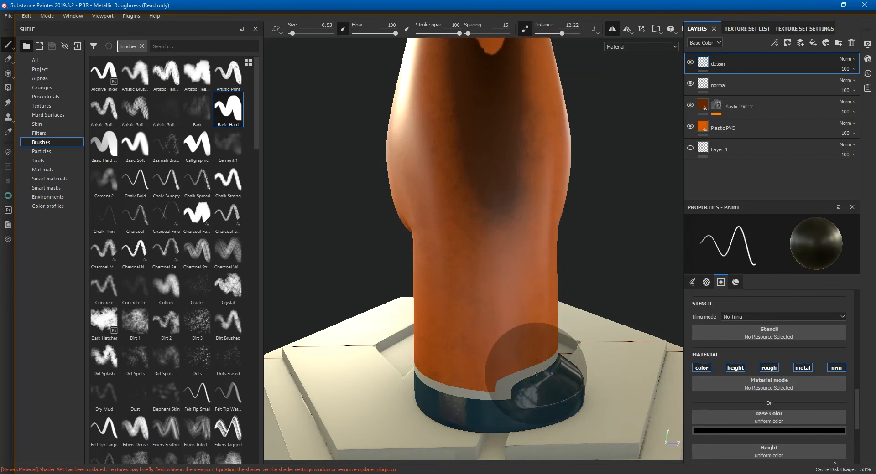
- Set the Lazy Mouse distance to 12.22 and draw a black arched outline on the side of the leg, starting and ending near the boot
{"action": "mouse_move", "coordinate": [530, 371]}
{"action": "left_mouse_down"}
{"action": "mouse_move", "coordinate": [525, 108]}
{"action": "mouse_move", "coordinate": [518, 91]}
{"action": "mouse_move", "coordinate": [445, 96]}
{"action": "mouse_move", "coordinate": [427, 128]}
{"action": "mouse_move", "coordinate": [462, 382]}
{"action": "left_mouse_up"}
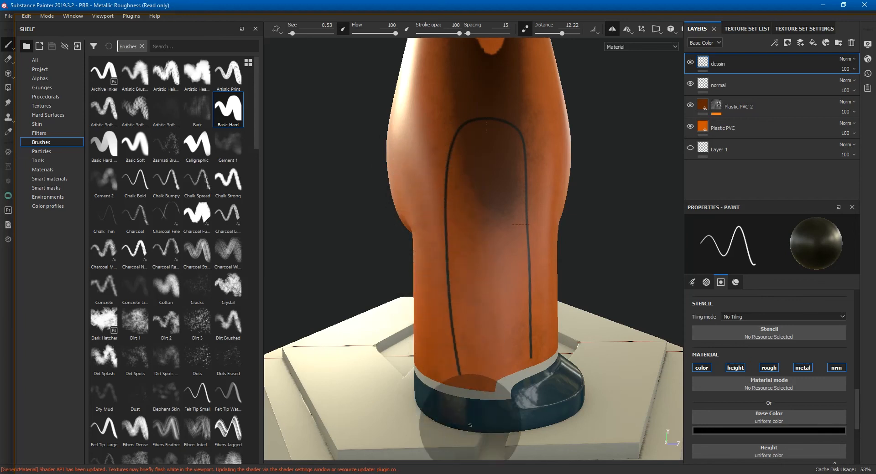
{"action": "key", "text": "ctrl+z"}
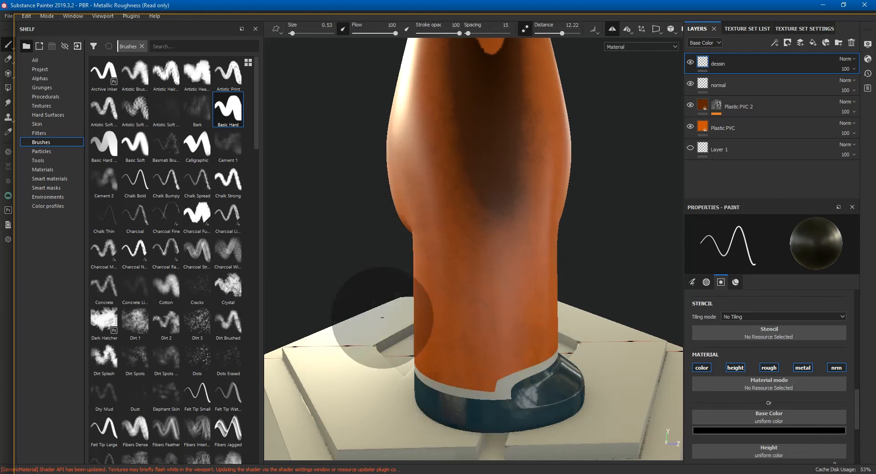
{"action": "left_click_drag", "start_coordinate": [540, 369], "coordinate": [529, 299]}
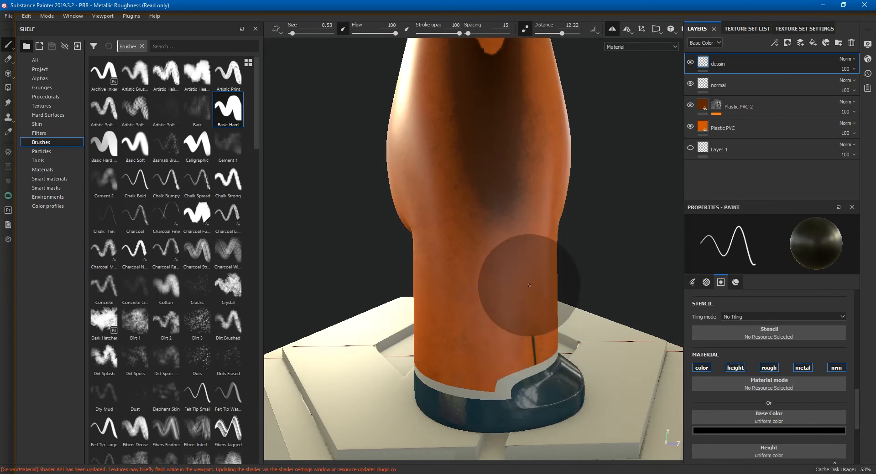
{"action": "mouse_move", "coordinate": [525, 246]}
{"action": "left_mouse_down"}
{"action": "mouse_move", "coordinate": [507, 109]}
{"action": "mouse_move", "coordinate": [454, 111]}
{"action": "mouse_move", "coordinate": [412, 154]}
{"action": "mouse_move", "coordinate": [452, 184]}
{"action": "mouse_move", "coordinate": [445, 294]}
{"action": "mouse_move", "coordinate": [450, 382]}
{"action": "mouse_move", "coordinate": [465, 429]}
{"action": "left_mouse_up"}
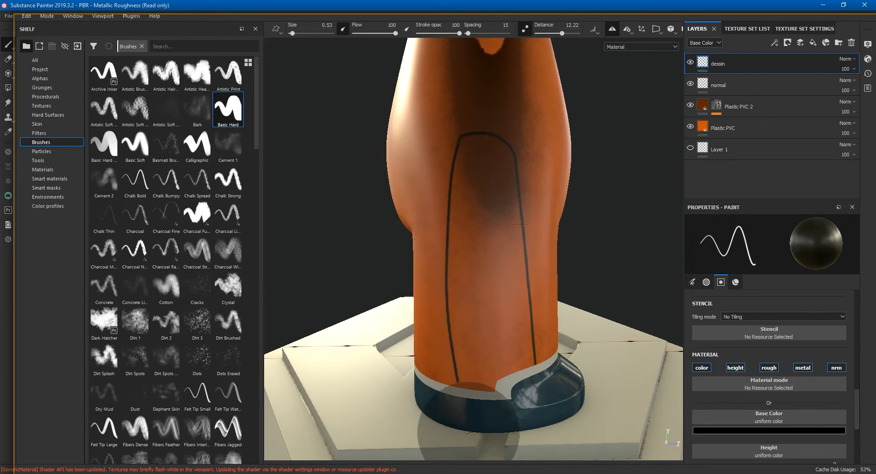
{"action": "left_click_drag", "start_coordinate": [512, 290], "coordinate": [612, 238], "text": "alt"}
{"action": "left_click_drag", "start_coordinate": [532, 233], "coordinate": [479, 274], "text": "alt"}
- Select the normal layer and turn off the color, rough, metal and nrm channels so the brush paints height only
{"action": "left_click", "coordinate": [718, 85]}
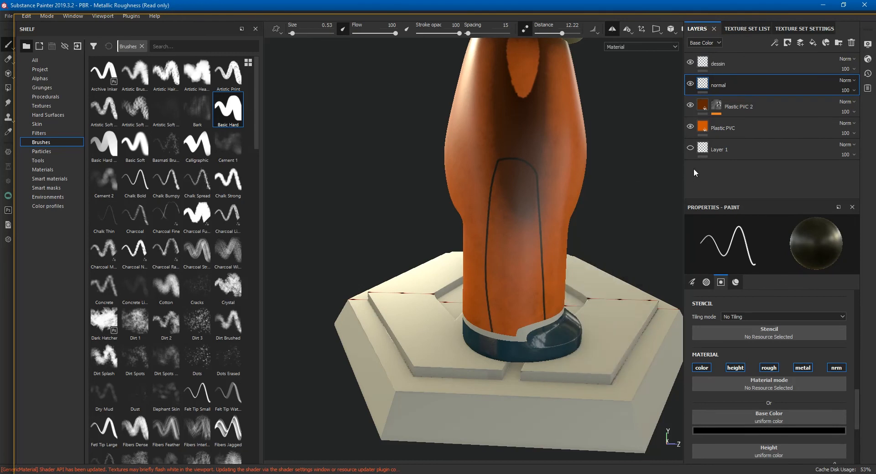
{"action": "mouse_move", "coordinate": [518, 205]}
{"action": "right_mouse_down", "text": "alt"}
{"action": "mouse_move", "coordinate": [575, 280]}
{"action": "mouse_move", "coordinate": [565, 228]}
{"action": "mouse_move", "coordinate": [548, 246]}
{"action": "right_mouse_up", "text": "alt"}
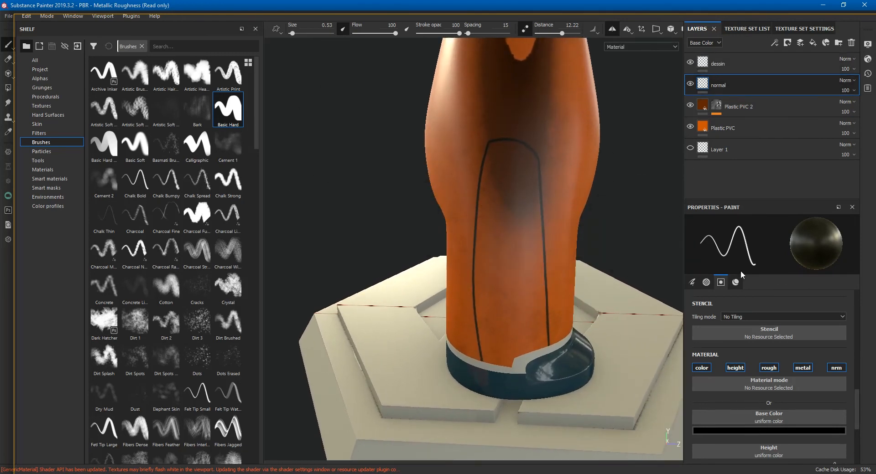
{"action": "left_click", "coordinate": [702, 368]}
{"action": "left_click", "coordinate": [770, 371]}
{"action": "left_click", "coordinate": [803, 369]}
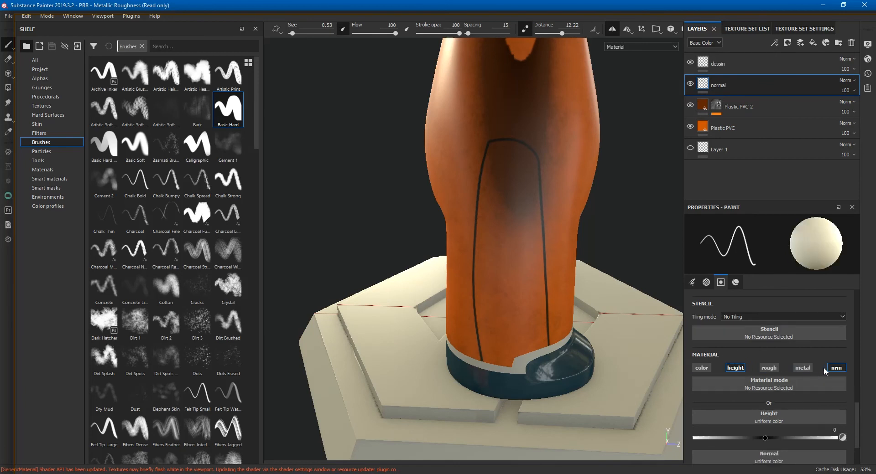
{"action": "left_click", "coordinate": [837, 369]}
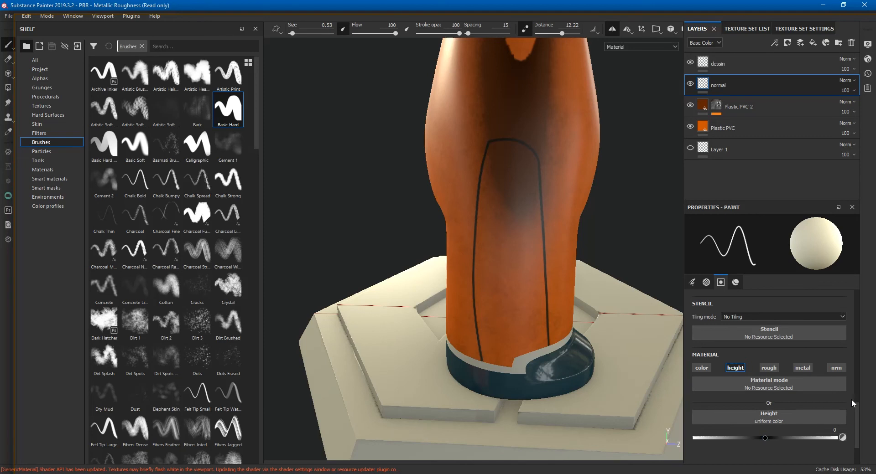
{"action": "left_click_drag", "start_coordinate": [858, 416], "coordinate": [855, 395]}
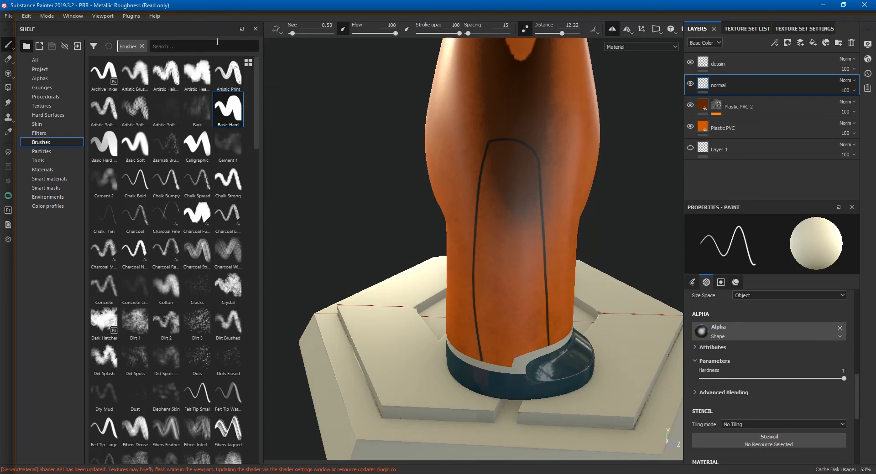
- Add lines shorts 2.jpg, lines.jpg, sub alpha.jpg and sub colo.jpg from the TEXTURES folder to the resources for import
{"action": "left_click", "coordinate": [256, 30]}
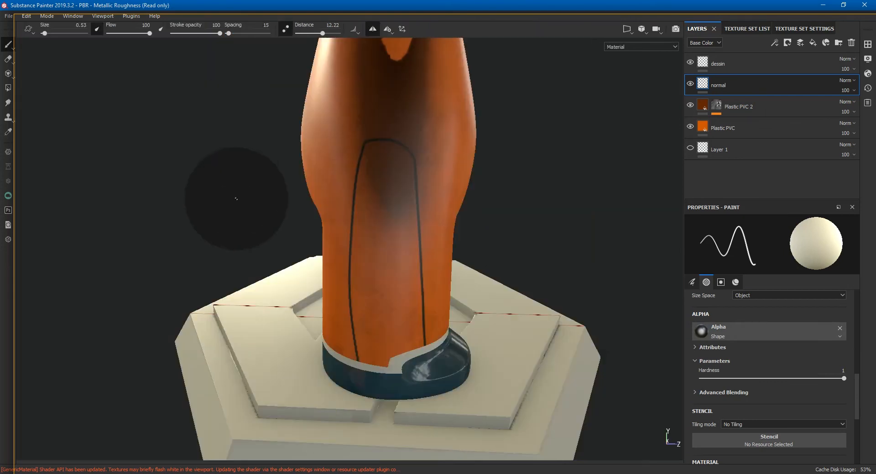
{"action": "right_click_drag", "start_coordinate": [311, 175], "coordinate": [152, 146], "text": "alt"}
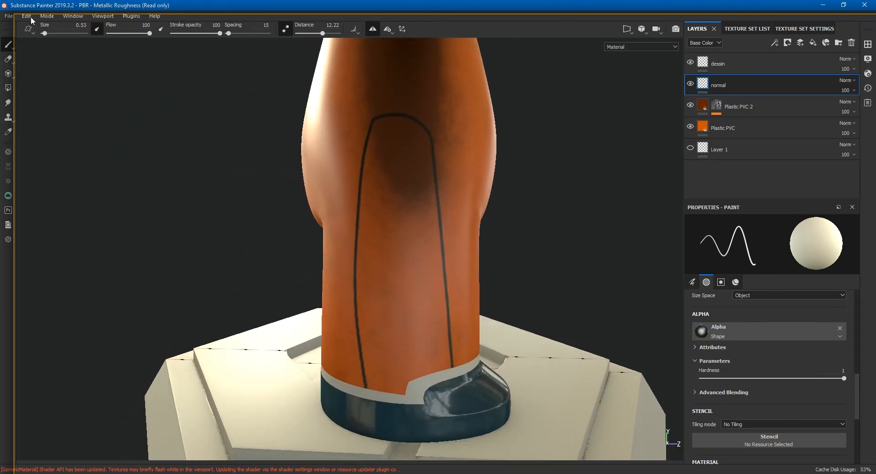
{"action": "left_click", "coordinate": [9, 16]}
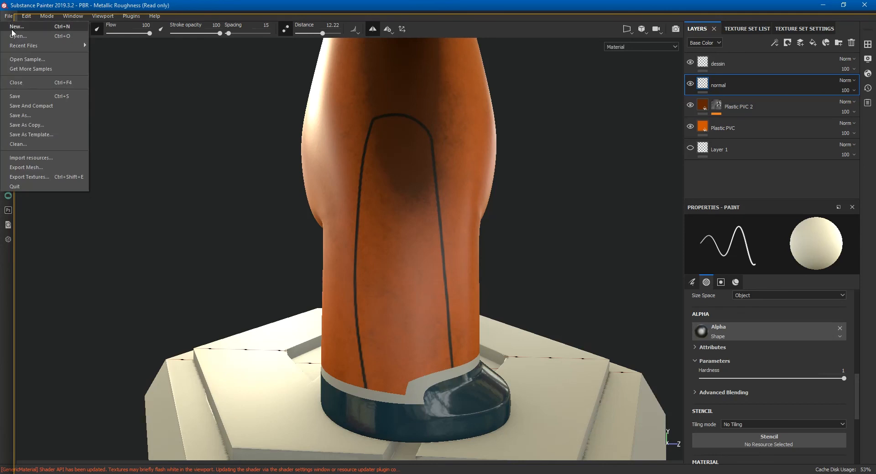
{"action": "left_click", "coordinate": [53, 158]}
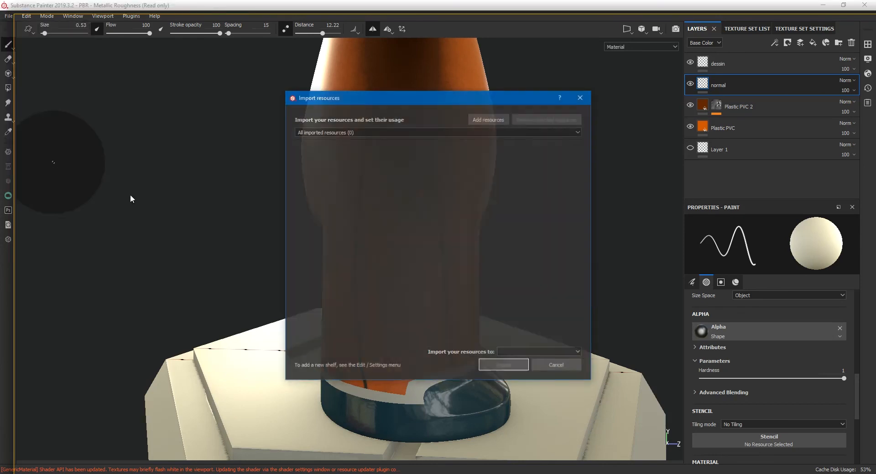
{"action": "left_click", "coordinate": [489, 118]}
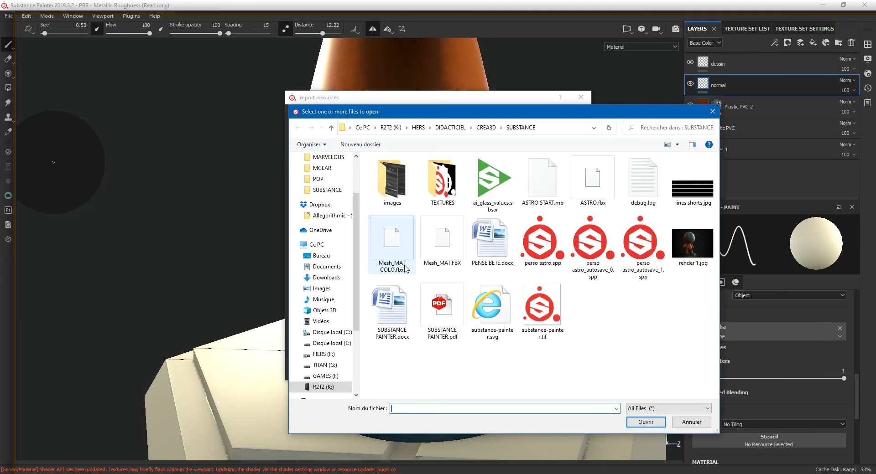
{"action": "double_click", "coordinate": [443, 194]}
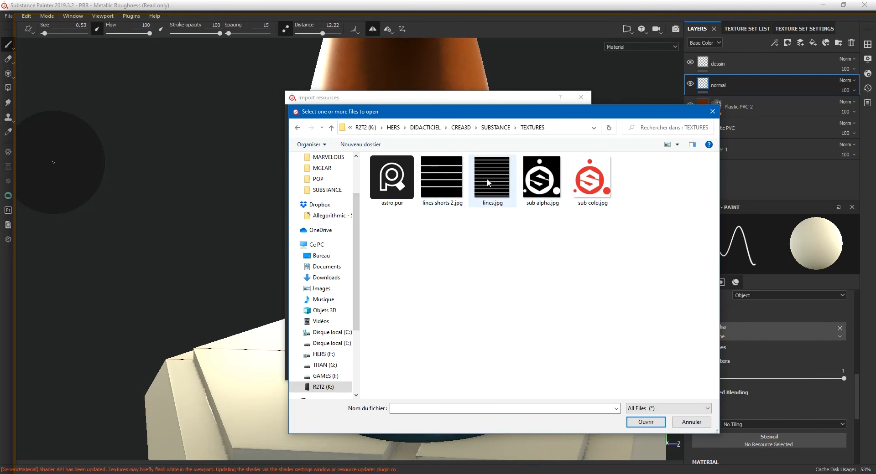
{"action": "left_click_drag", "start_coordinate": [384, 229], "coordinate": [549, 163]}
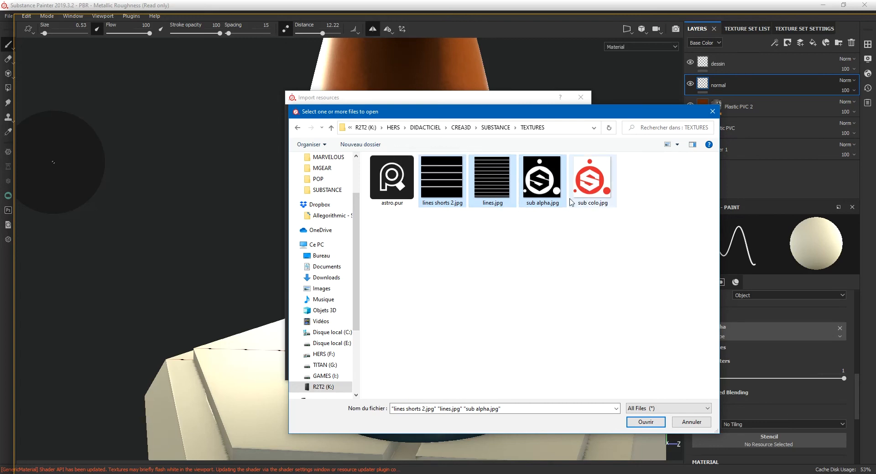
{"action": "left_click_drag", "start_coordinate": [441, 258], "coordinate": [647, 181]}
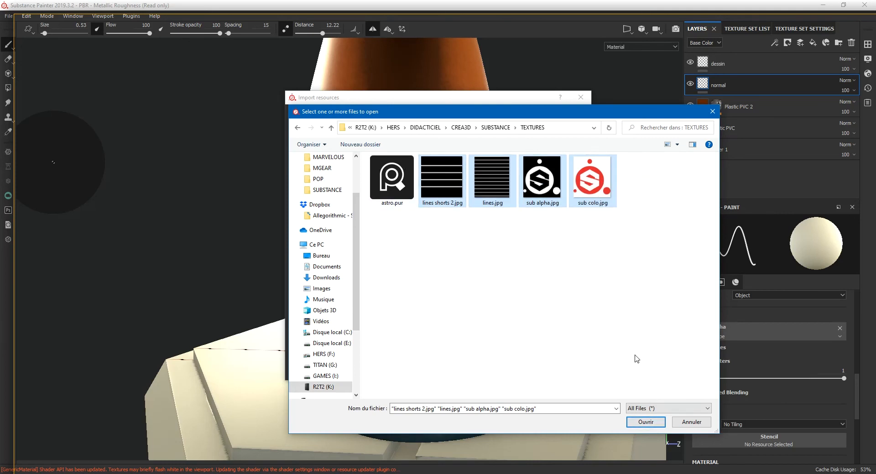
{"action": "left_click", "coordinate": [646, 422]}
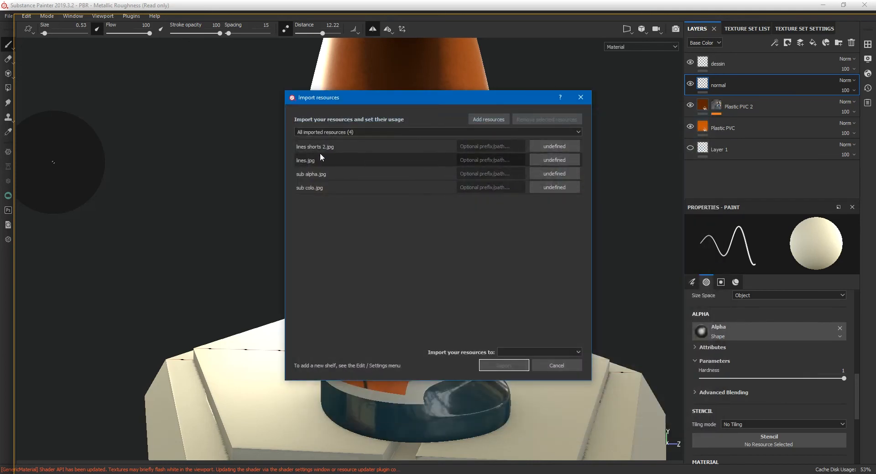
- Set the usage of lines shorts 2.jpg, lines.jpg and sub alpha.jpg to alpha
{"action": "left_click", "coordinate": [554, 146]}
{"action": "left_click", "coordinate": [571, 151]}
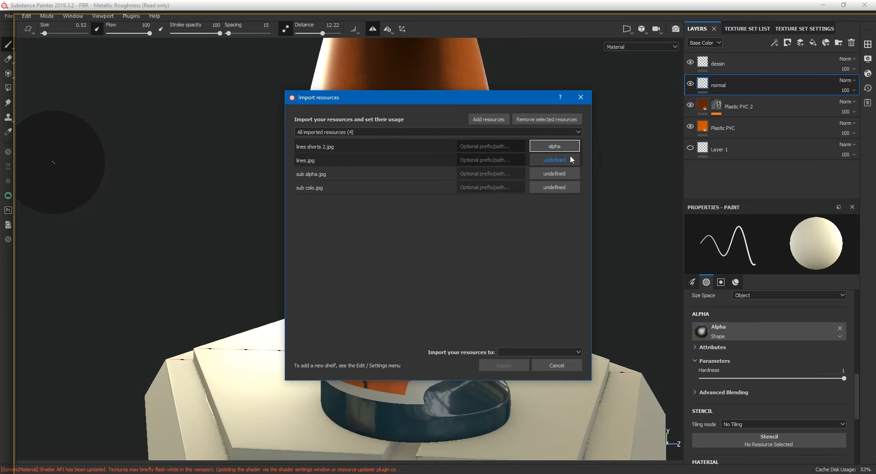
{"action": "left_click", "coordinate": [567, 158]}
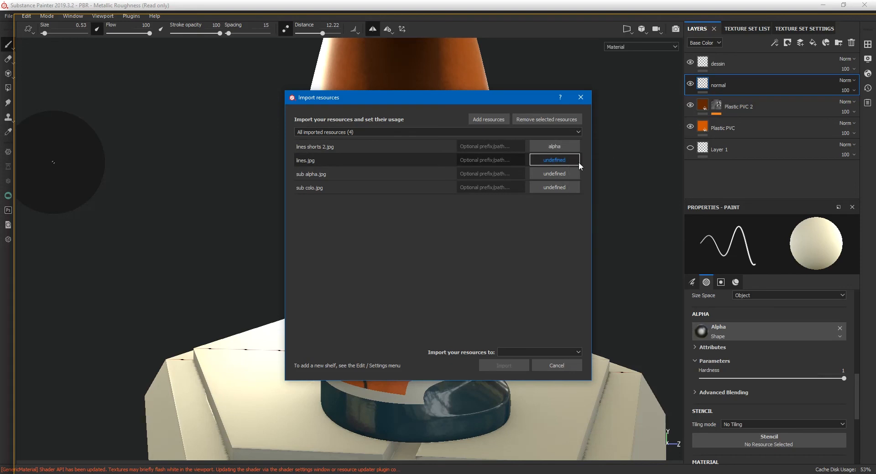
{"action": "left_click", "coordinate": [557, 173]}
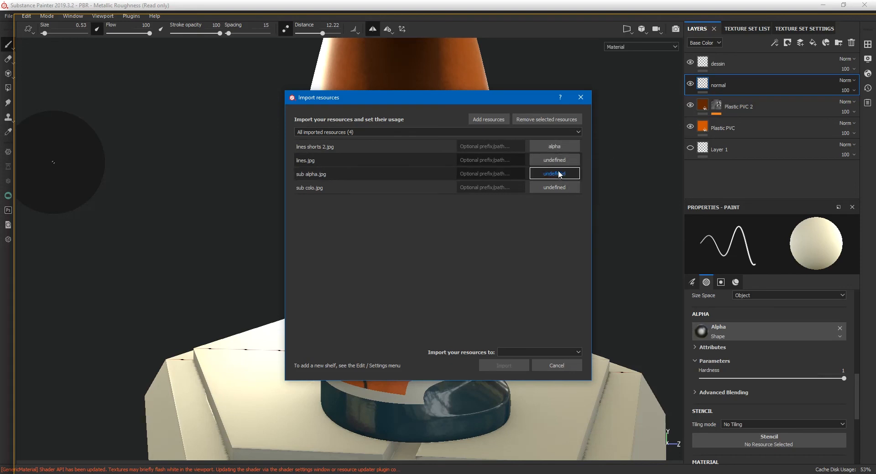
{"action": "left_click", "coordinate": [564, 159]}
{"action": "left_click", "coordinate": [575, 165]}
{"action": "left_click", "coordinate": [566, 173]}
{"action": "left_click", "coordinate": [572, 174]}
{"action": "left_click", "coordinate": [583, 178]}
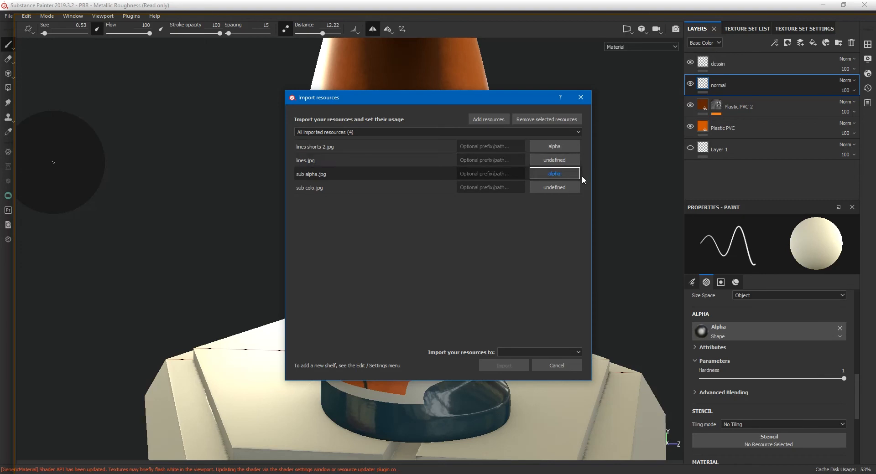
{"action": "left_click", "coordinate": [566, 162]}
{"action": "left_click", "coordinate": [578, 165]}
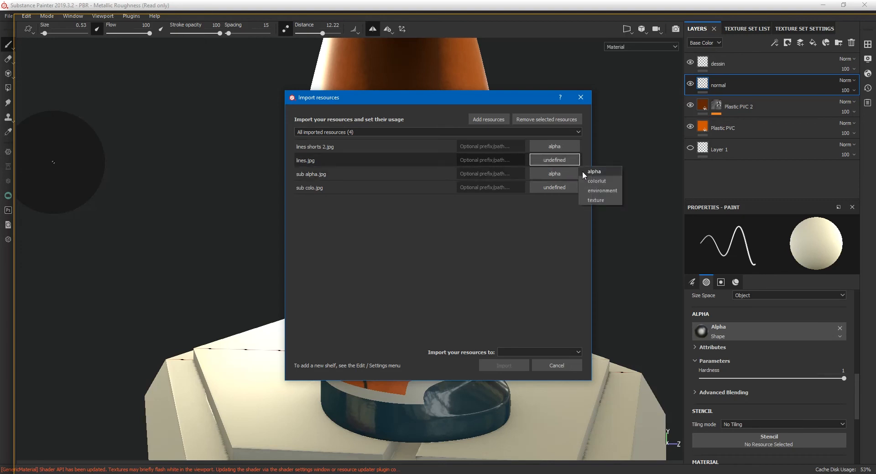
{"action": "left_click", "coordinate": [584, 172]}
- Set the usage of sub colo.jpg to texture and import all four resources into the project 'PBR - Metallic Roughness'
{"action": "left_click", "coordinate": [561, 187]}
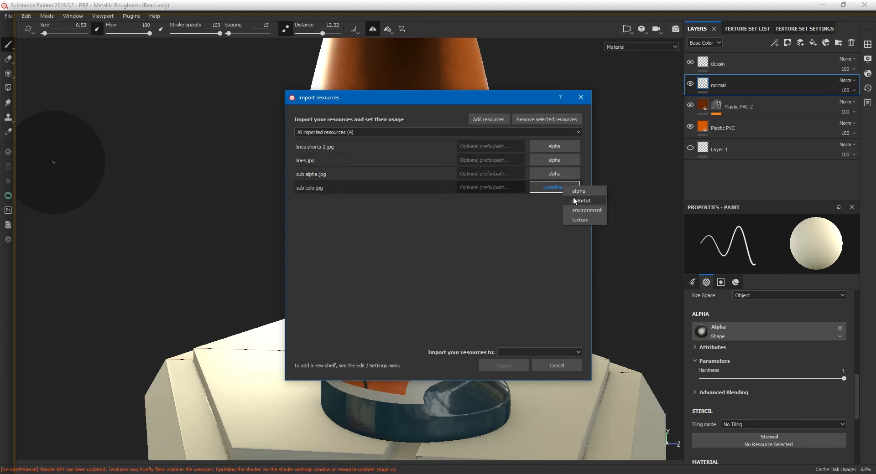
{"action": "left_click", "coordinate": [580, 219]}
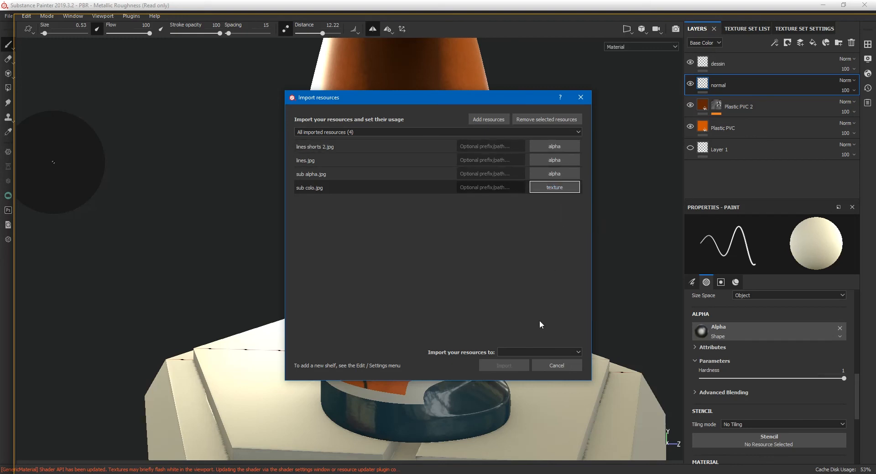
{"action": "left_click", "coordinate": [552, 353]}
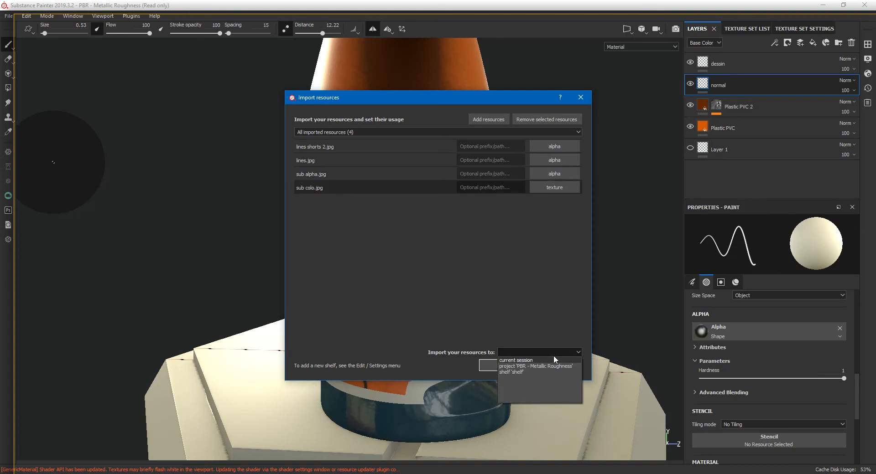
{"action": "left_click", "coordinate": [524, 367]}
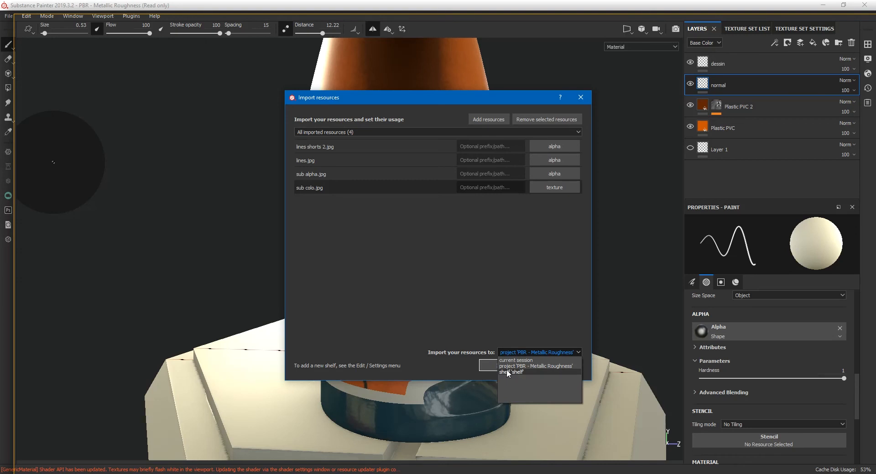
{"action": "left_click", "coordinate": [517, 365]}
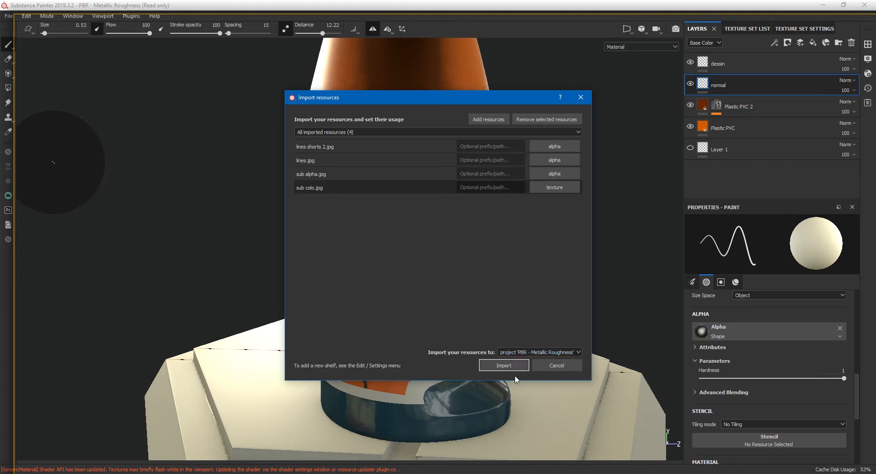
{"action": "left_click", "coordinate": [511, 366]}
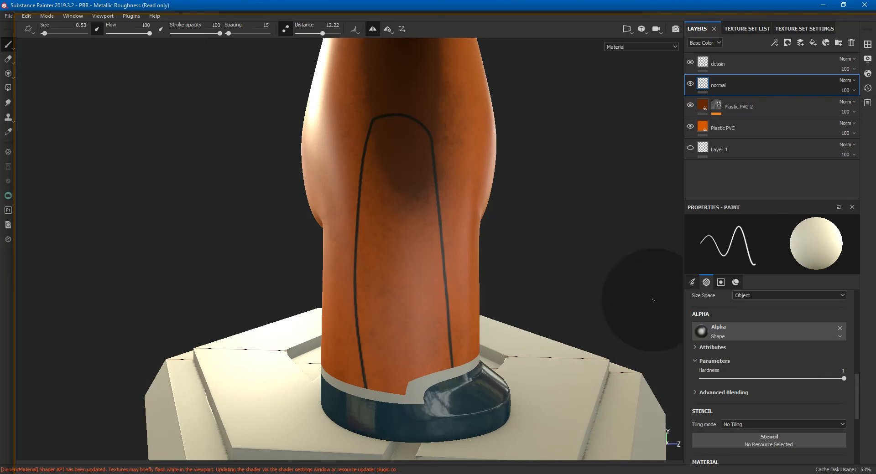
- Search the brush alphas for "lines" and assign the imported lines image as the brush alpha
{"action": "left_click_drag", "start_coordinate": [610, 277], "coordinate": [608, 260], "text": "alt"}
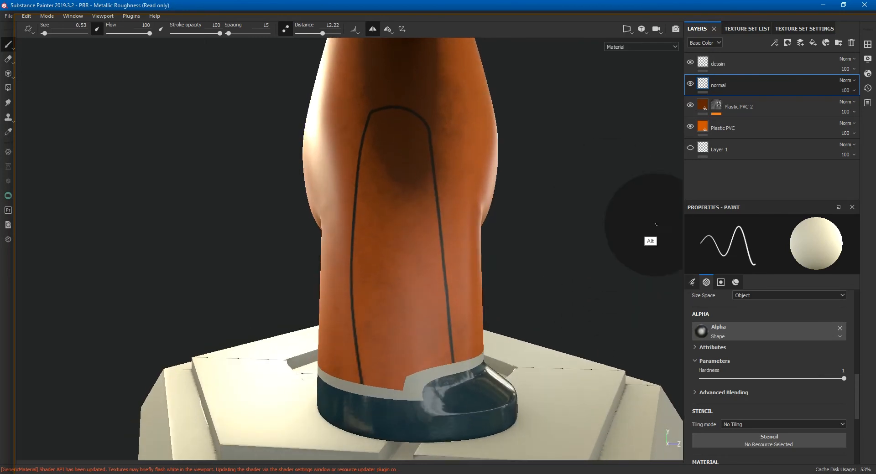
{"action": "left_click", "coordinate": [757, 335]}
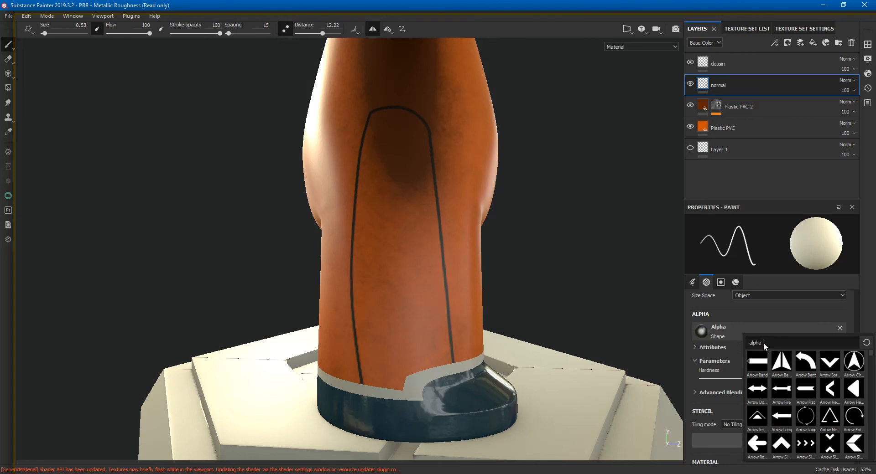
{"action": "key", "text": "BackSpace"}
{"action": "key", "text": "BackSpace"}
{"action": "key", "text": "BackSpace"}
{"action": "key", "text": "BackSpace"}
{"action": "key", "text": "BackSpace"}
{"action": "type", "text": "line"}
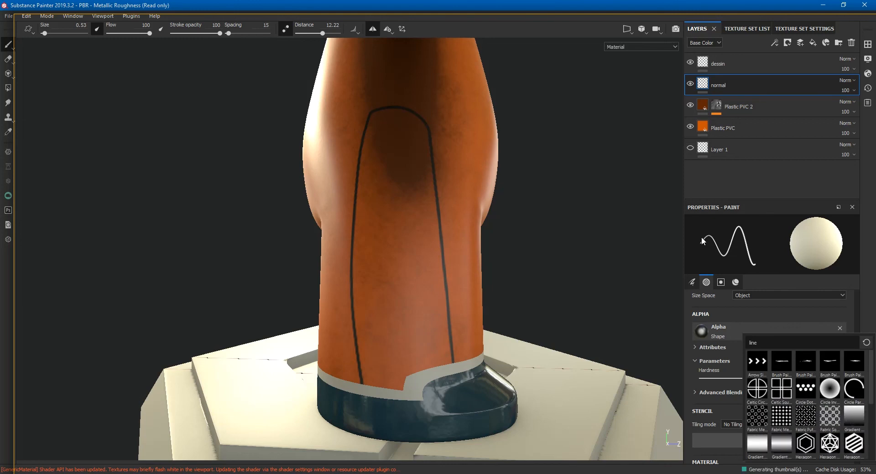
{"action": "type", "text": "s"}
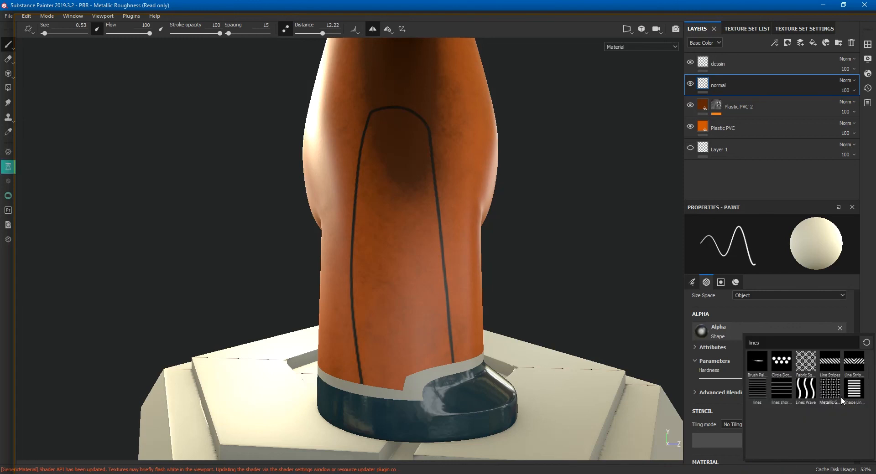
{"action": "left_click", "coordinate": [757, 390]}
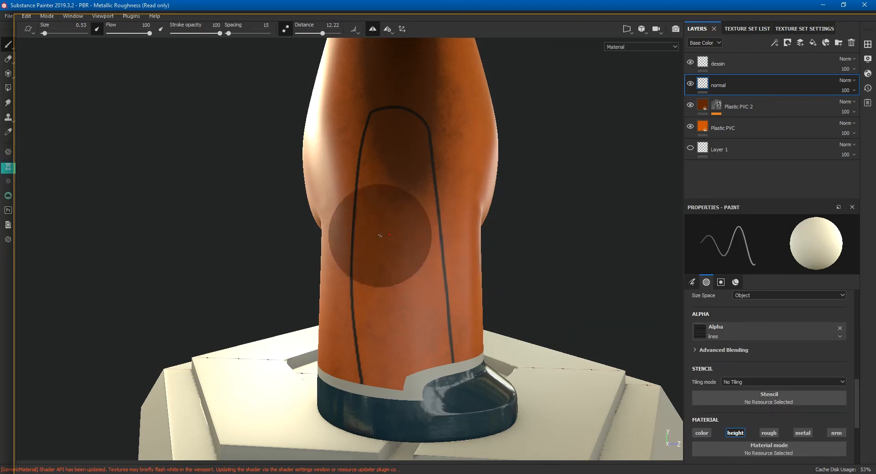
- Enlarge the brush to 46.57 with a height value of 0.2492, and save the project
{"action": "mouse_move", "coordinate": [406, 236]}
{"action": "right_mouse_down", "text": "ctrl"}
{"action": "mouse_move", "coordinate": [560, 241]}
{"action": "mouse_move", "coordinate": [520, 245]}
{"action": "right_mouse_up", "text": "ctrl"}
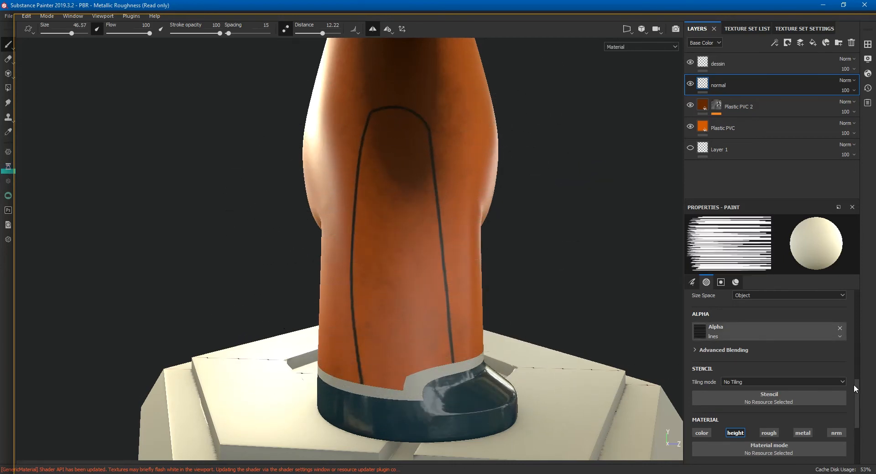
{"action": "left_click_drag", "start_coordinate": [855, 388], "coordinate": [853, 420]}
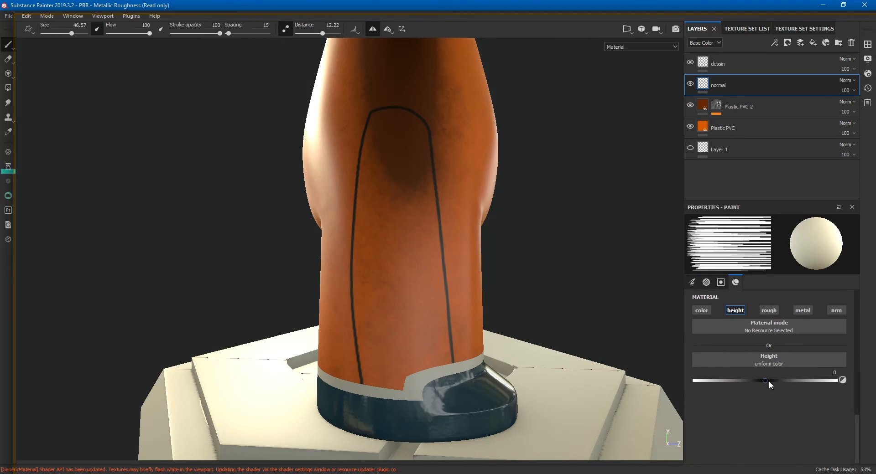
{"action": "left_click_drag", "start_coordinate": [768, 379], "coordinate": [784, 381]}
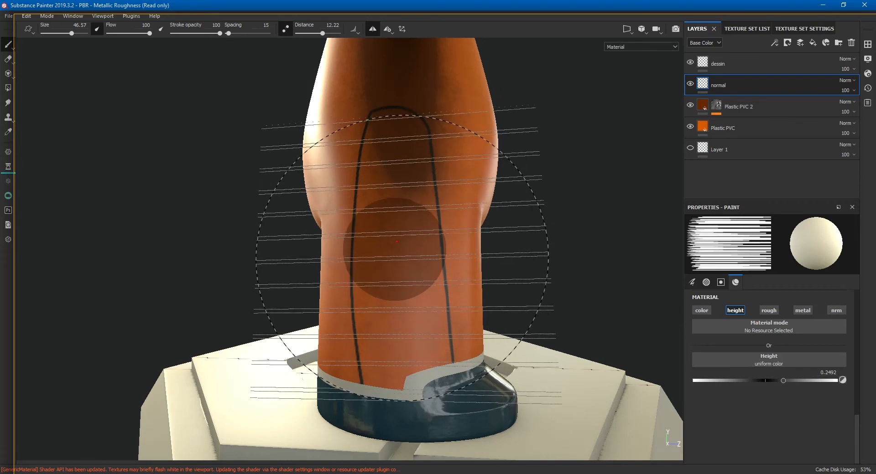
{"action": "key", "text": "ctrl+s"}
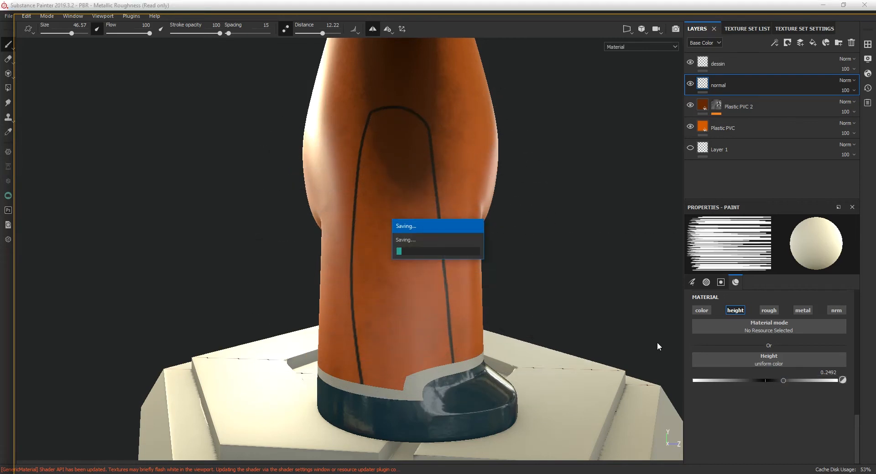
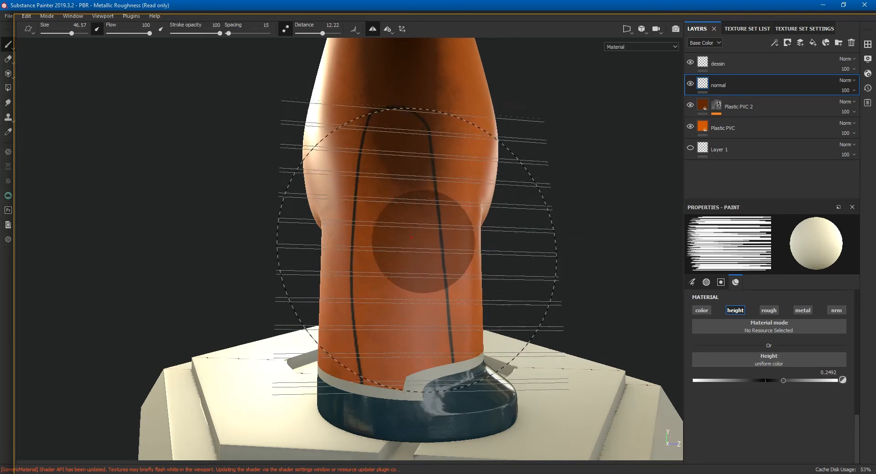
- Try stamping the lines alpha as raised height across the lower leg, inspect it from the side and undo it
{"action": "left_click", "coordinate": [398, 237]}
{"action": "mouse_move", "coordinate": [587, 254]}
{"action": "left_mouse_down", "text": "alt"}
{"action": "mouse_move", "coordinate": [626, 332]}
{"action": "mouse_move", "coordinate": [587, 322]}
{"action": "left_mouse_up", "text": "alt"}
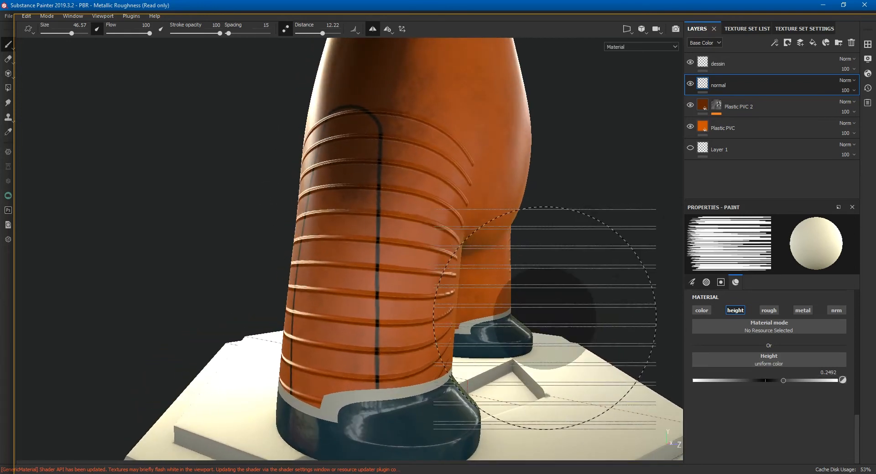
{"action": "key", "text": "ctrl+z"}
- Set the brush height to -0.2934 and test the lines as grooves on the lower leg, undoing the stamp
{"action": "left_click", "coordinate": [744, 380]}
{"action": "left_click_drag", "start_coordinate": [587, 333], "coordinate": [592, 308], "text": "alt"}
{"action": "left_click", "coordinate": [405, 269]}
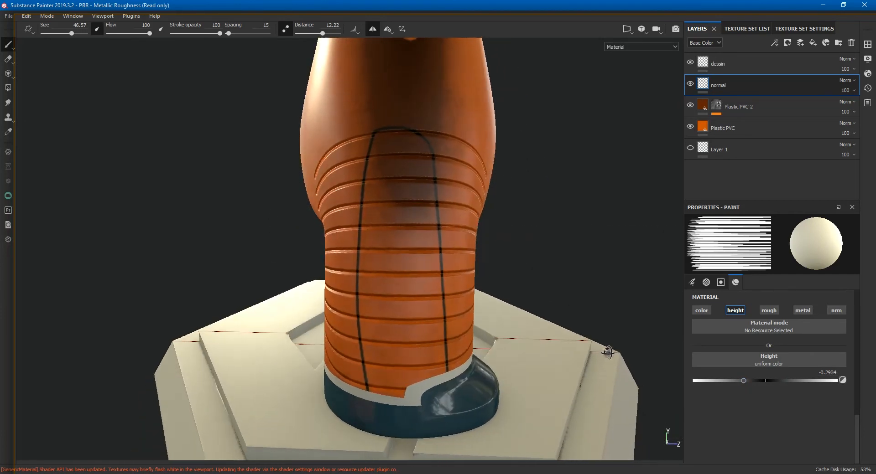
{"action": "key", "text": "ctrl+z"}
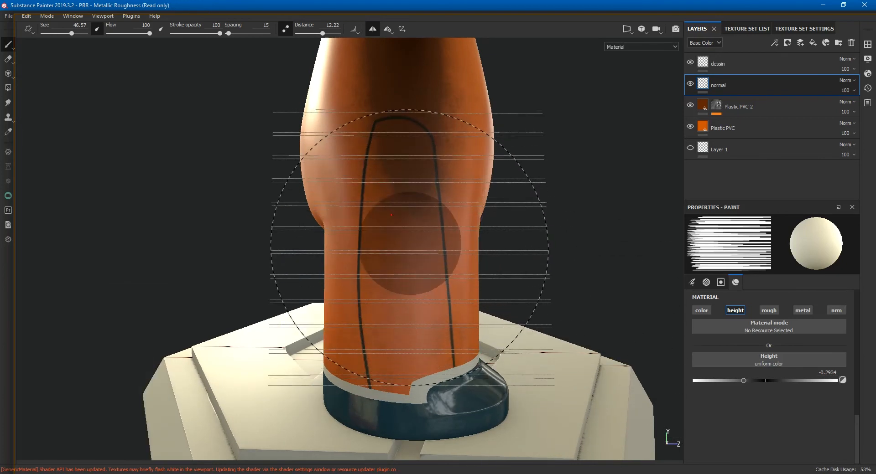
- Increase the brush size to 55.56 and stamp the engraved lines across the lower leg over the arched outline
{"action": "right_click", "coordinate": [449, 272]}
{"action": "left_click_drag", "start_coordinate": [502, 299], "coordinate": [505, 300]}
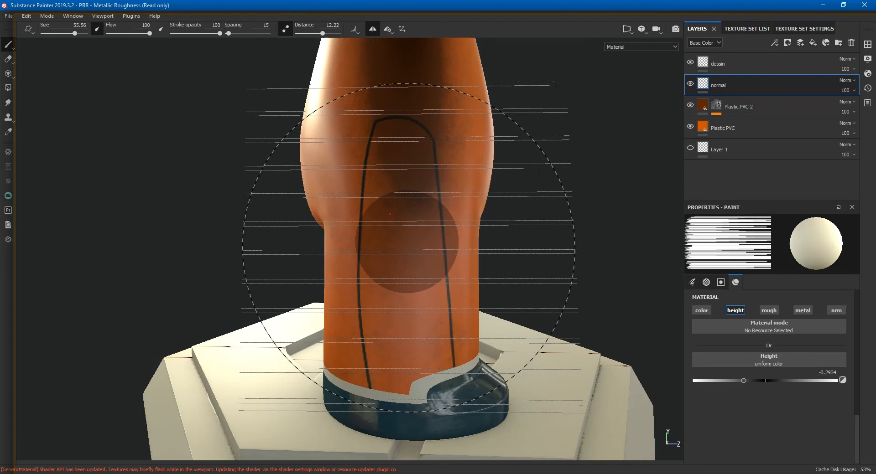
{"action": "left_click", "coordinate": [389, 215]}
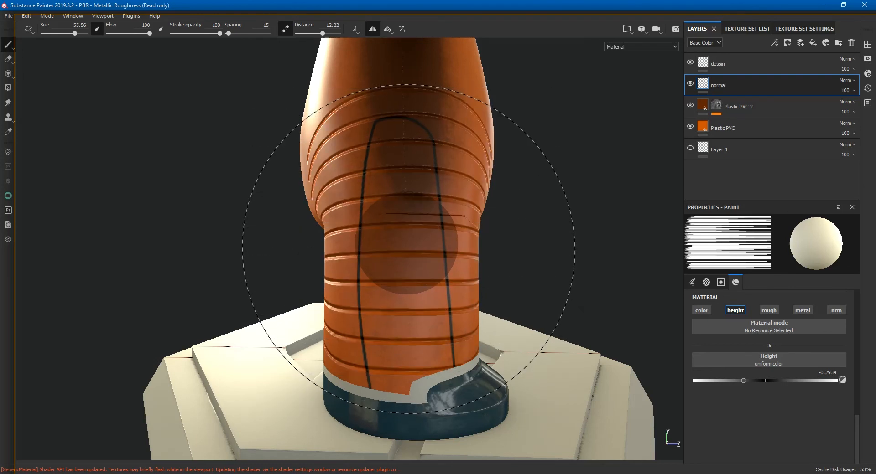
- Remove the lines alpha from the brush and switch to the Basic Hard brush
{"action": "mouse_move", "coordinate": [570, 233]}
{"action": "left_mouse_down", "text": "alt"}
{"action": "mouse_move", "coordinate": [556, 322]}
{"action": "mouse_move", "coordinate": [391, 299]}
{"action": "mouse_move", "coordinate": [574, 315]}
{"action": "mouse_move", "coordinate": [290, 289]}
{"action": "mouse_move", "coordinate": [524, 306]}
{"action": "mouse_move", "coordinate": [439, 264]}
{"action": "mouse_move", "coordinate": [577, 313]}
{"action": "left_mouse_up", "text": "alt"}
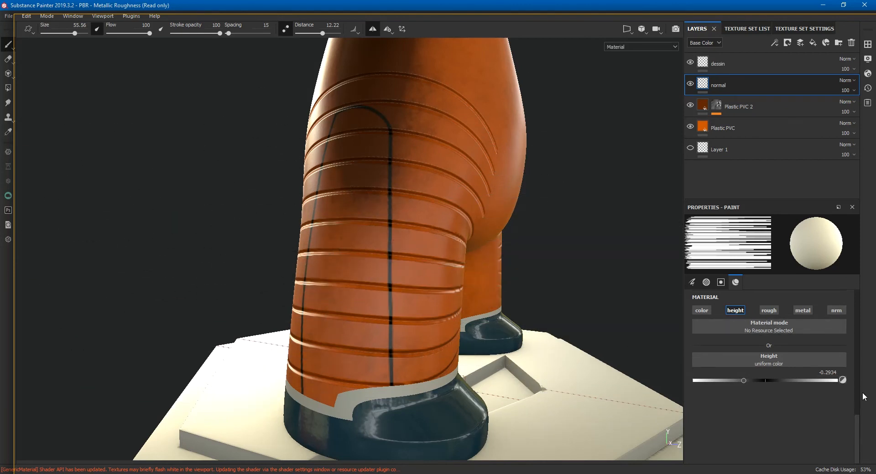
{"action": "scroll", "coordinate": [860, 394], "scroll_direction": "up", "scroll_amount": 5}
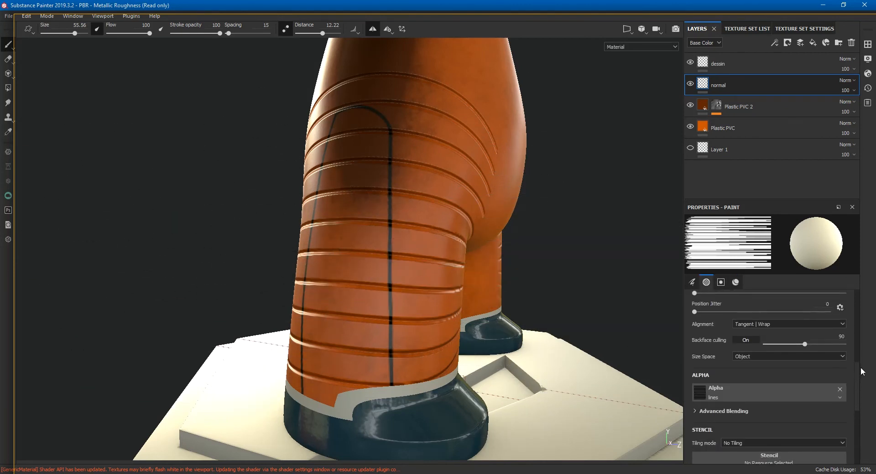
{"action": "scroll", "coordinate": [862, 371], "scroll_direction": "down", "scroll_amount": 1}
{"action": "left_click", "coordinate": [840, 368]}
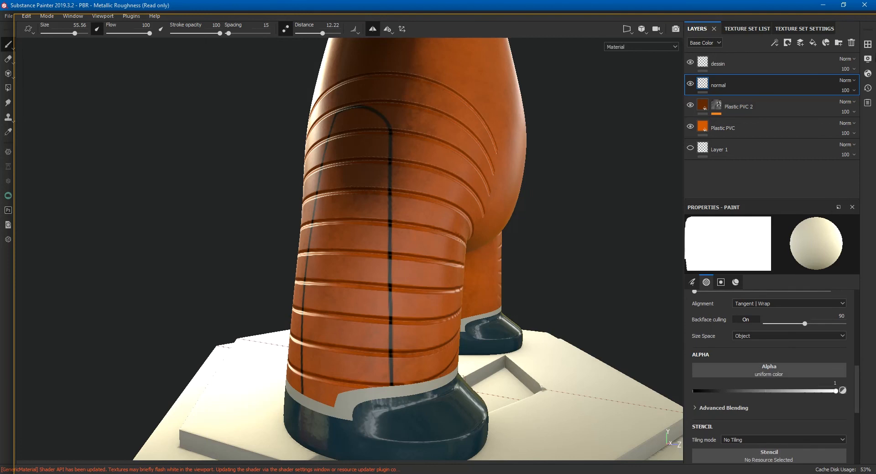
{"action": "left_click", "coordinate": [867, 45]}
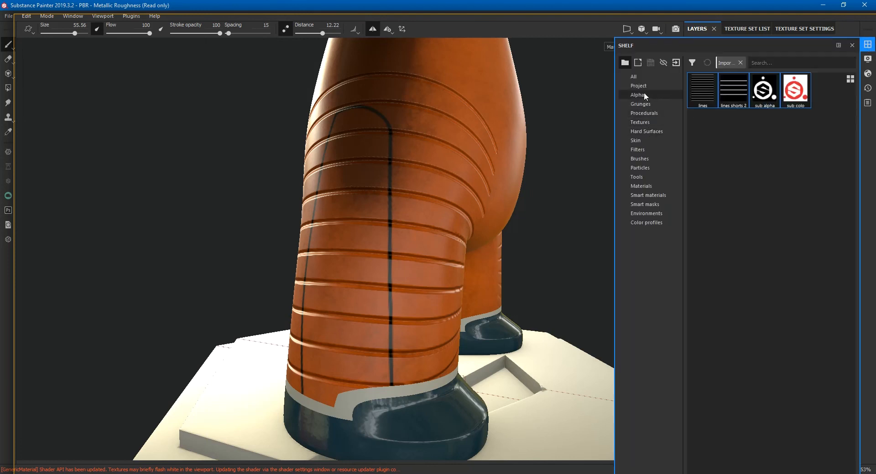
{"action": "left_click", "coordinate": [641, 158]}
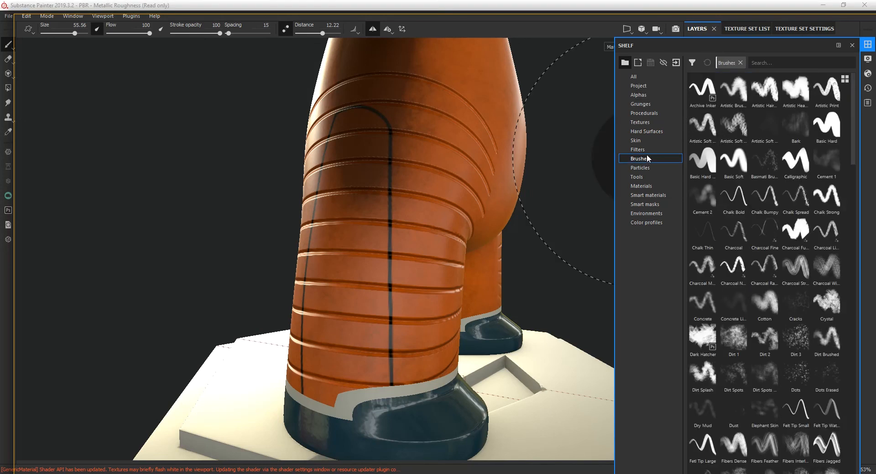
{"action": "left_click", "coordinate": [833, 132]}
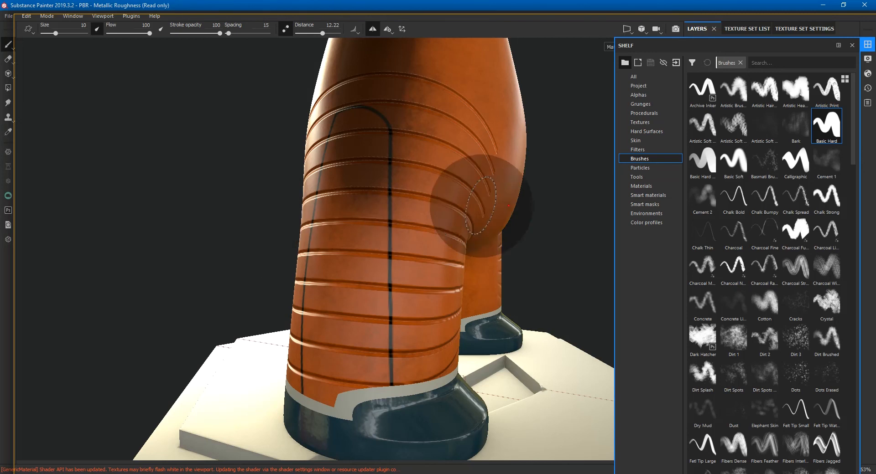
{"action": "left_click", "coordinate": [851, 45]}
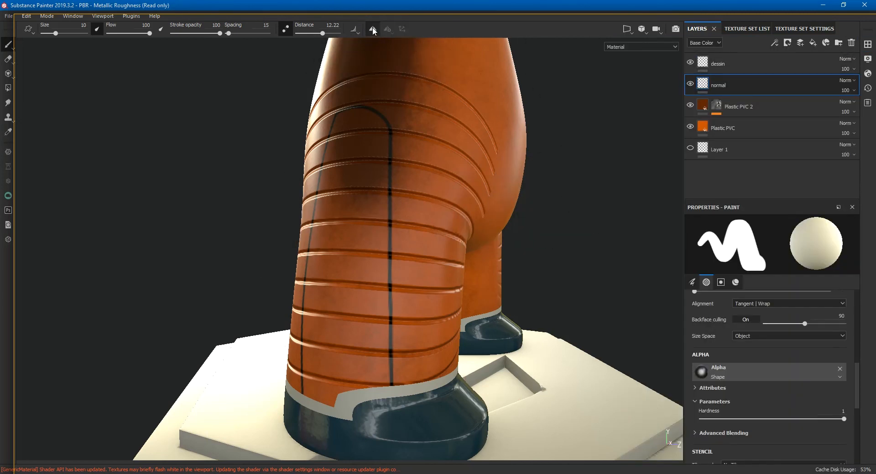
- Disable lazy mouse, set the brush height to 1 and try painting over the grooves on the side of the leg, undoing the stroke
{"action": "left_click", "coordinate": [286, 29]}
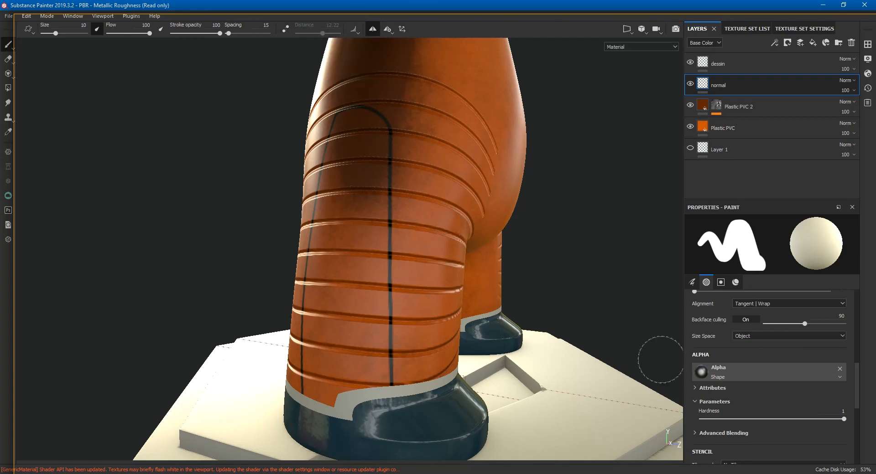
{"action": "left_click_drag", "start_coordinate": [856, 378], "coordinate": [855, 439]}
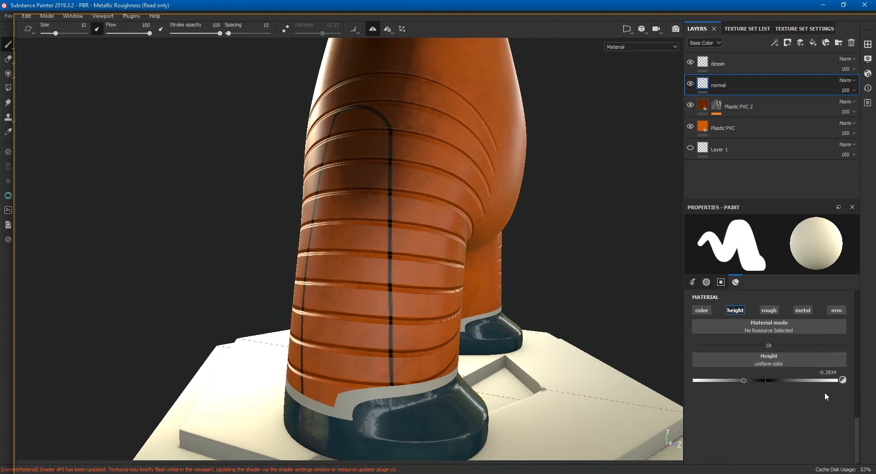
{"action": "left_click_drag", "start_coordinate": [745, 380], "coordinate": [874, 402]}
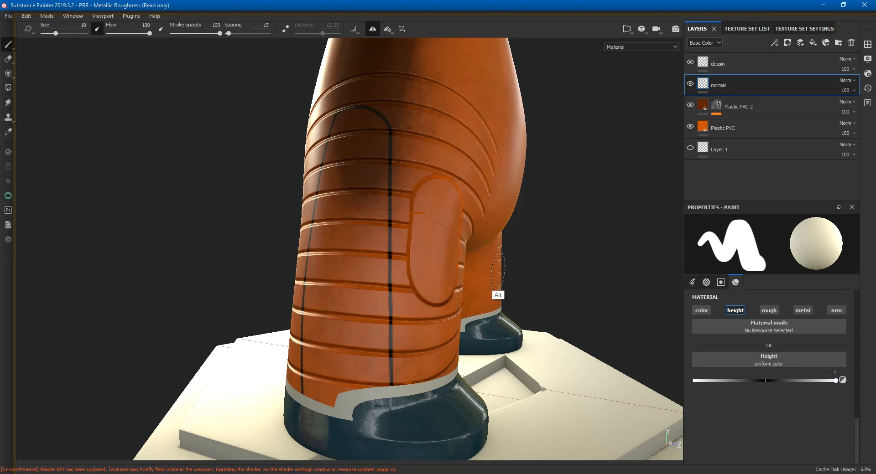
{"action": "left_click_drag", "start_coordinate": [497, 272], "coordinate": [478, 286], "text": "alt"}
{"action": "key", "text": "ctrl+z"}
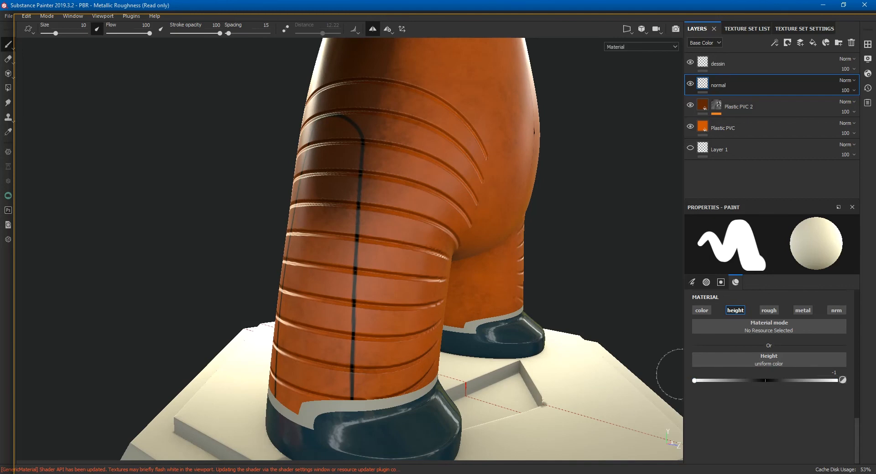
- Set the brush height to -1 and try painting over the groove ends on the leg and hip, undoing all the strokes
{"action": "left_click_drag", "start_coordinate": [390, 218], "coordinate": [391, 252]}
{"action": "mouse_move", "coordinate": [389, 311]}
{"action": "left_mouse_down", "text": "alt"}
{"action": "mouse_move", "coordinate": [453, 280]}
{"action": "mouse_move", "coordinate": [451, 264]}
{"action": "mouse_move", "coordinate": [438, 274]}
{"action": "left_mouse_up", "text": "alt"}
{"action": "key", "text": "ctrl+z"}
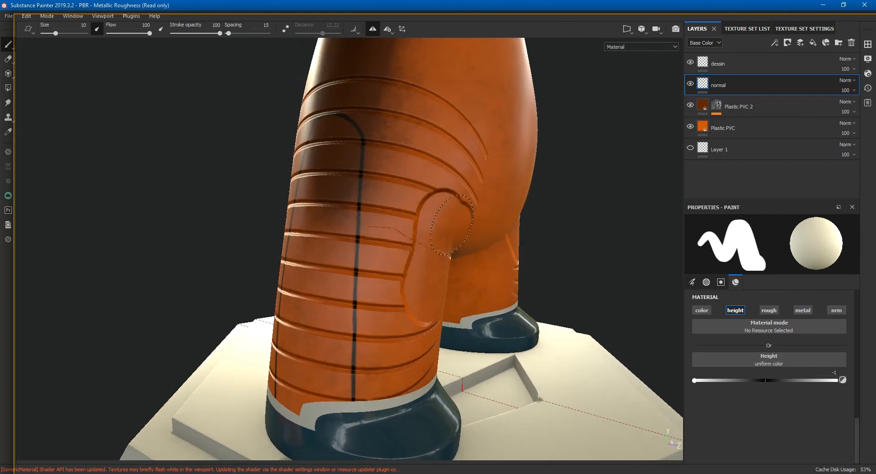
{"action": "mouse_move", "coordinate": [514, 172]}
{"action": "left_mouse_down", "text": "alt"}
{"action": "mouse_move", "coordinate": [446, 157]}
{"action": "mouse_move", "coordinate": [384, 166]}
{"action": "left_mouse_up", "text": "alt"}
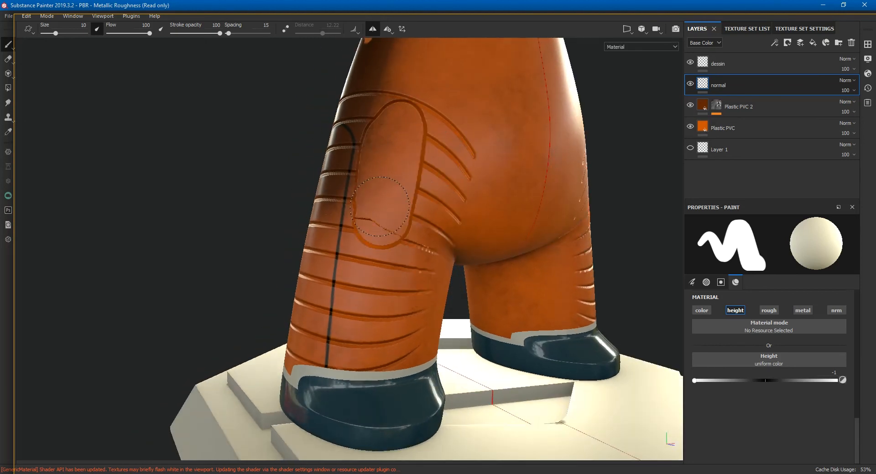
{"action": "left_click_drag", "start_coordinate": [373, 265], "coordinate": [399, 243]}
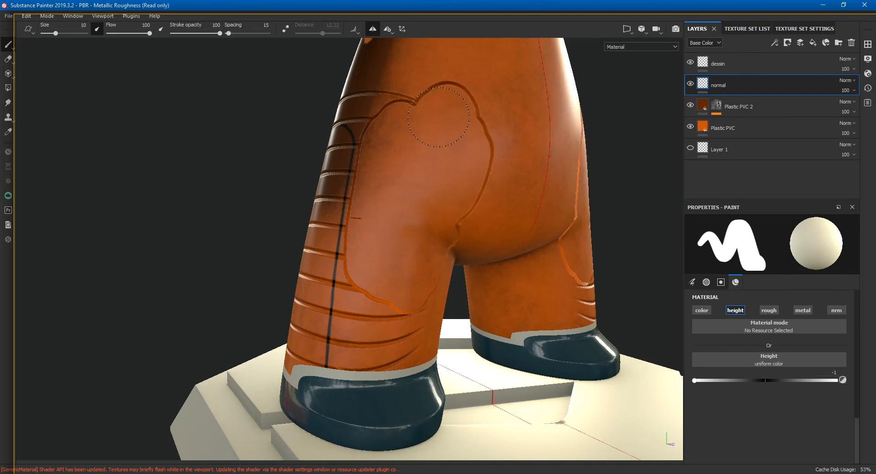
{"action": "left_click_drag", "start_coordinate": [469, 216], "coordinate": [488, 216], "text": "alt"}
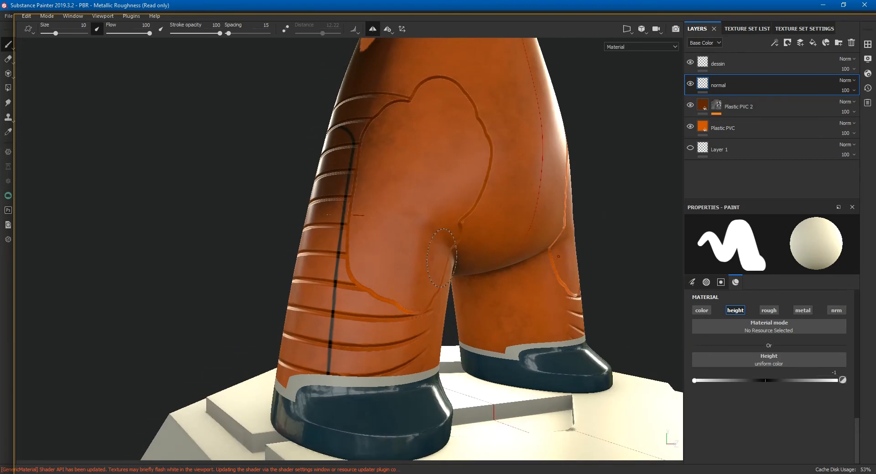
{"action": "mouse_move", "coordinate": [406, 273]}
{"action": "left_mouse_down", "text": "alt"}
{"action": "mouse_move", "coordinate": [411, 279]}
{"action": "mouse_move", "coordinate": [509, 239]}
{"action": "left_mouse_up", "text": "alt"}
{"action": "key", "text": "ctrl"}
{"action": "key", "text": "ctrl+z"}
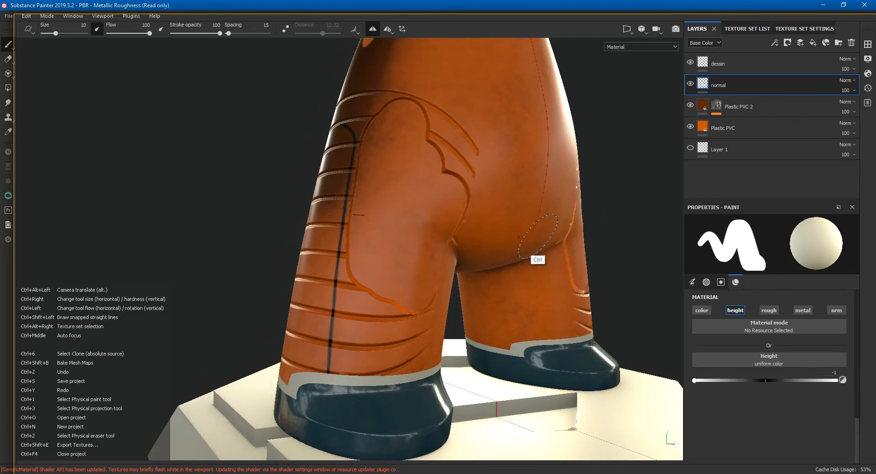
{"action": "key", "text": "ctrl+z"}
{"action": "key", "text": "ctrl+z"}
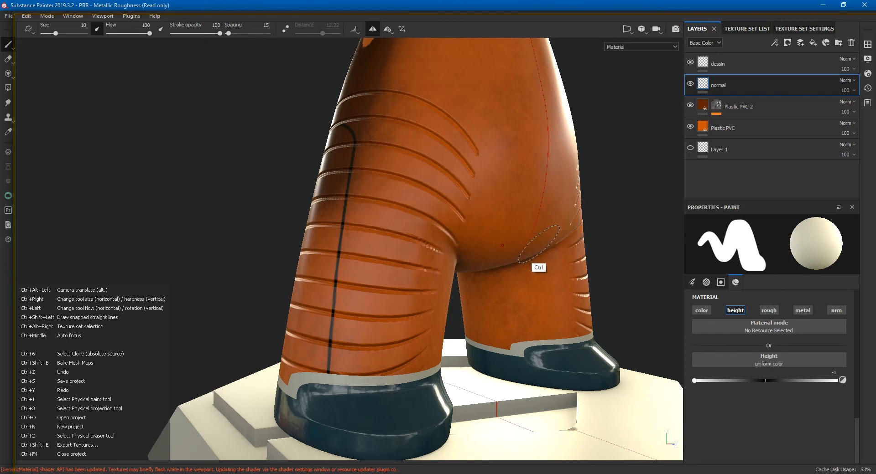
- Select the dessin layer and prepare a thin brush of size 0.37 that paints only black base color
{"action": "left_click_drag", "start_coordinate": [513, 258], "coordinate": [451, 308], "text": "alt"}
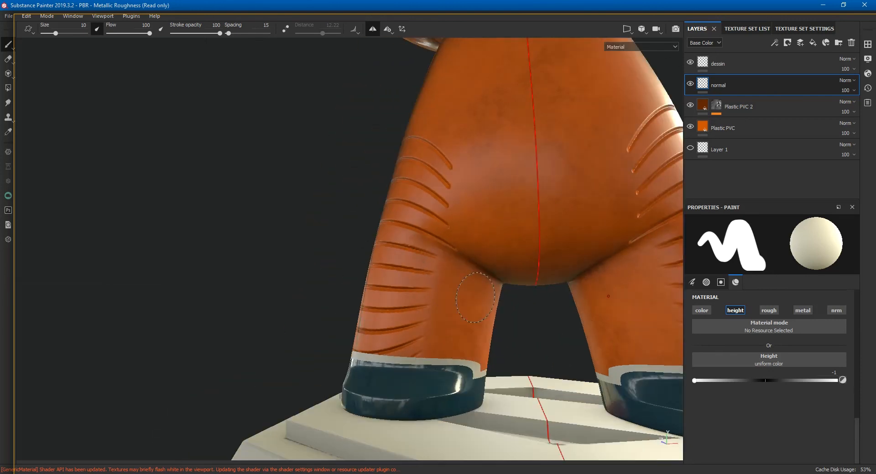
{"action": "left_click", "coordinate": [719, 65]}
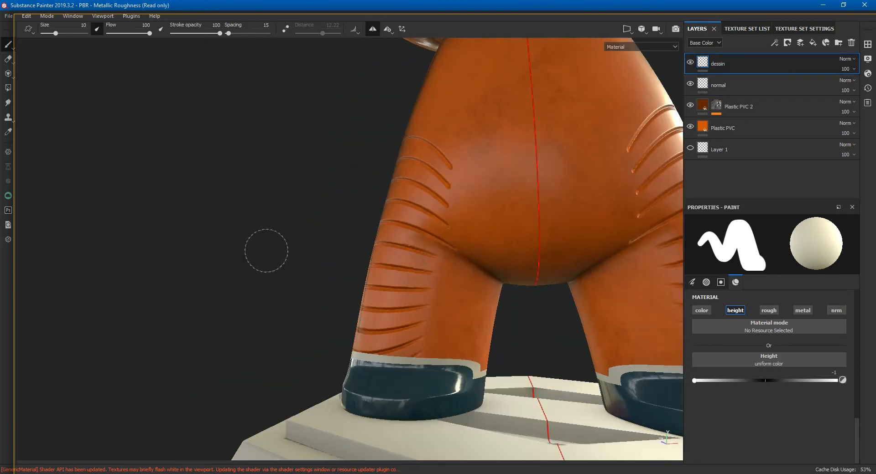
{"action": "left_click", "coordinate": [868, 45]}
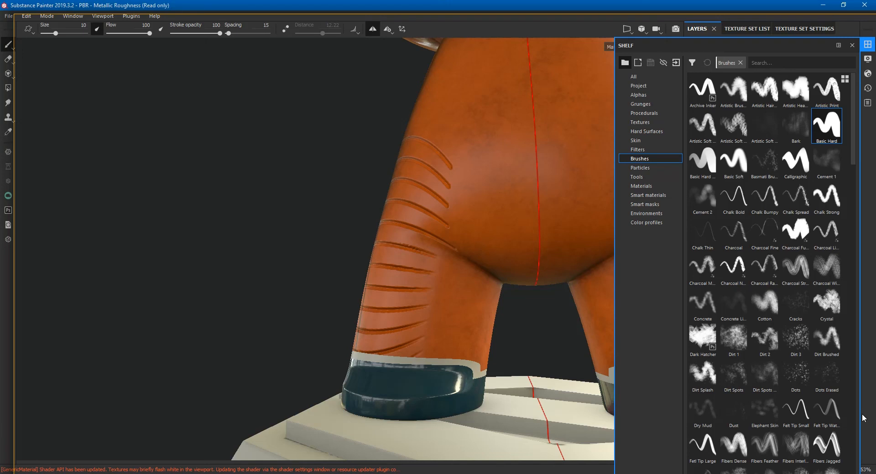
{"action": "left_click", "coordinate": [852, 46]}
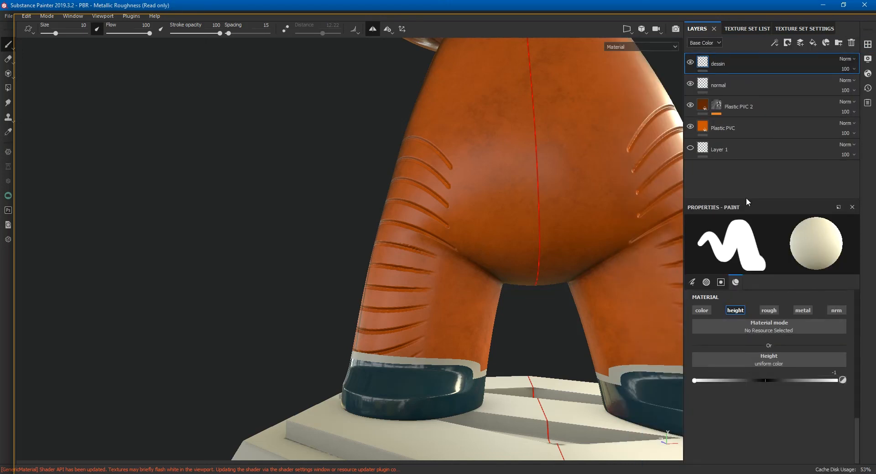
{"action": "left_click", "coordinate": [702, 310]}
{"action": "left_click", "coordinate": [733, 312]}
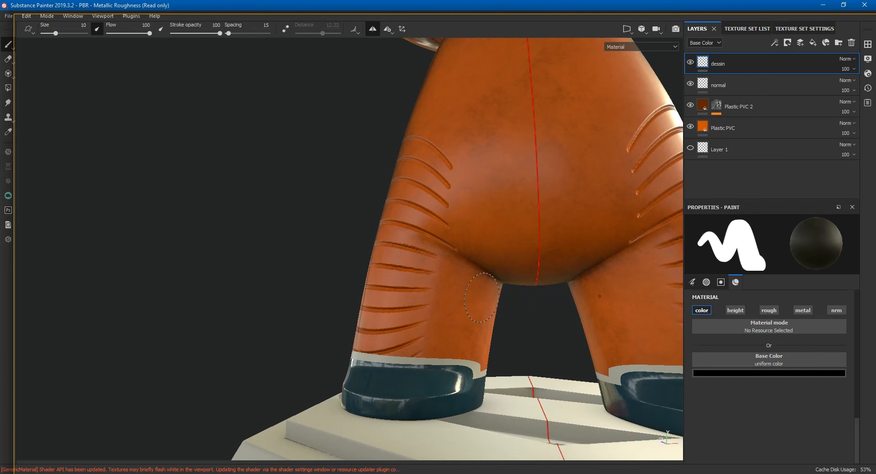
{"action": "right_click", "coordinate": [496, 302]}
{"action": "left_click_drag", "start_coordinate": [530, 359], "coordinate": [510, 360]}
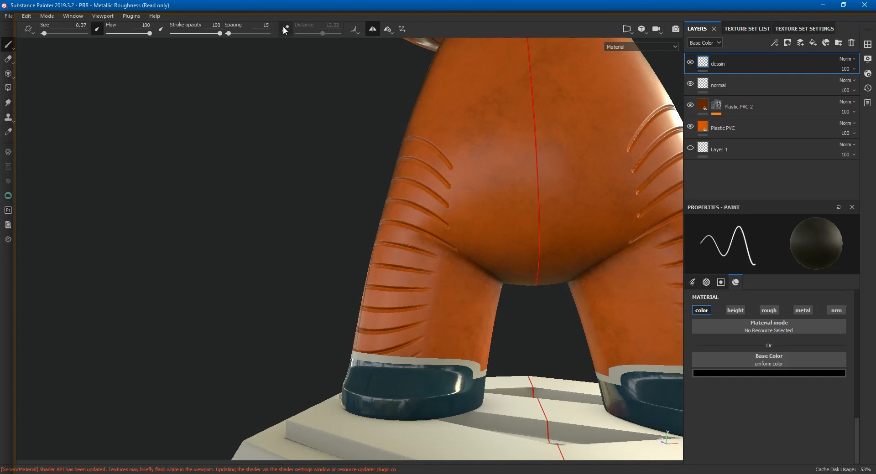
- Enable lazy mouse and draw a curved guide line on the inner leg from the boot cuff up to the crotch, redrawing it once
{"action": "left_click_drag", "start_coordinate": [418, 190], "coordinate": [442, 377], "text": "alt"}
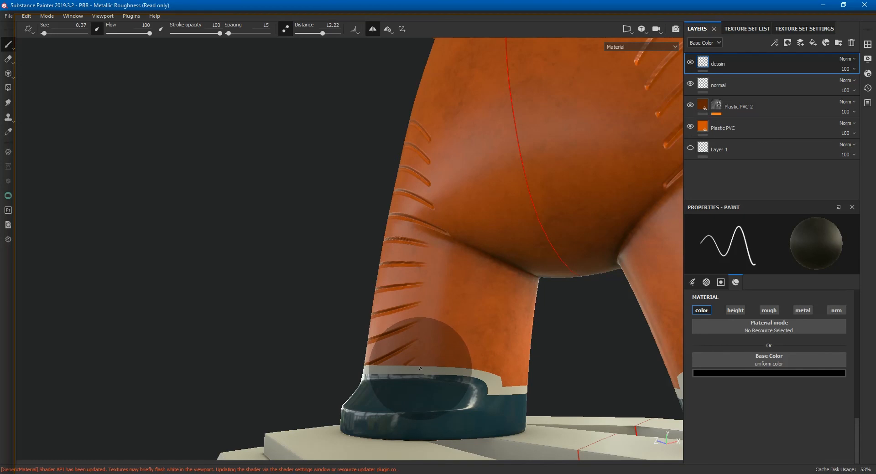
{"action": "mouse_move", "coordinate": [417, 379]}
{"action": "left_mouse_down"}
{"action": "mouse_move", "coordinate": [451, 219]}
{"action": "mouse_move", "coordinate": [500, 208]}
{"action": "left_mouse_up"}
{"action": "left_click_drag", "start_coordinate": [563, 329], "coordinate": [536, 353], "text": "alt"}
{"action": "key", "text": "ctrl+z"}
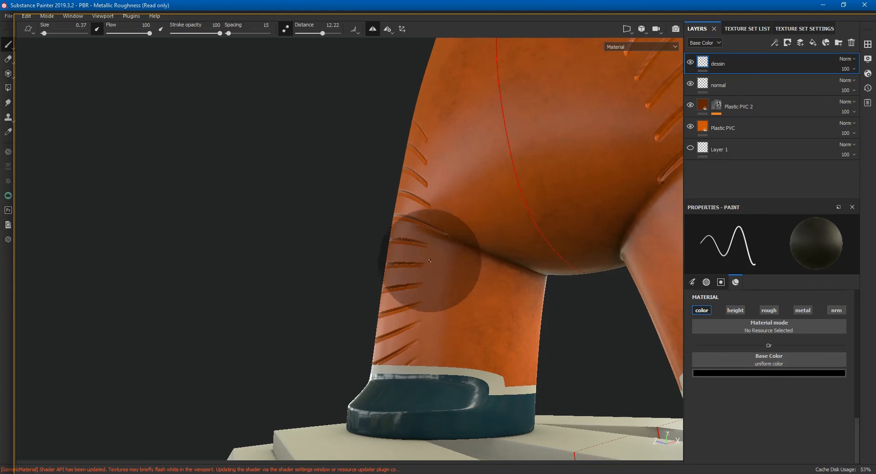
{"action": "mouse_move", "coordinate": [425, 365]}
{"action": "left_mouse_down"}
{"action": "mouse_move", "coordinate": [458, 236]}
{"action": "mouse_move", "coordinate": [495, 218]}
{"action": "left_mouse_up"}
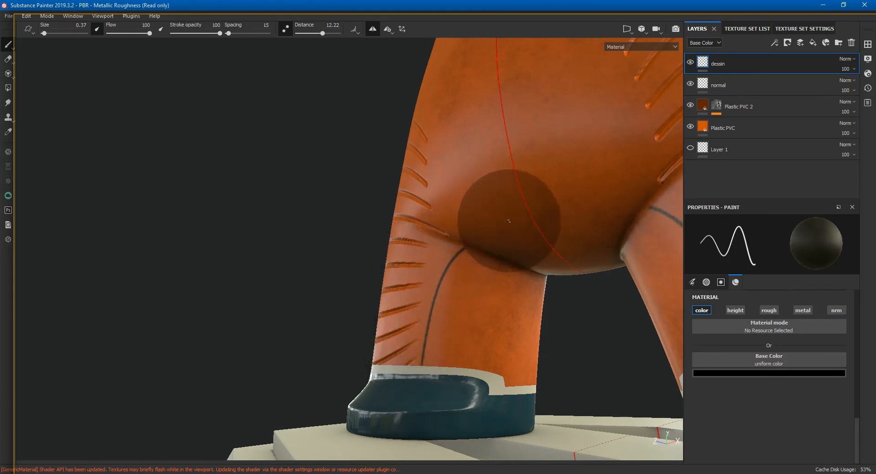
{"action": "left_click_drag", "start_coordinate": [576, 336], "coordinate": [307, 351], "text": "alt"}
{"action": "right_click_drag", "start_coordinate": [580, 326], "coordinate": [400, 321], "text": "alt"}
{"action": "left_click_drag", "start_coordinate": [574, 315], "coordinate": [521, 299], "text": "alt"}
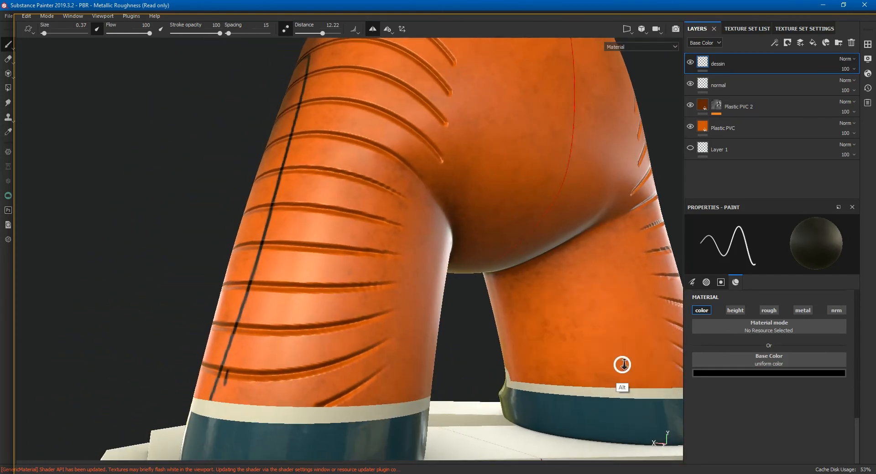
{"action": "left_click_drag", "start_coordinate": [627, 365], "coordinate": [626, 375], "text": "alt"}
{"action": "mouse_move", "coordinate": [650, 321]}
{"action": "left_mouse_down"}
{"action": "mouse_move", "coordinate": [623, 232]}
{"action": "mouse_move", "coordinate": [575, 200]}
{"action": "mouse_move", "coordinate": [538, 264]}
{"action": "mouse_move", "coordinate": [481, 299]}
{"action": "mouse_move", "coordinate": [780, 340]}
{"action": "mouse_move", "coordinate": [835, 310]}
{"action": "mouse_move", "coordinate": [590, 294]}
{"action": "mouse_move", "coordinate": [626, 294]}
{"action": "mouse_move", "coordinate": [507, 272]}
{"action": "mouse_move", "coordinate": [545, 253]}
{"action": "mouse_move", "coordinate": [575, 272]}
{"action": "mouse_move", "coordinate": [568, 267]}
{"action": "left_mouse_up"}
- Select the normal layer, switch the brush to the height channel and load the lines alpha
{"action": "left_click", "coordinate": [748, 86]}
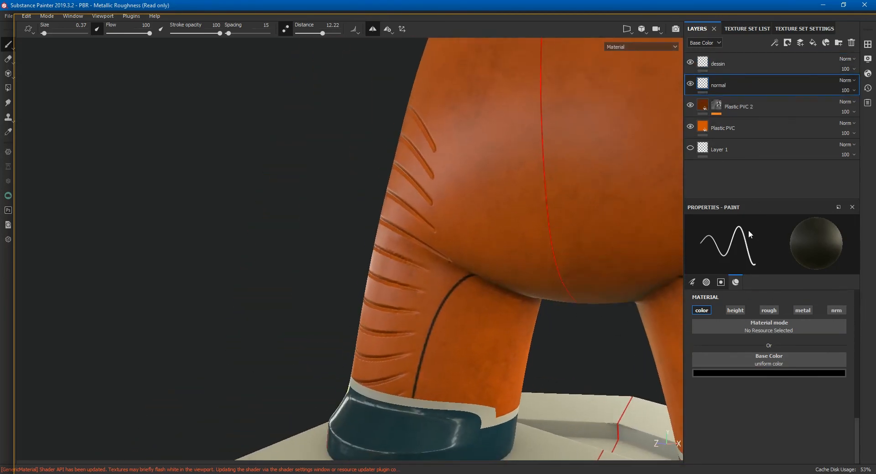
{"action": "left_click", "coordinate": [736, 311]}
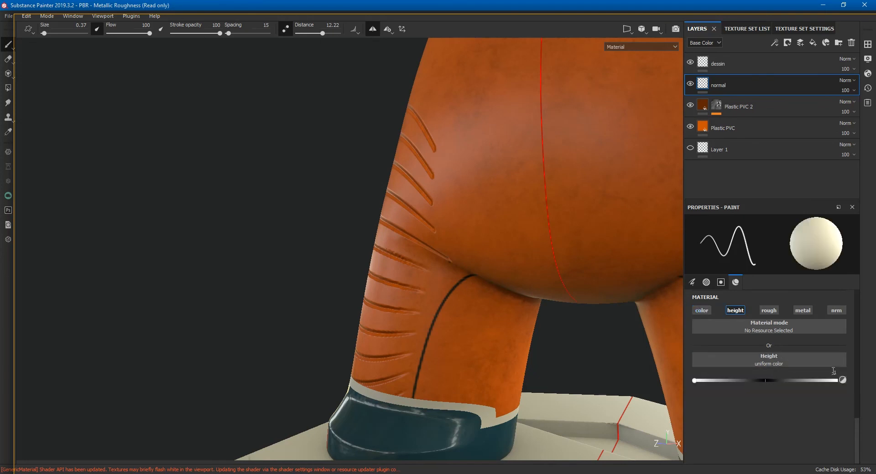
{"action": "left_click_drag", "start_coordinate": [852, 436], "coordinate": [856, 376]}
{"action": "left_click", "coordinate": [808, 404]}
{"action": "left_click", "coordinate": [757, 333]}
- Try stamping the lines alpha on the inner lower leg at brush size 38.27, inspect both legs and undo the stamp
{"action": "left_click_drag", "start_coordinate": [484, 314], "coordinate": [544, 381], "text": "alt"}
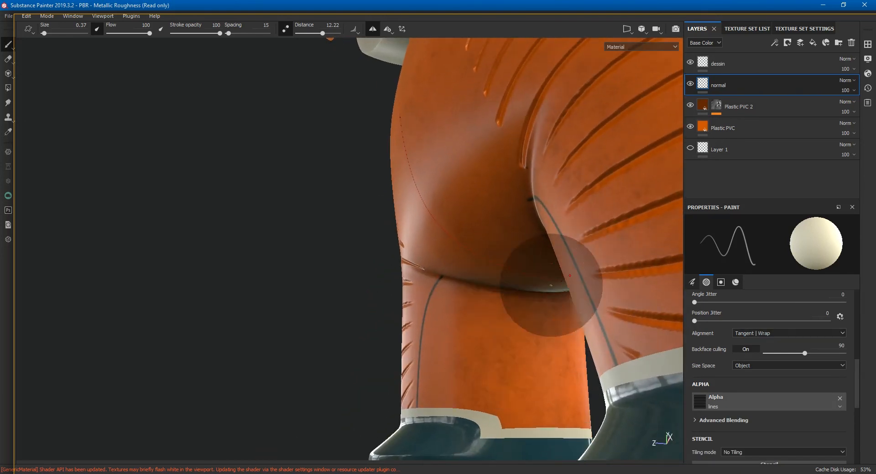
{"action": "right_click_drag", "start_coordinate": [503, 342], "coordinate": [552, 343], "text": "ctrl"}
{"action": "mouse_move", "coordinate": [441, 325]}
{"action": "left_mouse_down", "text": "alt"}
{"action": "mouse_move", "coordinate": [477, 339]}
{"action": "mouse_move", "coordinate": [470, 276]}
{"action": "mouse_move", "coordinate": [532, 318]}
{"action": "mouse_move", "coordinate": [510, 301]}
{"action": "left_mouse_up", "text": "alt"}
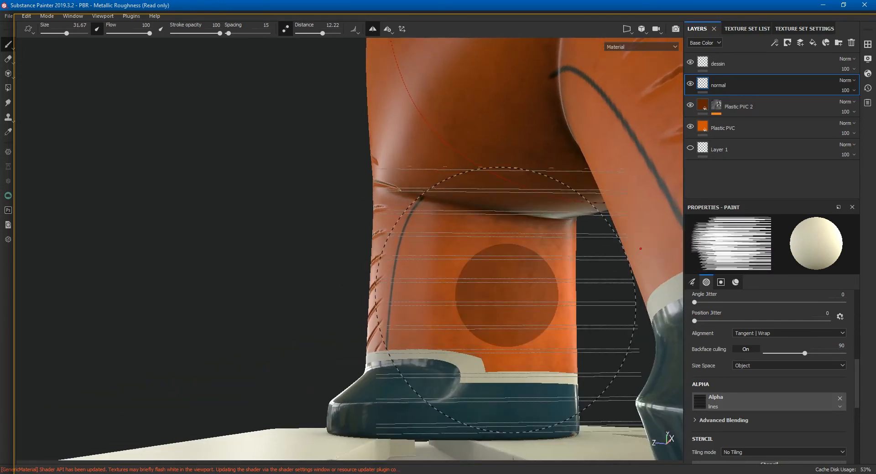
{"action": "right_click_drag", "start_coordinate": [505, 297], "coordinate": [518, 302], "text": "ctrl"}
{"action": "left_click_drag", "start_coordinate": [504, 299], "coordinate": [503, 306], "text": "ctrl"}
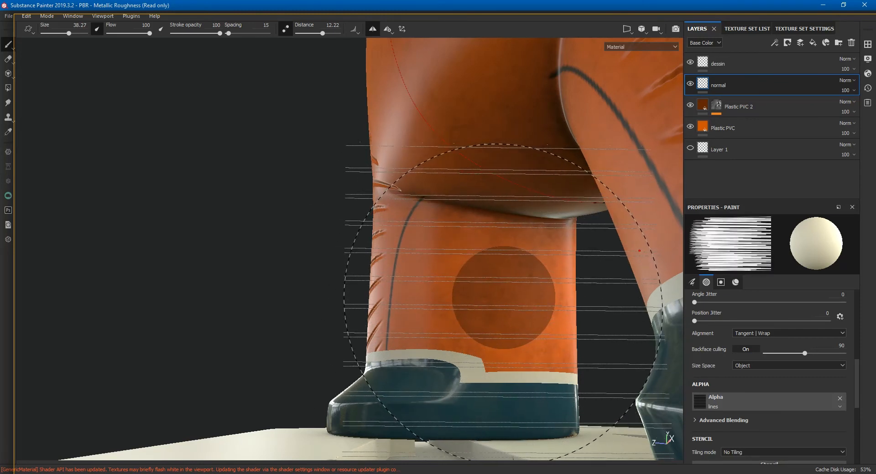
{"action": "left_click", "coordinate": [503, 299]}
{"action": "mouse_move", "coordinate": [491, 305]}
{"action": "left_mouse_down", "text": "alt"}
{"action": "mouse_move", "coordinate": [473, 347]}
{"action": "mouse_move", "coordinate": [646, 362]}
{"action": "mouse_move", "coordinate": [592, 342]}
{"action": "mouse_move", "coordinate": [593, 319]}
{"action": "left_mouse_up", "text": "alt"}
{"action": "mouse_move", "coordinate": [318, 283]}
{"action": "left_mouse_down", "text": "alt"}
{"action": "mouse_move", "coordinate": [473, 318]}
{"action": "mouse_move", "coordinate": [331, 313]}
{"action": "left_mouse_up", "text": "alt"}
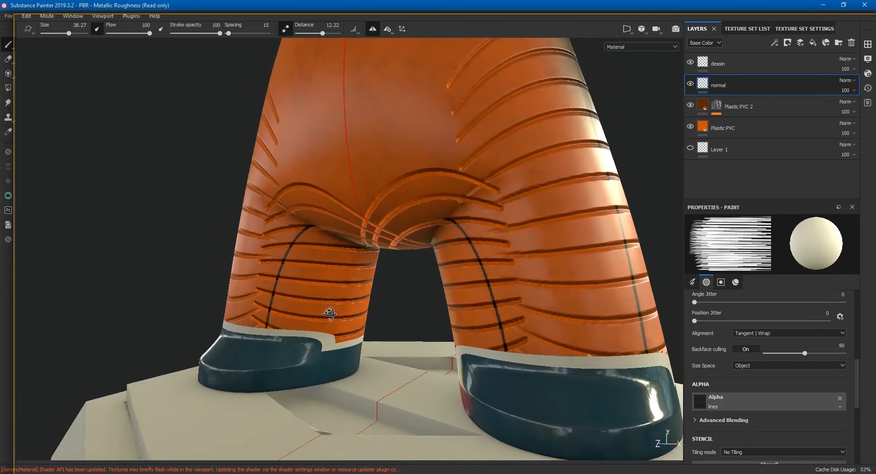
{"action": "right_click_drag", "start_coordinate": [330, 313], "coordinate": [590, 420], "text": "alt"}
{"action": "key", "text": "ctrl+z"}
- Enlarge the brush to 51.65 and stamp the engraved lines across the inner lower leg over the curved guide line
{"action": "mouse_move", "coordinate": [403, 326]}
{"action": "left_mouse_down", "text": "alt"}
{"action": "mouse_move", "coordinate": [341, 303]}
{"action": "mouse_move", "coordinate": [349, 303]}
{"action": "left_mouse_up", "text": "alt"}
{"action": "right_click_drag", "start_coordinate": [349, 302], "coordinate": [371, 303], "text": "ctrl"}
{"action": "left_click_drag", "start_coordinate": [349, 303], "coordinate": [346, 288], "text": "alt"}
{"action": "right_click_drag", "start_coordinate": [347, 288], "coordinate": [358, 291], "text": "ctrl"}
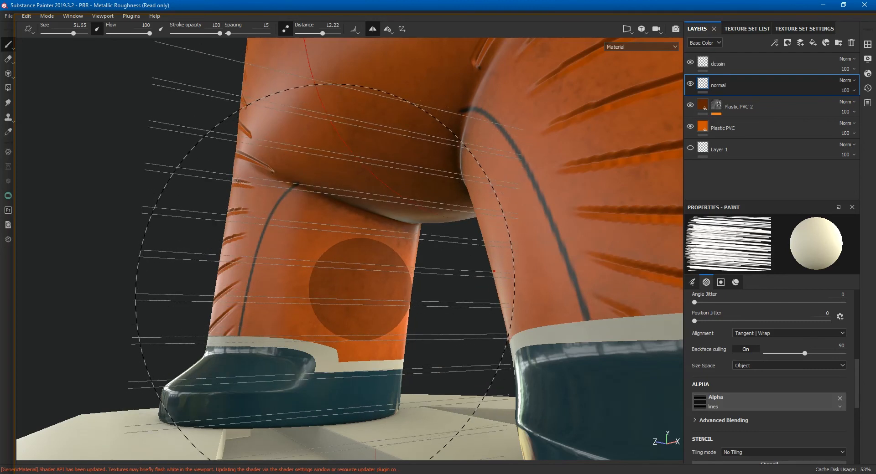
{"action": "mouse_move", "coordinate": [360, 289]}
{"action": "left_mouse_down", "text": "alt"}
{"action": "mouse_move", "coordinate": [342, 283]}
{"action": "mouse_move", "coordinate": [397, 358]}
{"action": "mouse_move", "coordinate": [422, 366]}
{"action": "mouse_move", "coordinate": [320, 333]}
{"action": "mouse_move", "coordinate": [310, 319]}
{"action": "mouse_move", "coordinate": [433, 347]}
{"action": "mouse_move", "coordinate": [420, 387]}
{"action": "left_mouse_up", "text": "alt"}
{"action": "scroll", "coordinate": [441, 207], "scroll_direction": "up", "scroll_amount": 2}
{"action": "mouse_move", "coordinate": [543, 175]}
{"action": "left_mouse_down", "text": "alt"}
{"action": "mouse_move", "coordinate": [461, 196]}
{"action": "mouse_move", "coordinate": [438, 192]}
{"action": "left_mouse_up", "text": "alt"}
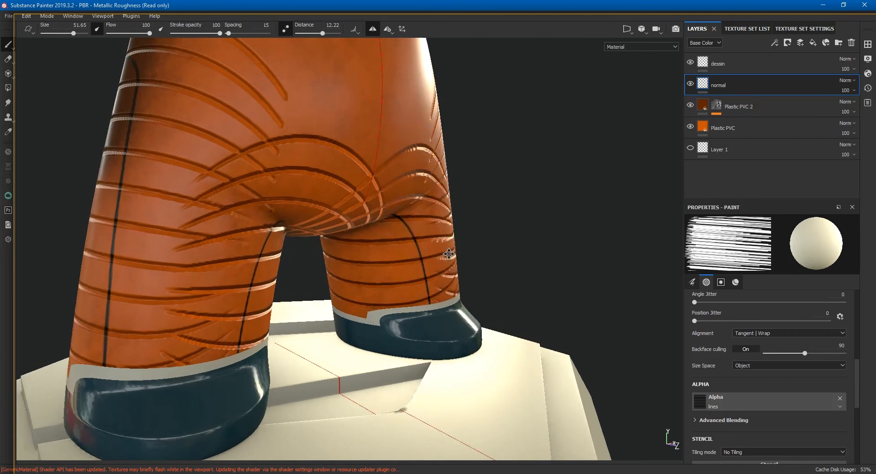
- Clear the lines alpha from the brush and load the Basic Hard brush for the normal layer
{"action": "scroll", "coordinate": [492, 293], "scroll_direction": "up", "scroll_amount": 2}
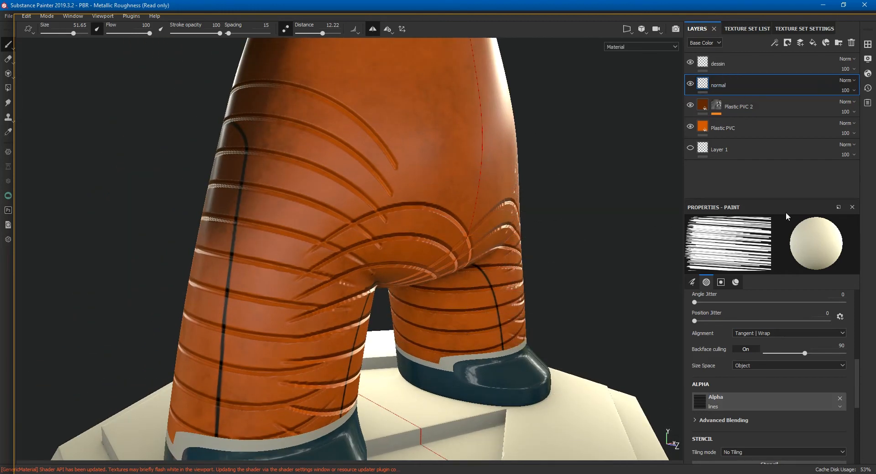
{"action": "scroll", "coordinate": [798, 400], "scroll_direction": "down", "scroll_amount": 3}
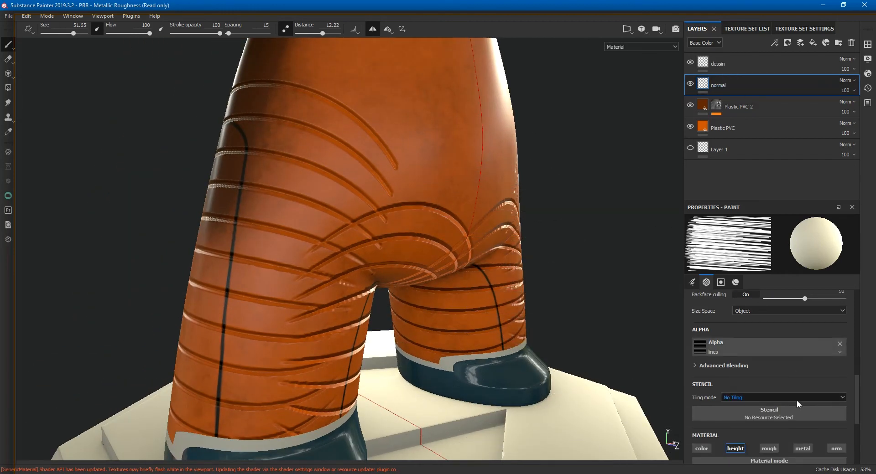
{"action": "left_click", "coordinate": [840, 343]}
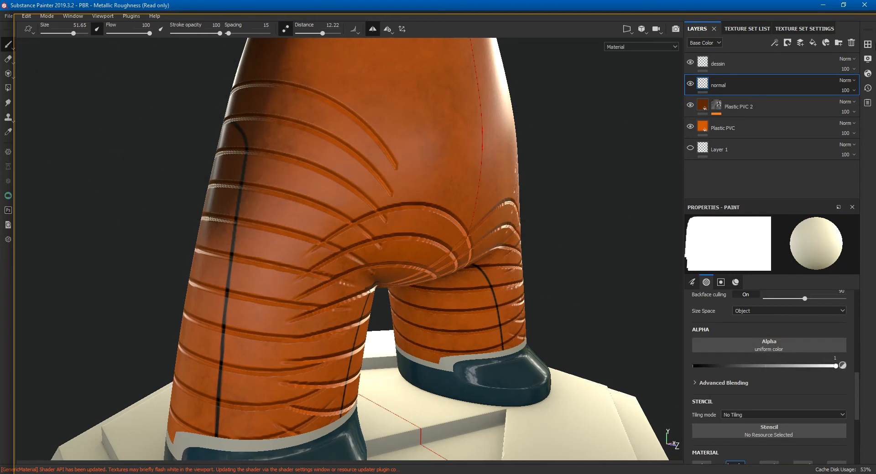
{"action": "left_click", "coordinate": [867, 44]}
{"action": "left_click", "coordinate": [826, 124]}
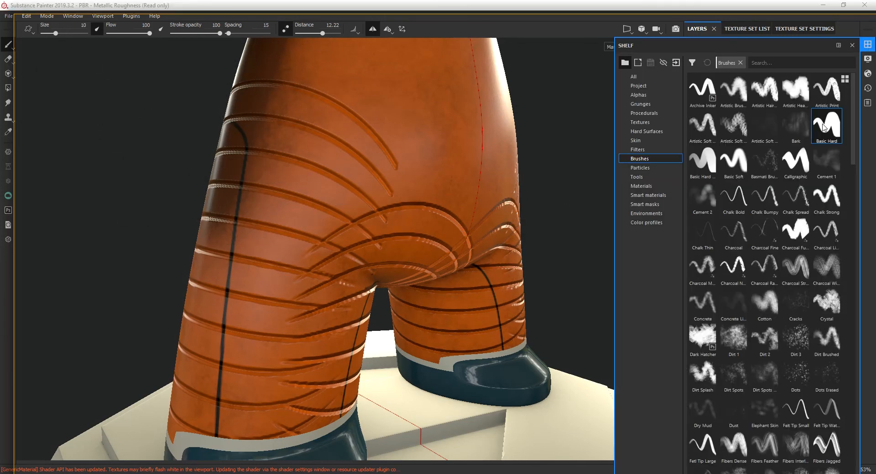
{"action": "left_click", "coordinate": [851, 46]}
{"action": "left_click_drag", "start_coordinate": [593, 320], "coordinate": [499, 315], "text": "alt"}
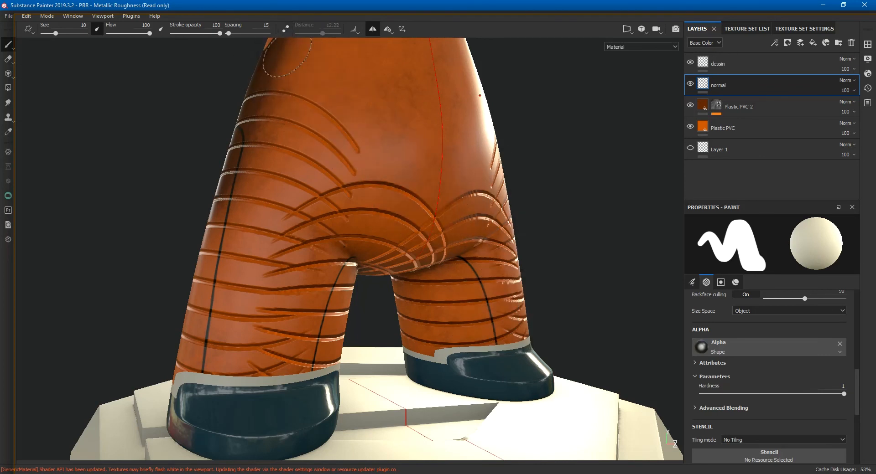
- Paint over the stray engraved lines on the front of the thigh and leg with the hard brush at size 10
{"action": "left_click_drag", "start_coordinate": [294, 226], "coordinate": [341, 172]}
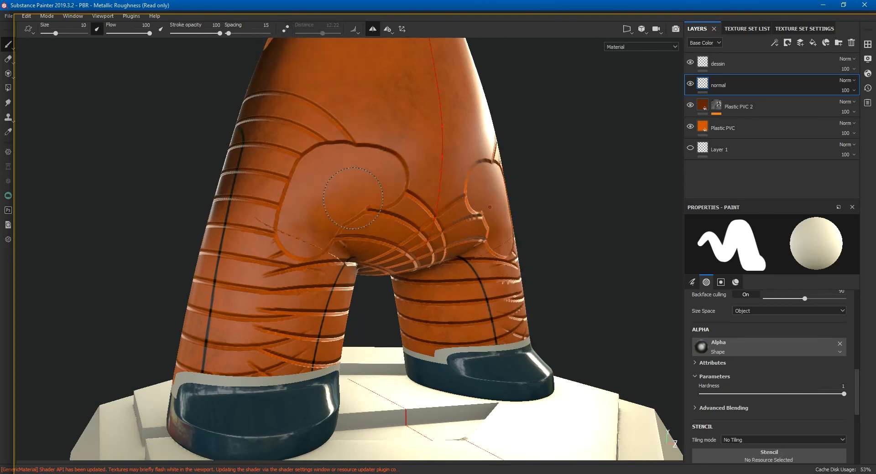
{"action": "left_click_drag", "start_coordinate": [438, 364], "coordinate": [388, 382], "text": "alt"}
{"action": "right_click_drag", "start_coordinate": [387, 381], "coordinate": [420, 365], "text": "alt"}
{"action": "mouse_move", "coordinate": [343, 238]}
{"action": "left_mouse_down"}
{"action": "mouse_move", "coordinate": [276, 363]}
{"action": "mouse_move", "coordinate": [241, 344]}
{"action": "left_mouse_up"}
{"action": "right_click_drag", "start_coordinate": [292, 337], "coordinate": [347, 320], "text": "alt"}
- Reduce the brush to about 4.27, undo the last stroke and paint out the engraved lines up to the inner-leg guide line
{"action": "right_click_drag", "start_coordinate": [402, 250], "coordinate": [348, 265], "text": "ctrl"}
{"action": "key", "text": "ctrl+z"}
{"action": "left_click_drag", "start_coordinate": [351, 181], "coordinate": [371, 195], "text": "alt"}
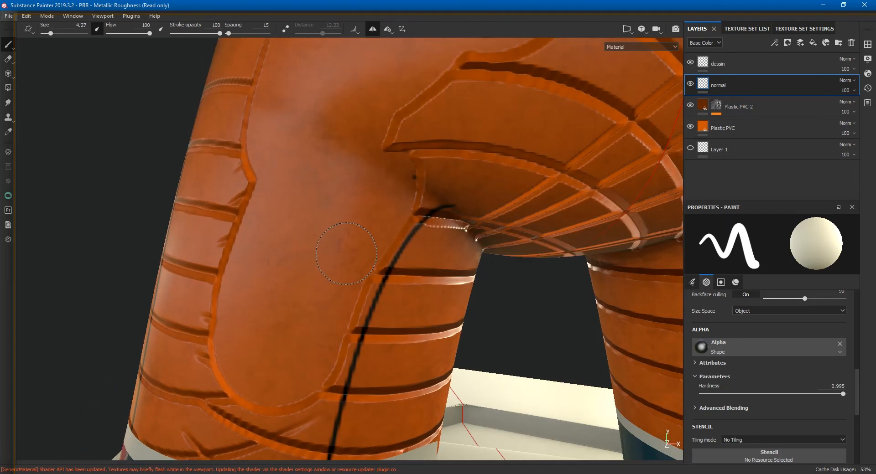
{"action": "left_click_drag", "start_coordinate": [353, 265], "coordinate": [311, 355]}
{"action": "mouse_move", "coordinate": [306, 358]}
{"action": "middle_mouse_down", "text": "alt"}
{"action": "mouse_move", "coordinate": [306, 335]}
{"action": "mouse_move", "coordinate": [323, 318]}
{"action": "mouse_move", "coordinate": [323, 301]}
{"action": "middle_mouse_up", "text": "alt"}
{"action": "left_click_drag", "start_coordinate": [327, 306], "coordinate": [306, 396]}
{"action": "left_click_drag", "start_coordinate": [324, 305], "coordinate": [383, 154], "text": "alt"}
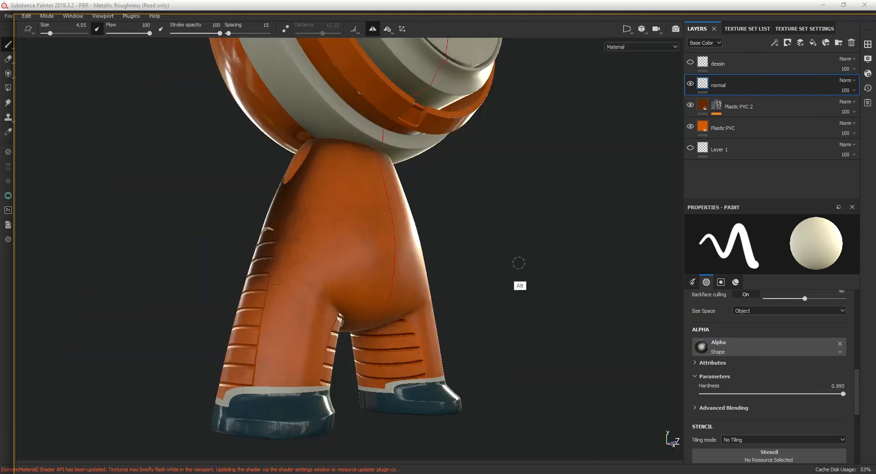
- Add a filter to the normal layer and set it to MatFx HBAO
{"action": "left_click_drag", "start_coordinate": [518, 263], "coordinate": [688, 289], "text": "alt"}
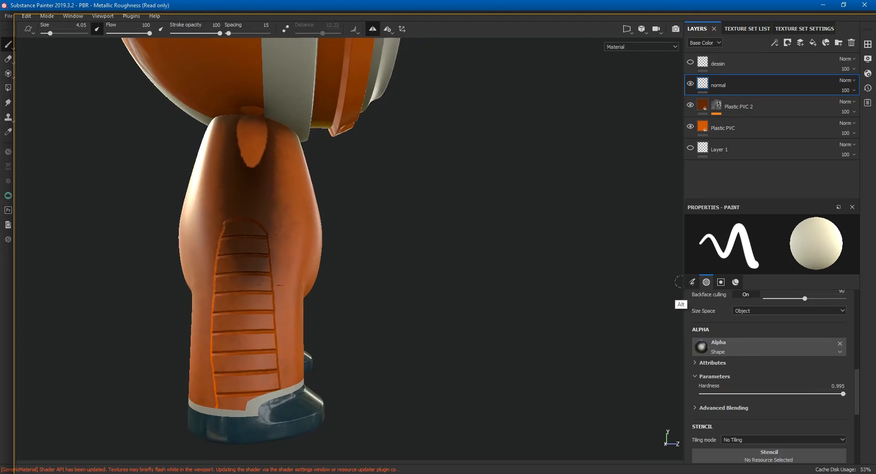
{"action": "right_click_drag", "start_coordinate": [427, 303], "coordinate": [591, 245], "text": "alt"}
{"action": "left_click_drag", "start_coordinate": [590, 245], "coordinate": [368, 219], "text": "alt"}
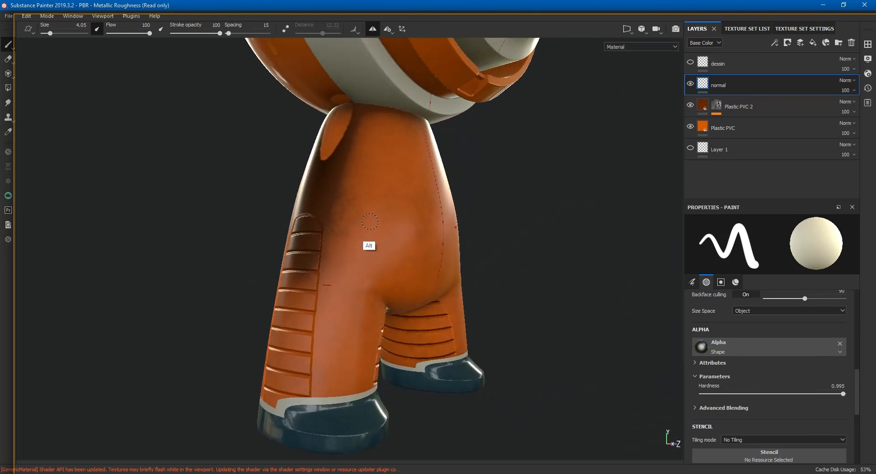
{"action": "right_click", "coordinate": [726, 85]}
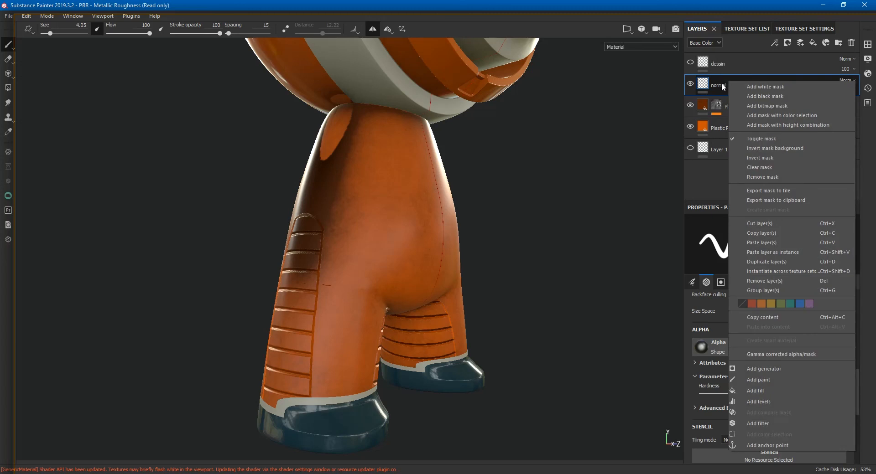
{"action": "left_click", "coordinate": [722, 81]}
{"action": "right_click", "coordinate": [732, 85]}
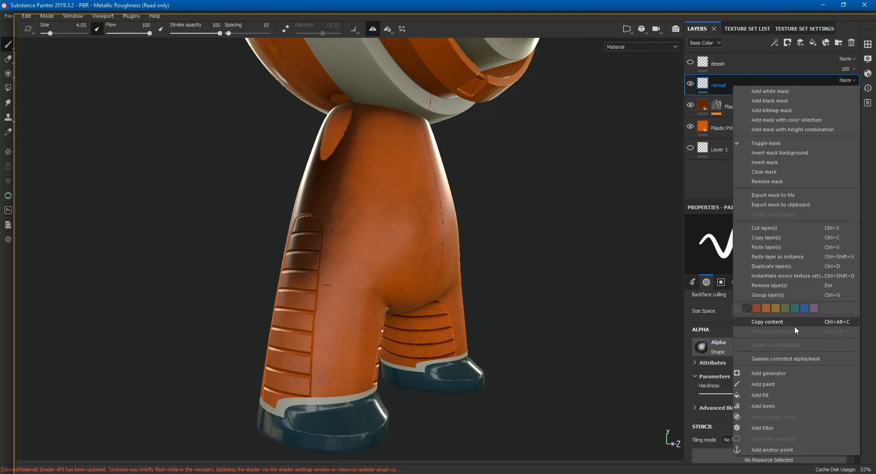
{"action": "left_click", "coordinate": [780, 427]}
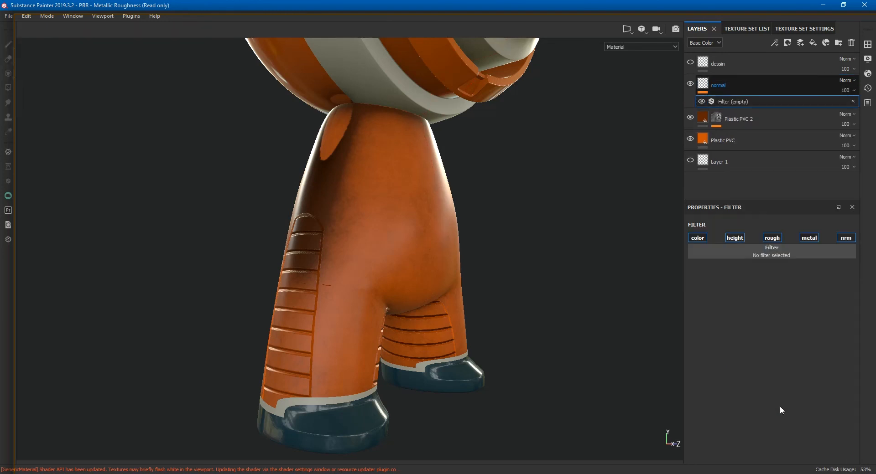
{"action": "left_click", "coordinate": [759, 255]}
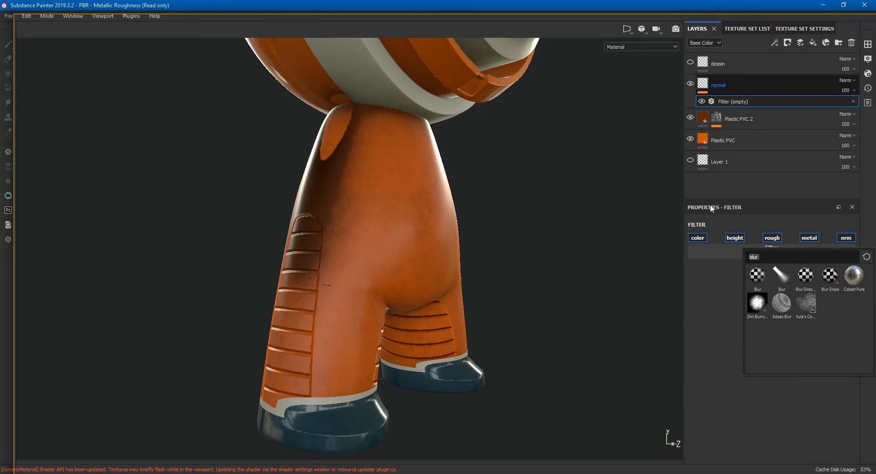
{"action": "type", "text": "hbao"}
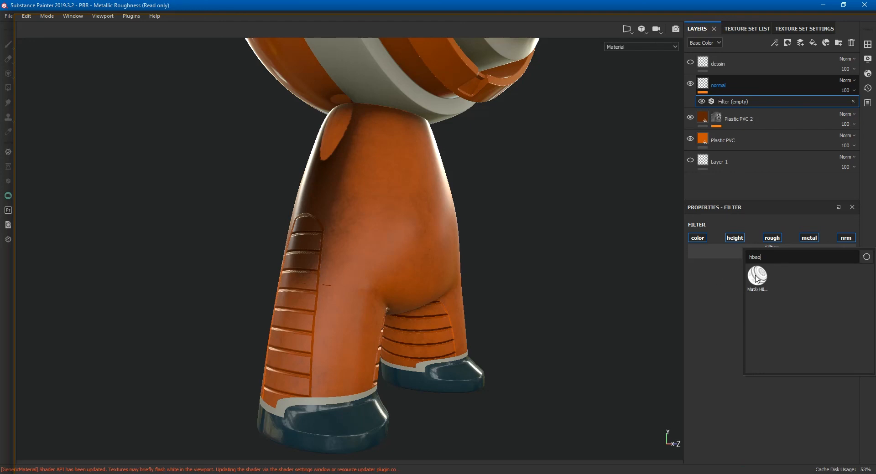
{"action": "left_click", "coordinate": [756, 277]}
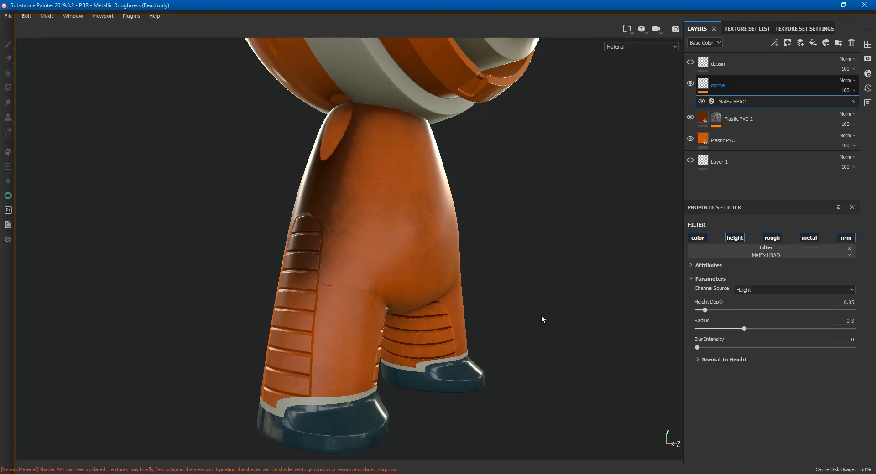
- Add an ambient occlusion channel to the Body texture set
{"action": "left_click_drag", "start_coordinate": [577, 310], "coordinate": [522, 303], "text": "alt"}
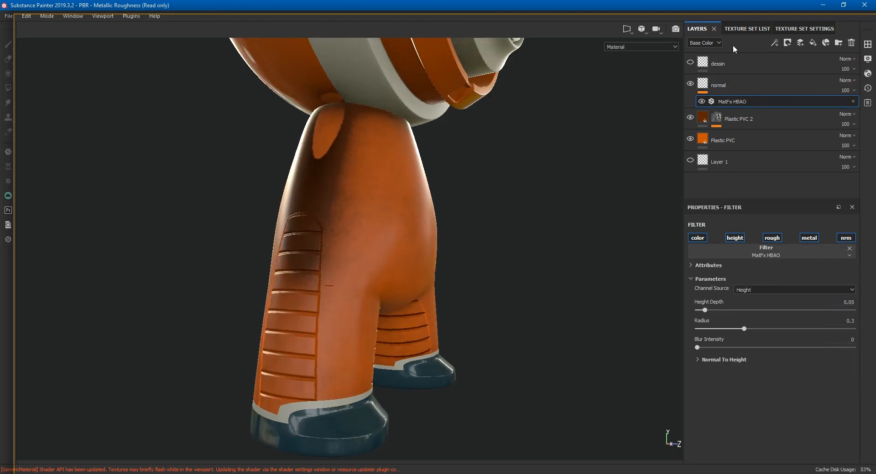
{"action": "left_click", "coordinate": [770, 29]}
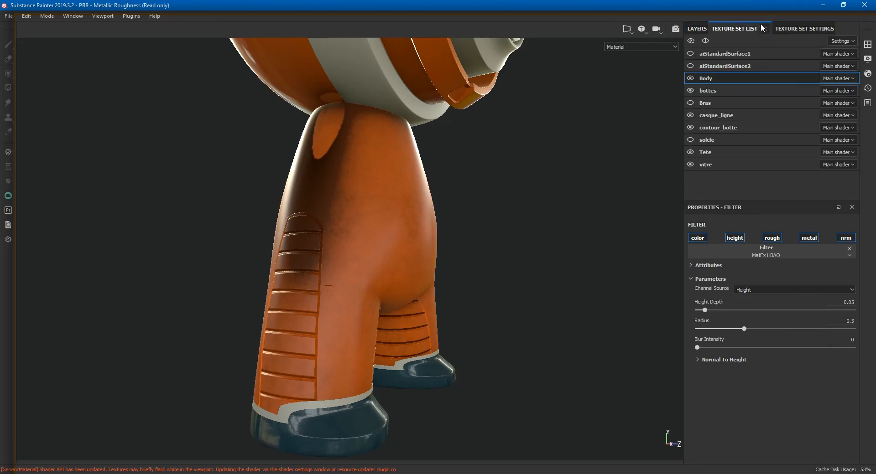
{"action": "left_click", "coordinate": [792, 30]}
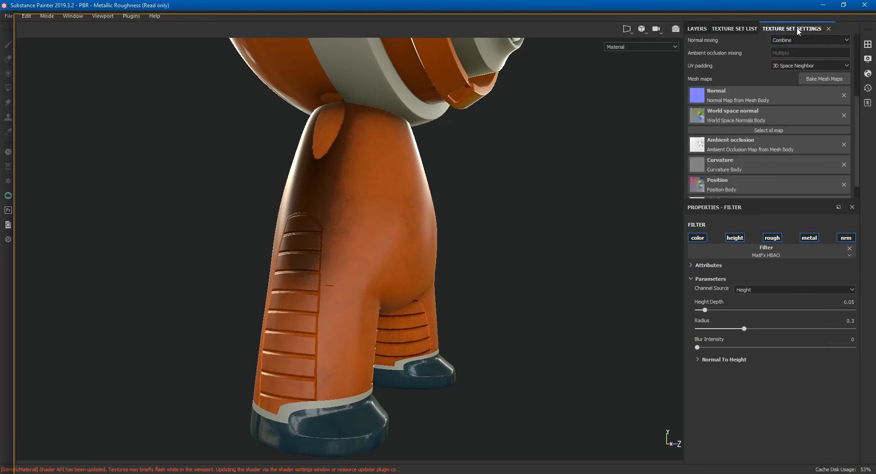
{"action": "left_click", "coordinate": [824, 79]}
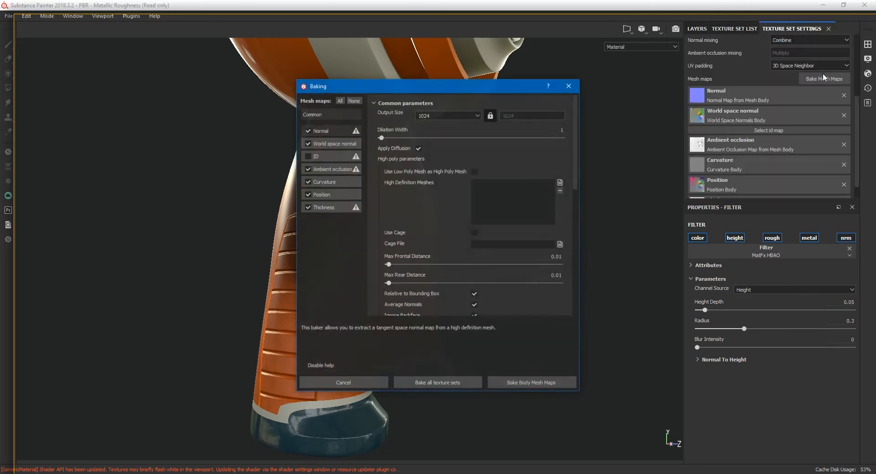
{"action": "left_click", "coordinate": [566, 90]}
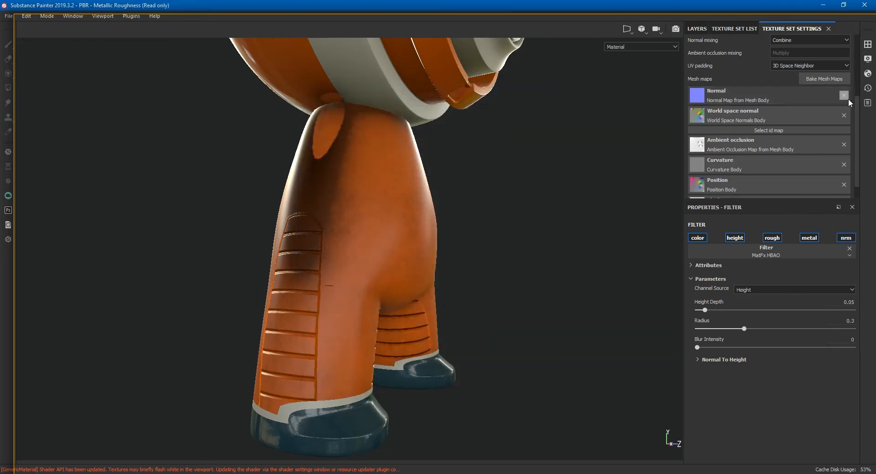
{"action": "left_click_drag", "start_coordinate": [857, 106], "coordinate": [865, 51]}
{"action": "left_click", "coordinate": [845, 56]}
{"action": "left_click", "coordinate": [842, 68]}
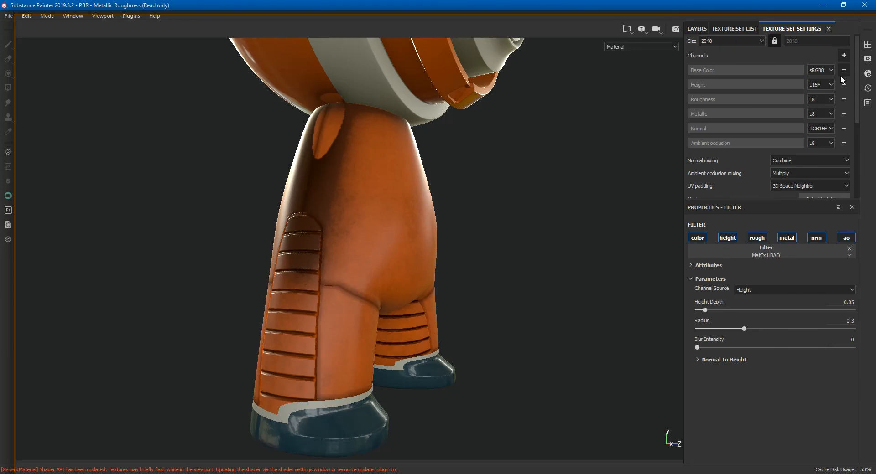
{"action": "mouse_move", "coordinate": [591, 184]}
{"action": "left_mouse_down", "text": "alt"}
{"action": "mouse_move", "coordinate": [683, 187]}
{"action": "mouse_move", "coordinate": [694, 207]}
{"action": "mouse_move", "coordinate": [585, 191]}
{"action": "left_mouse_up", "text": "alt"}
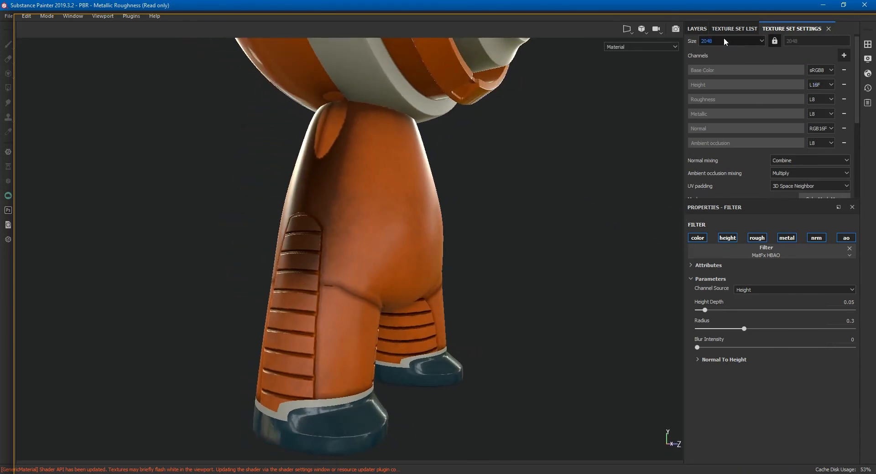
- Set the MatFx HBAO filter's height depth to 0.22, radius to 0.51 and blur intensity to 0.52
{"action": "left_click", "coordinate": [702, 30]}
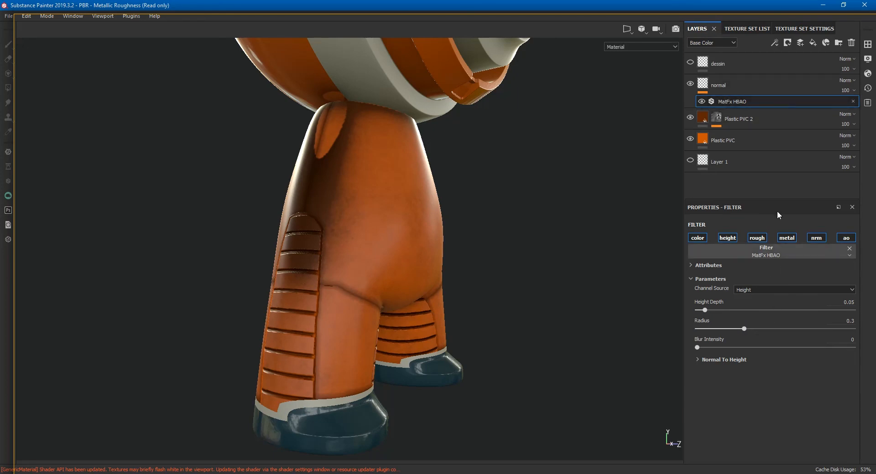
{"action": "mouse_move", "coordinate": [706, 309]}
{"action": "left_mouse_down"}
{"action": "mouse_move", "coordinate": [759, 308]}
{"action": "mouse_move", "coordinate": [732, 309]}
{"action": "mouse_move", "coordinate": [792, 322]}
{"action": "mouse_move", "coordinate": [776, 322]}
{"action": "left_mouse_up"}
{"action": "left_click_drag", "start_coordinate": [698, 348], "coordinate": [778, 344]}
{"action": "left_click_drag", "start_coordinate": [625, 334], "coordinate": [521, 306], "text": "alt"}
{"action": "left_click_drag", "start_coordinate": [531, 173], "coordinate": [516, 215], "text": "alt"}
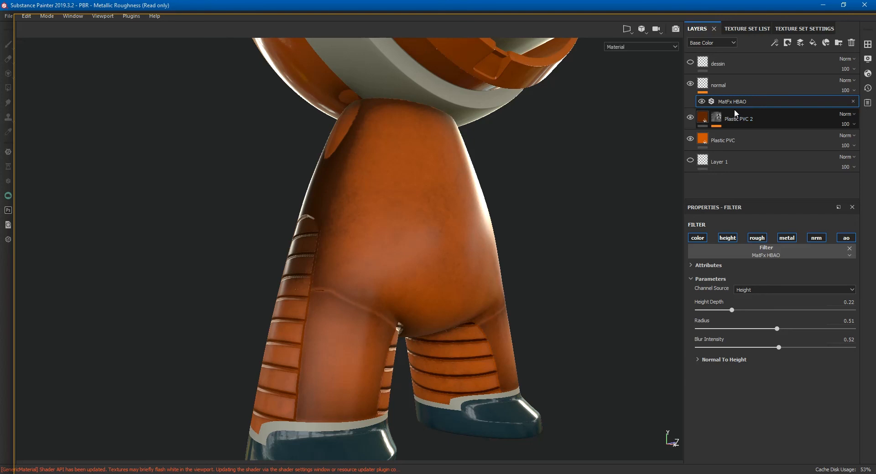
- Add a Blur filter above MatFx HBAO on the normal layer and set its blur intensity to 0.23
{"action": "right_click", "coordinate": [721, 85]}
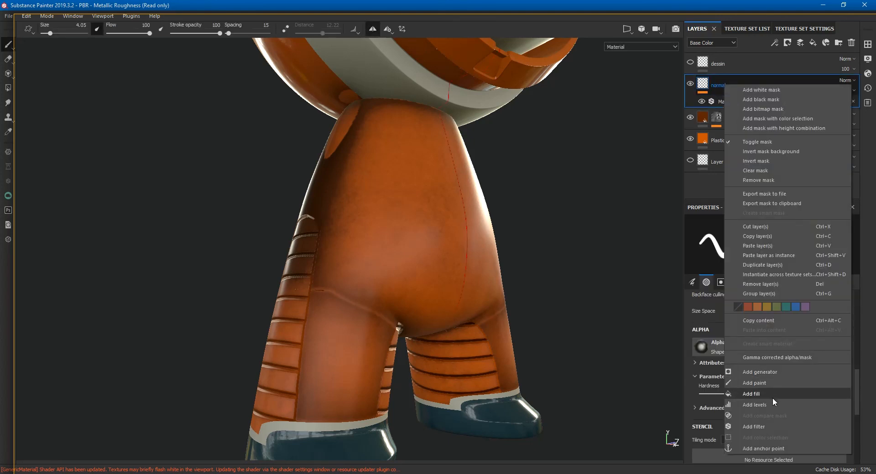
{"action": "left_click", "coordinate": [767, 425]}
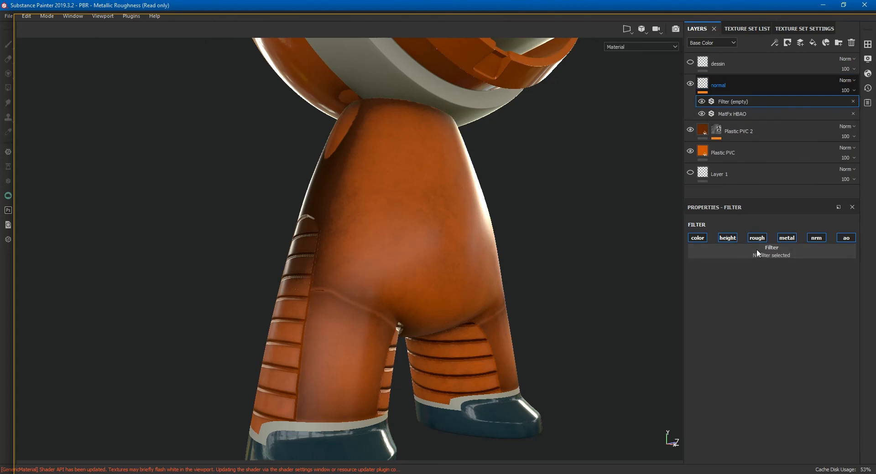
{"action": "left_click", "coordinate": [761, 252]}
{"action": "type", "text": "bli"}
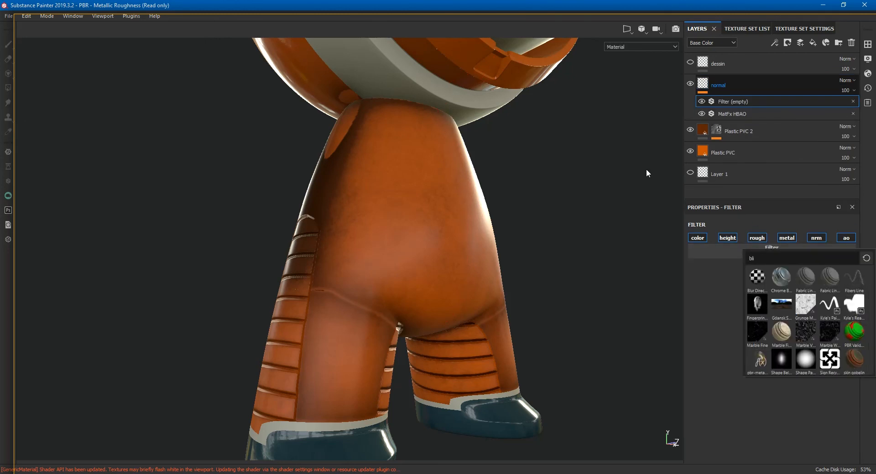
{"action": "key", "text": "BackSpace"}
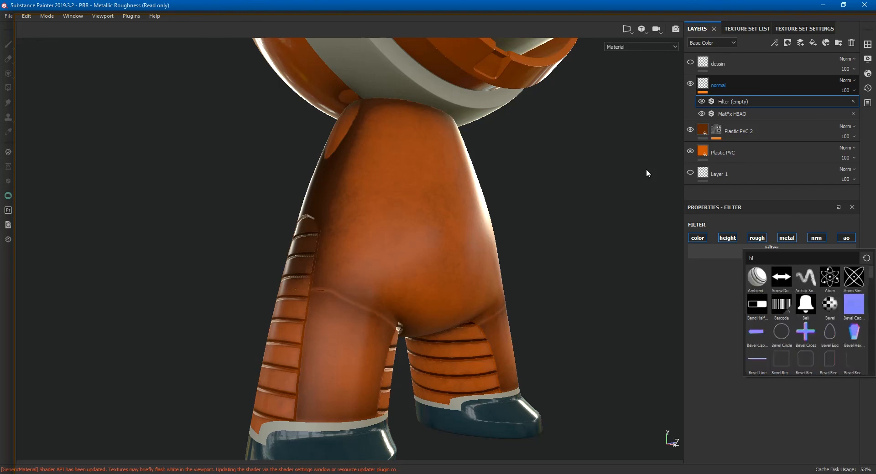
{"action": "type", "text": "ur"}
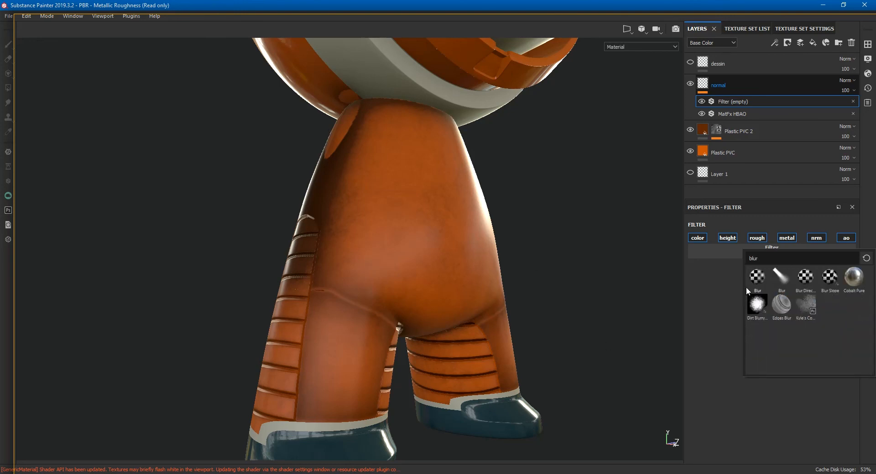
{"action": "left_click", "coordinate": [756, 281]}
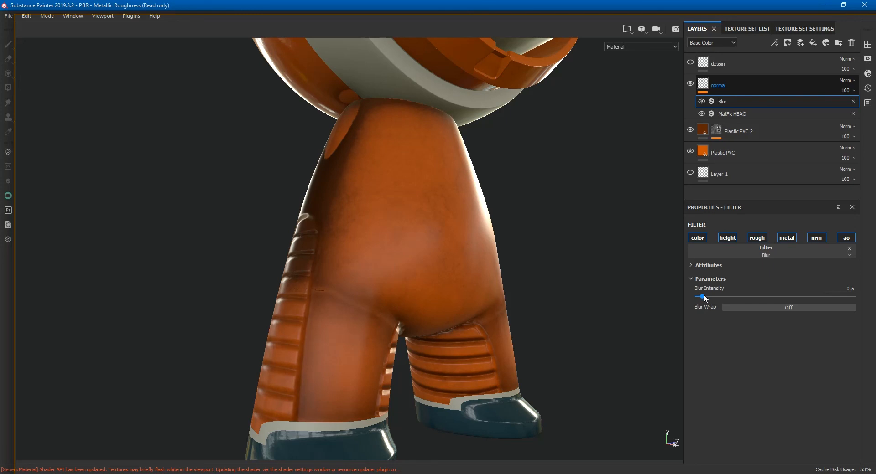
{"action": "left_click_drag", "start_coordinate": [703, 297], "coordinate": [699, 296]}
{"action": "left_click_drag", "start_coordinate": [511, 296], "coordinate": [545, 297], "text": "alt"}
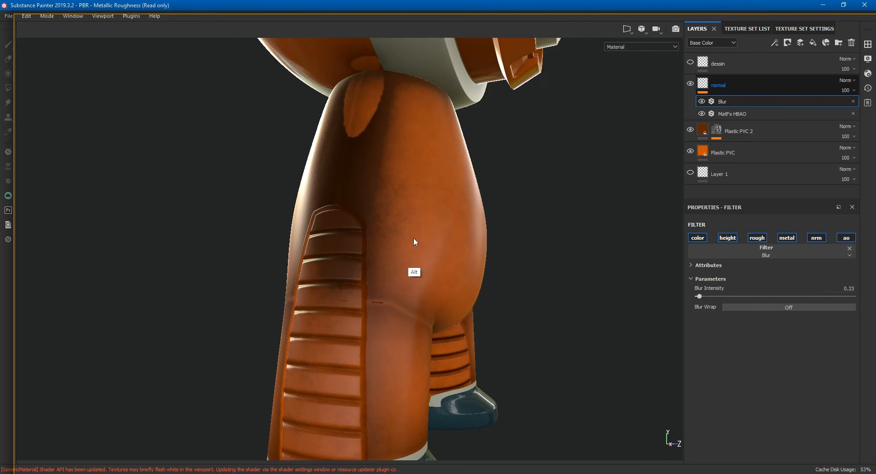
{"action": "left_click_drag", "start_coordinate": [377, 108], "coordinate": [561, 178], "text": "alt"}
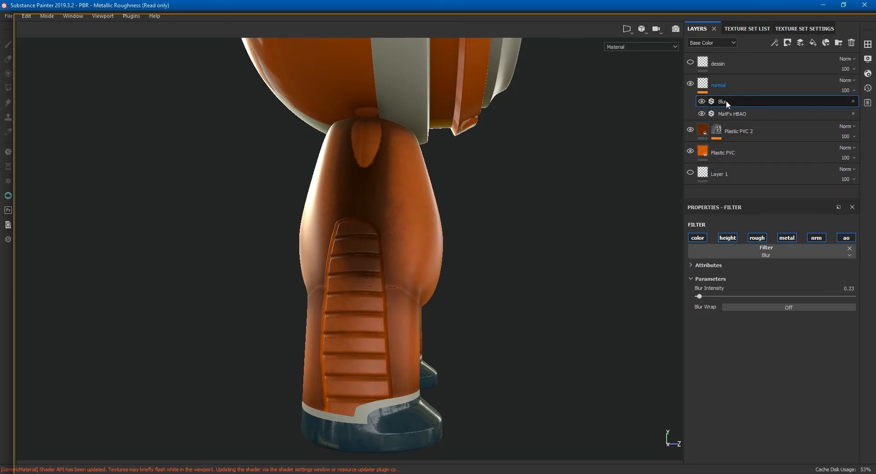
- Lower the MatFx HBAO filter's blur intensity to 0.27 and its radius to about 0.36
{"action": "left_click", "coordinate": [729, 113]}
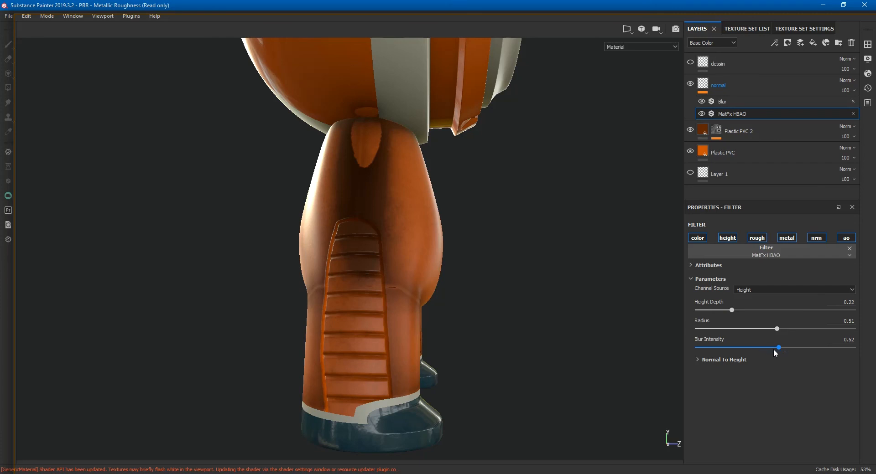
{"action": "left_click_drag", "start_coordinate": [778, 347], "coordinate": [741, 348]}
{"action": "mouse_move", "coordinate": [778, 327]}
{"action": "left_mouse_down"}
{"action": "mouse_move", "coordinate": [731, 330]}
{"action": "mouse_move", "coordinate": [751, 331]}
{"action": "left_mouse_up"}
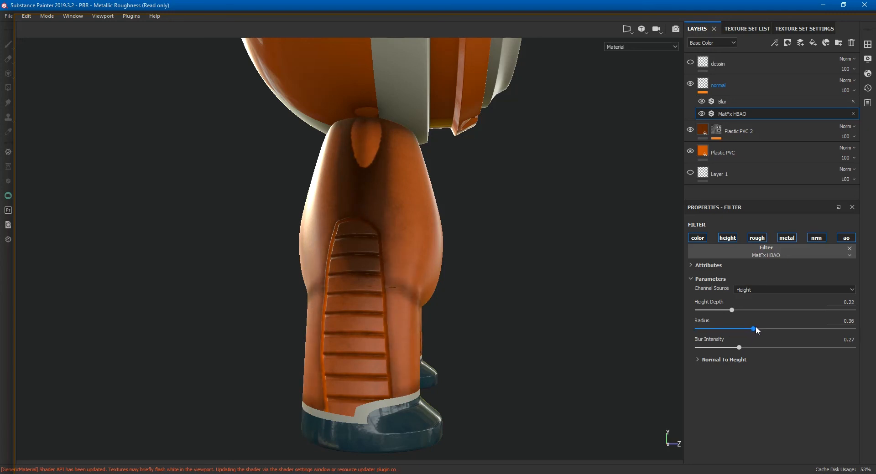
- Set the MatFx HBAO filter's height depth to 0.6 and check the shading on the legs
{"action": "left_click_drag", "start_coordinate": [733, 312], "coordinate": [715, 314]}
{"action": "left_click_drag", "start_coordinate": [816, 321], "coordinate": [791, 314]}
{"action": "left_click_drag", "start_coordinate": [630, 302], "coordinate": [409, 273], "text": "alt"}
{"action": "right_click_drag", "start_coordinate": [408, 274], "coordinate": [116, 268], "text": "alt"}
{"action": "left_click_drag", "start_coordinate": [232, 316], "coordinate": [543, 322], "text": "alt"}
{"action": "right_click_drag", "start_coordinate": [543, 322], "coordinate": [555, 345], "text": "alt"}
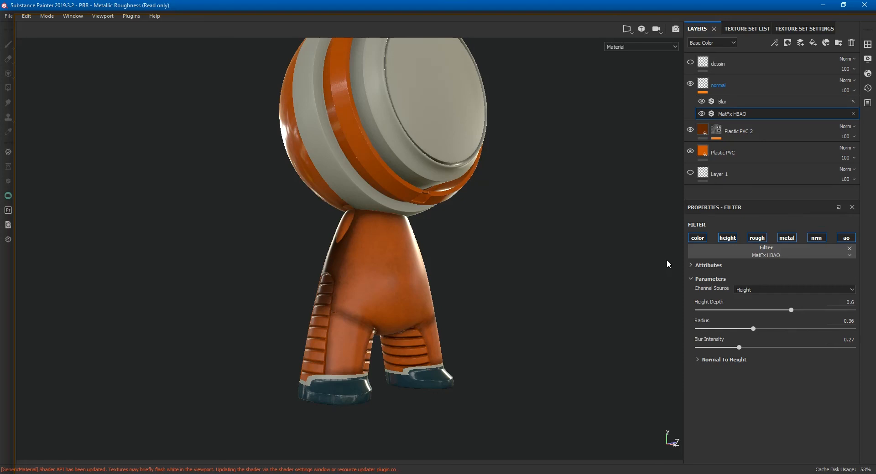
{"action": "left_click_drag", "start_coordinate": [560, 294], "coordinate": [632, 307], "text": "alt"}
{"action": "right_click_drag", "start_coordinate": [631, 307], "coordinate": [589, 353], "text": "alt"}
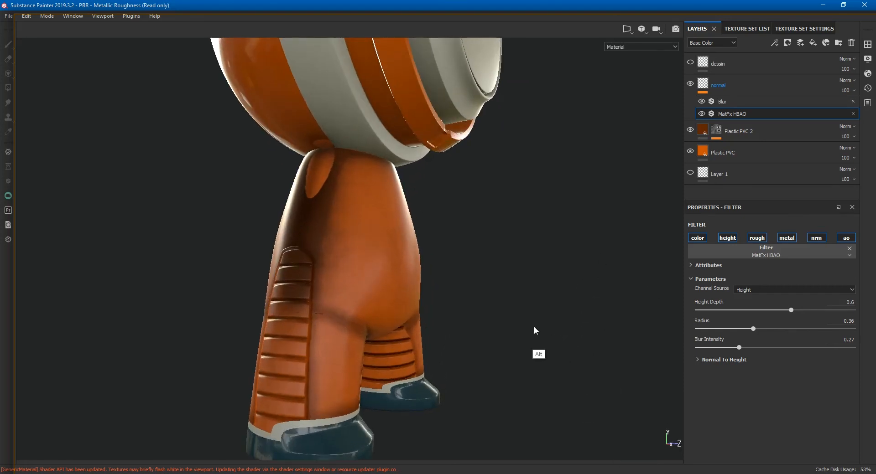
{"action": "middle_click_drag", "start_coordinate": [538, 340], "coordinate": [566, 309], "text": "alt"}
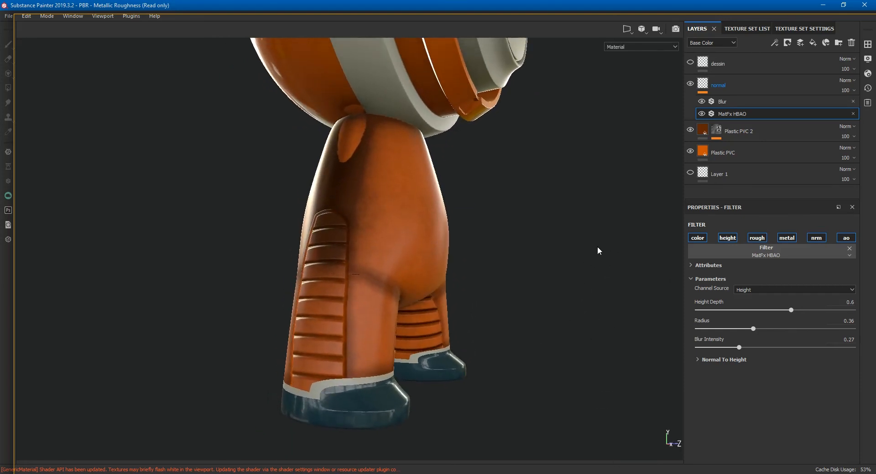
- Inspect the Plastic PVC 2 layer's mask with the Dirt generator hidden and shown, then return to the material view
{"action": "left_click", "coordinate": [722, 130]}
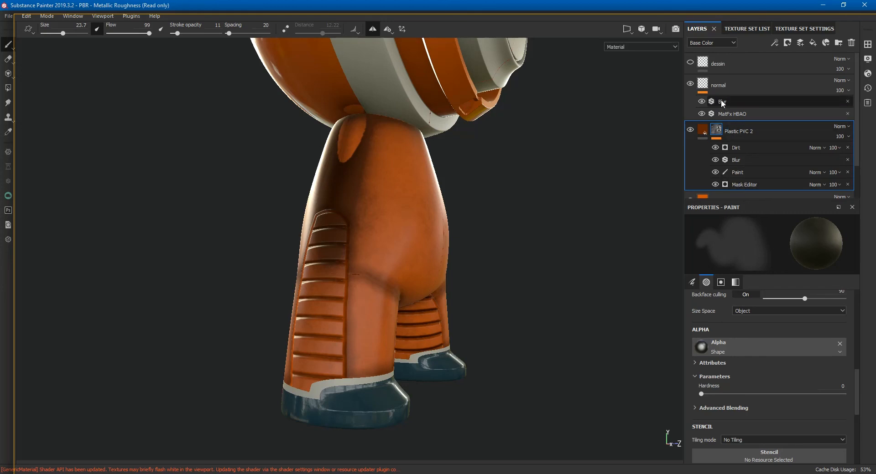
{"action": "left_click", "coordinate": [721, 131], "text": "alt"}
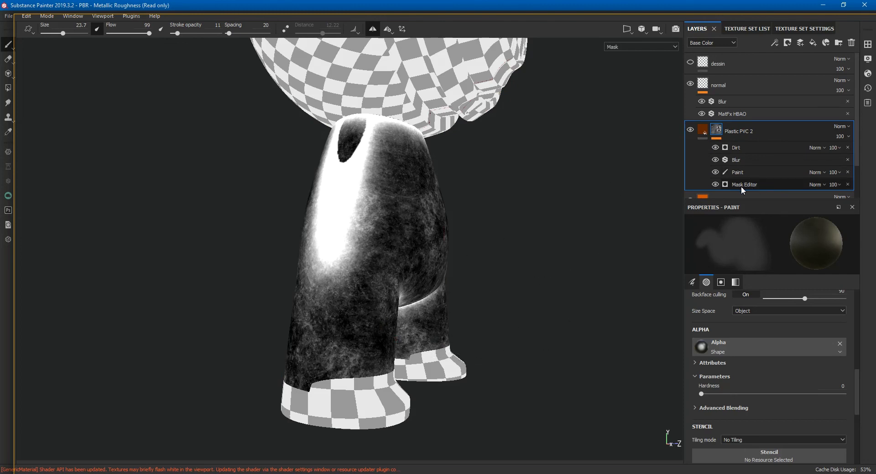
{"action": "left_click", "coordinate": [715, 147]}
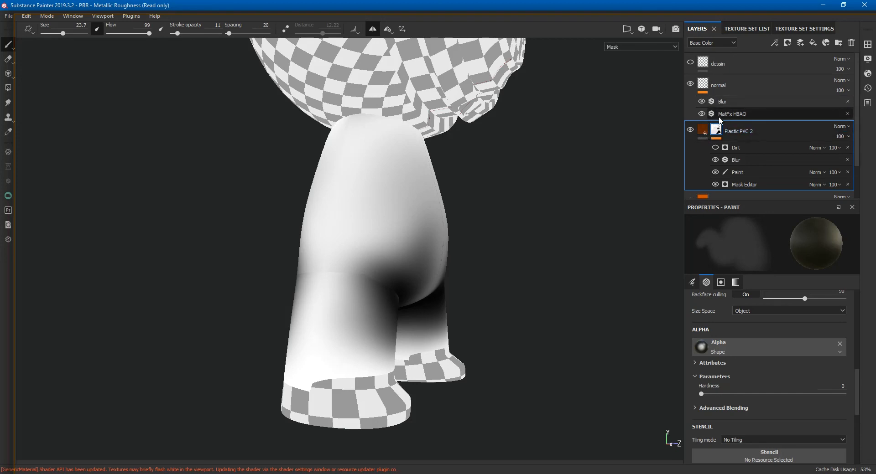
{"action": "left_click", "coordinate": [715, 147]}
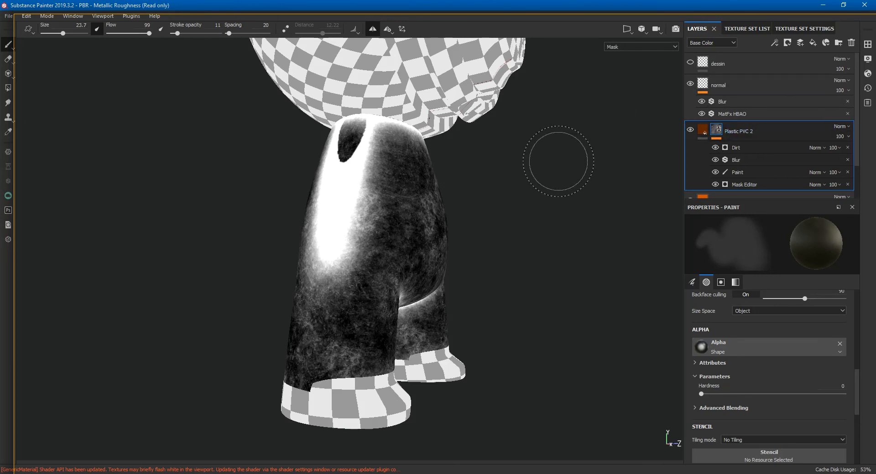
{"action": "key", "text": "m"}
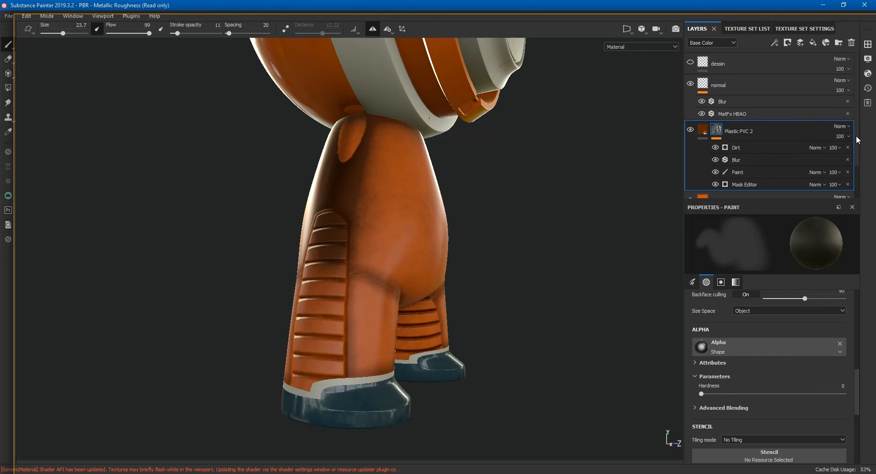
- Move the Plastic PVC 2 layer above the normal layer in the layer stack
{"action": "scroll", "coordinate": [858, 140], "scroll_direction": "down", "scroll_amount": 2}
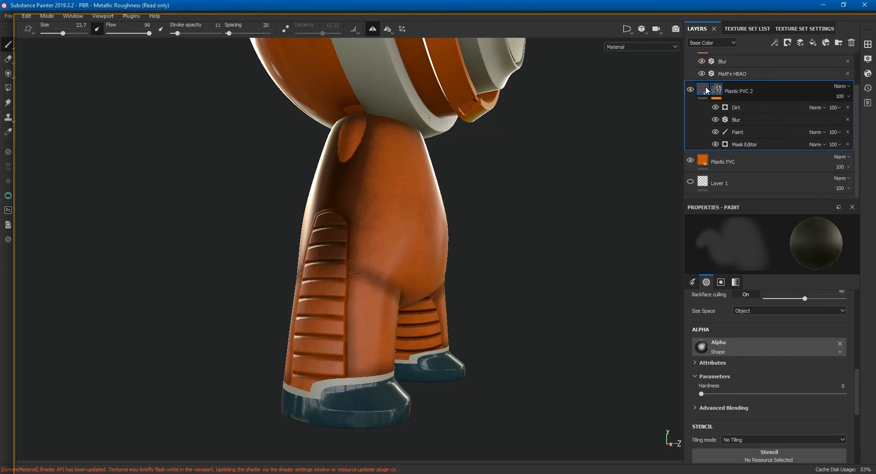
{"action": "left_click", "coordinate": [703, 90]}
{"action": "left_click_drag", "start_coordinate": [704, 85], "coordinate": [723, 146]}
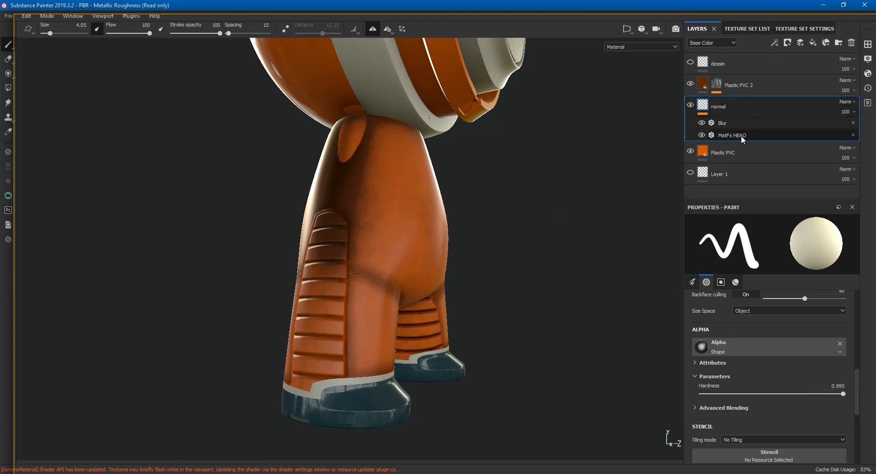
- Add an anchor point to the normal layer, above its Blur filter
{"action": "right_click", "coordinate": [703, 107]}
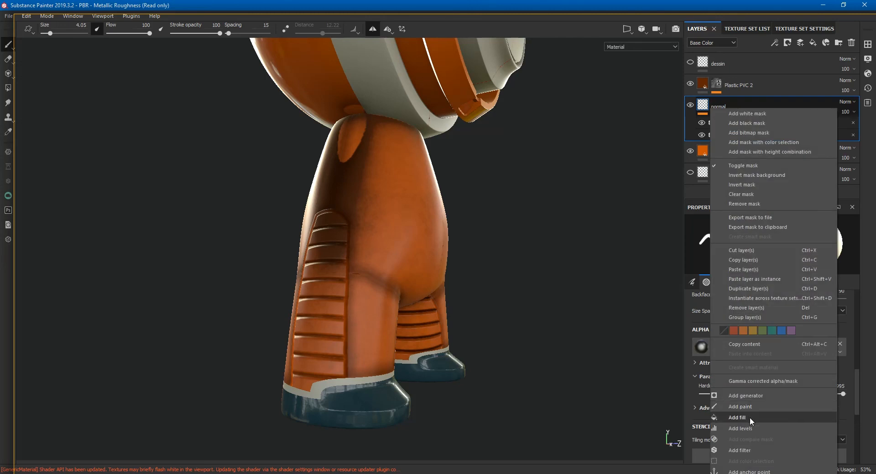
{"action": "left_click", "coordinate": [751, 472]}
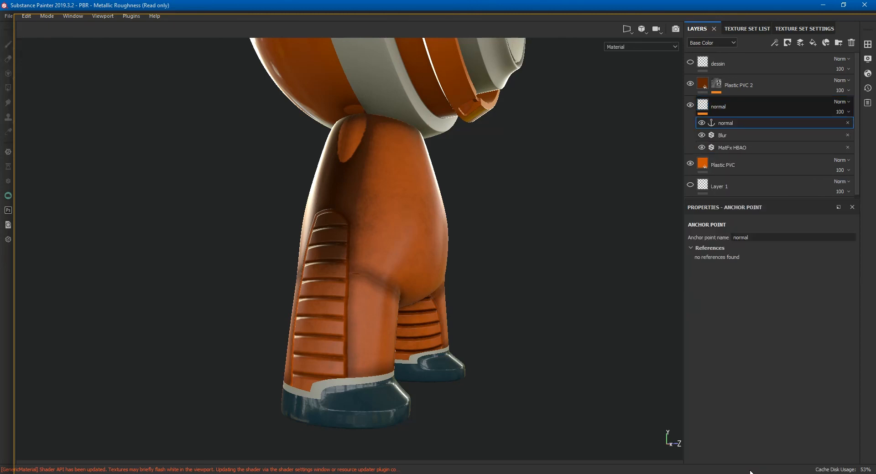
{"action": "left_click", "coordinate": [755, 238]}
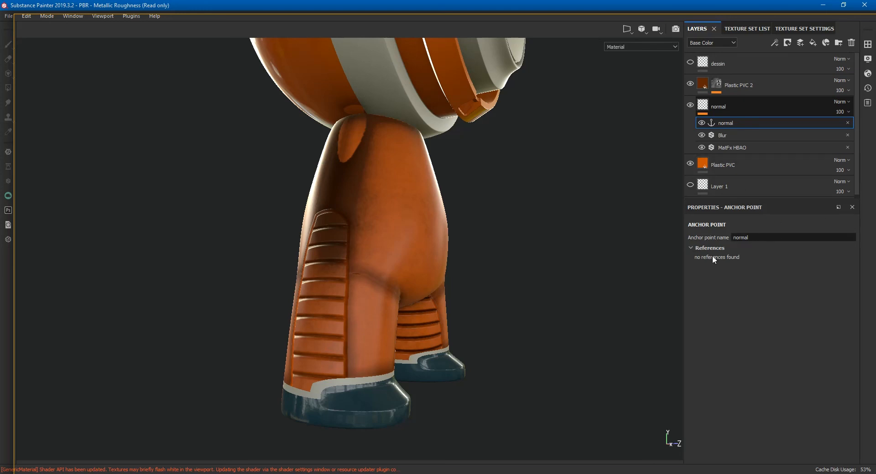
- Link the Micro Height input of Plastic PVC 2's Mask Editor to the normal anchor point, with Height as referenced channel
{"action": "left_click", "coordinate": [717, 85]}
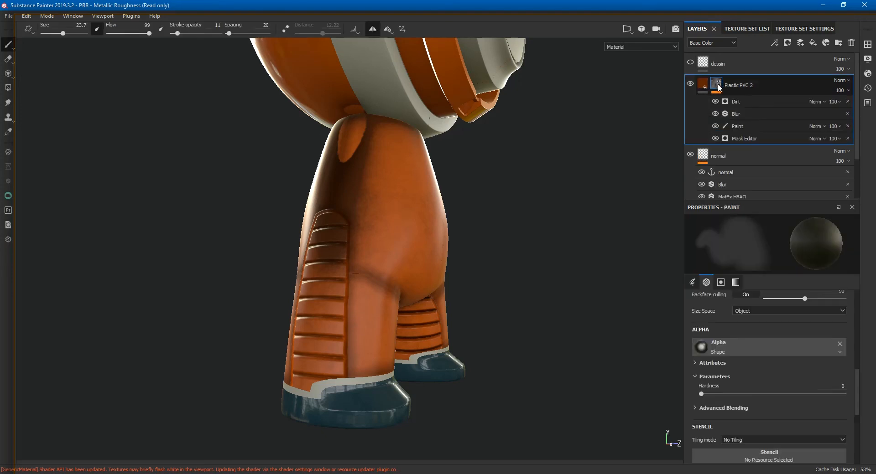
{"action": "left_click", "coordinate": [751, 138]}
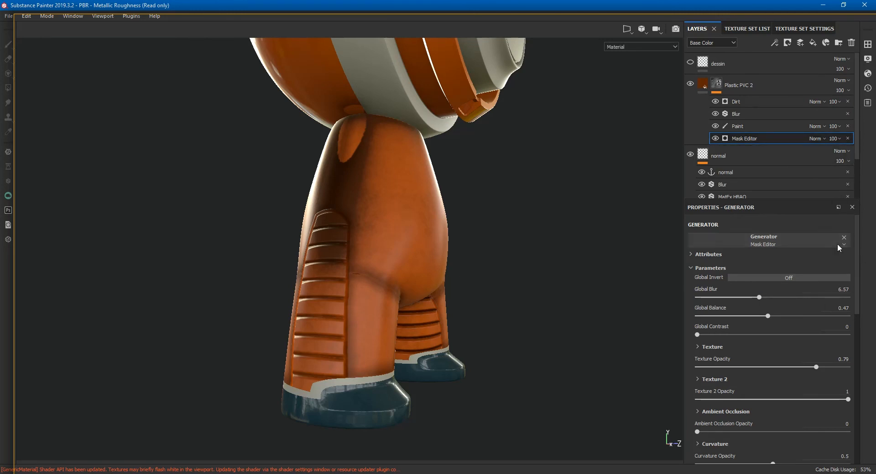
{"action": "left_click_drag", "start_coordinate": [858, 255], "coordinate": [855, 308]}
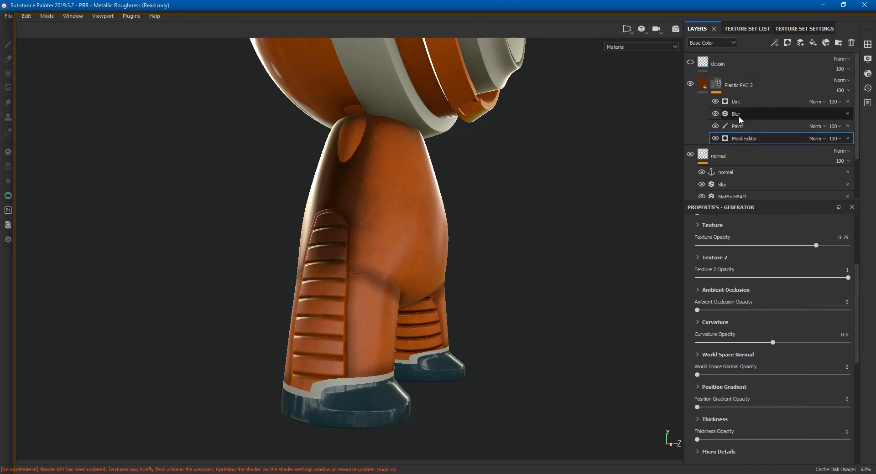
{"action": "left_click_drag", "start_coordinate": [858, 354], "coordinate": [852, 427]}
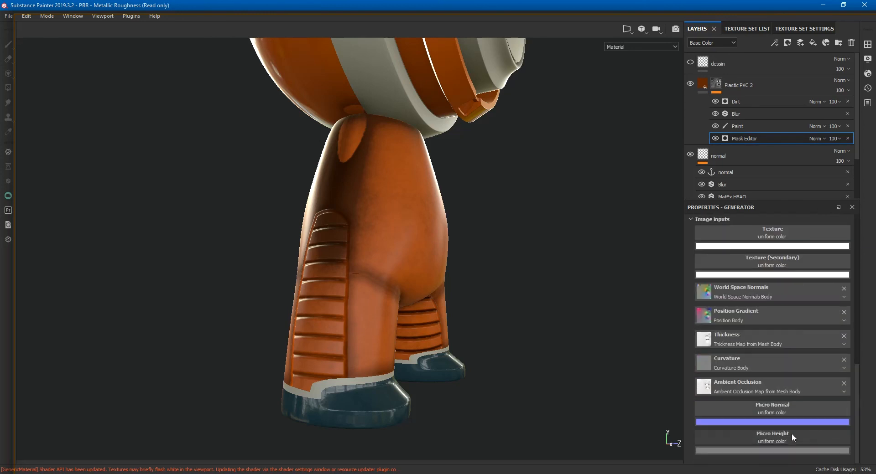
{"action": "left_click", "coordinate": [788, 439]}
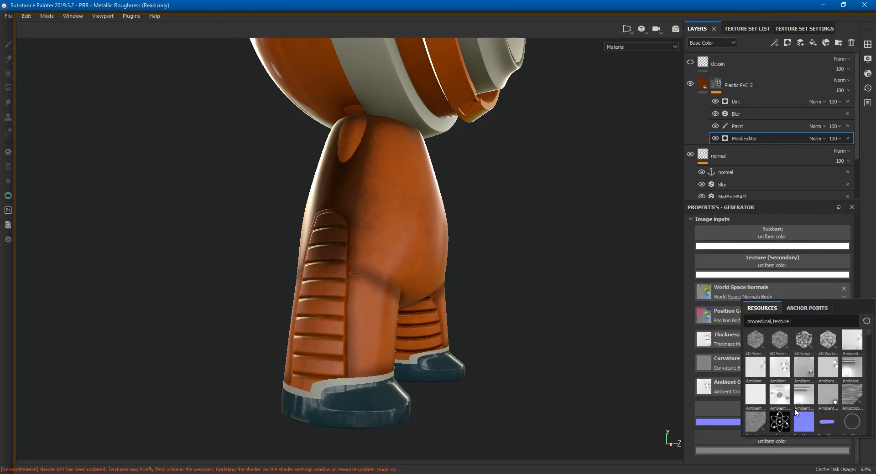
{"action": "left_click", "coordinate": [796, 308]}
{"action": "left_click", "coordinate": [769, 318]}
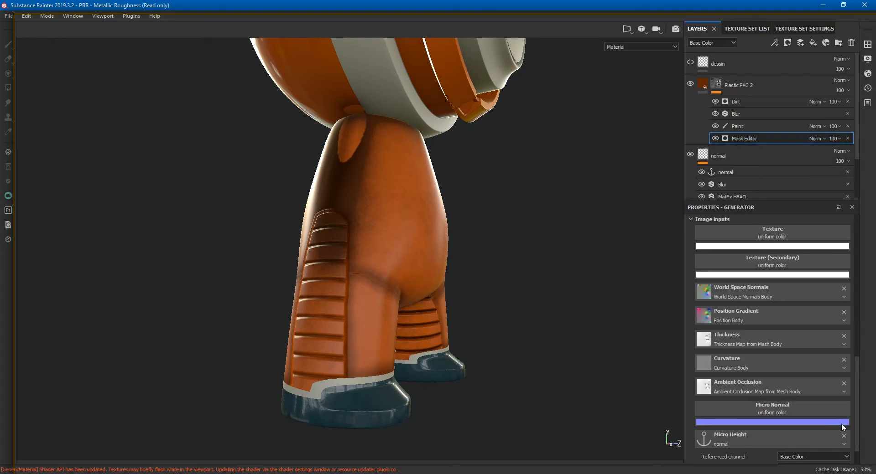
{"action": "left_click_drag", "start_coordinate": [857, 415], "coordinate": [858, 462]}
{"action": "left_click", "coordinate": [822, 426]}
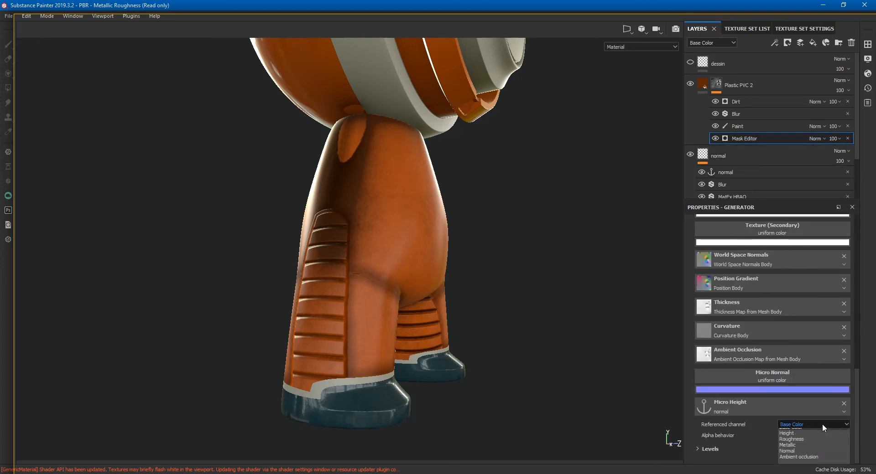
{"action": "left_click", "coordinate": [809, 444]}
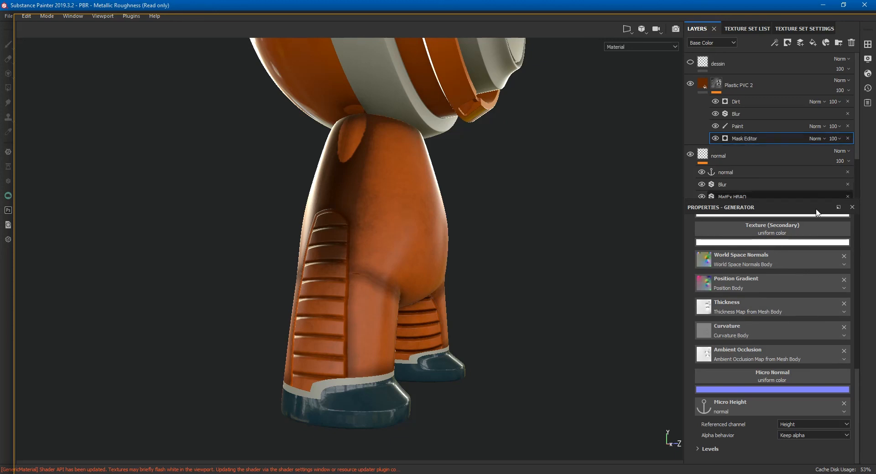
- Turn on Micro Height and Micro Normal in the Mask Editor's micro details and check the legs
{"action": "scroll", "coordinate": [857, 406], "scroll_direction": "up", "scroll_amount": 5}
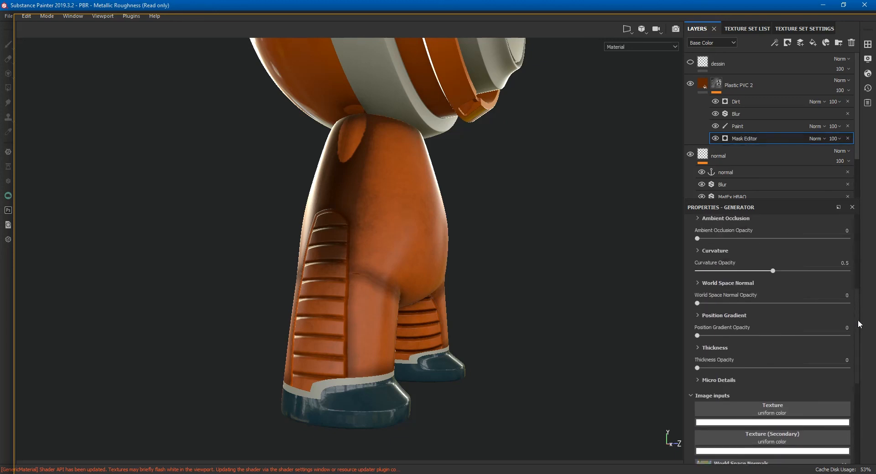
{"action": "scroll", "coordinate": [861, 297], "scroll_direction": "down", "scroll_amount": 4}
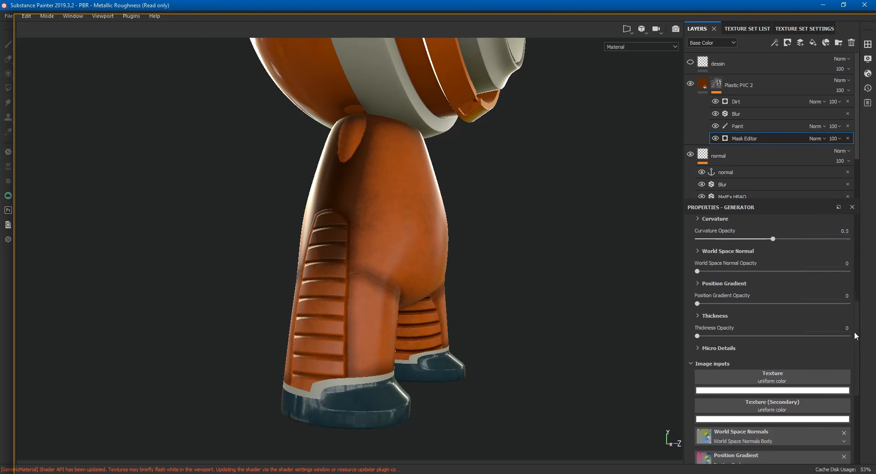
{"action": "left_click", "coordinate": [697, 350]}
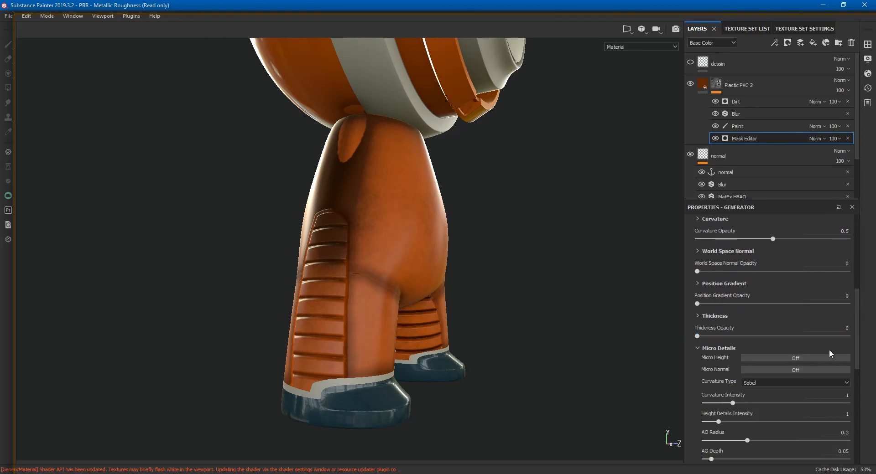
{"action": "left_click", "coordinate": [803, 369]}
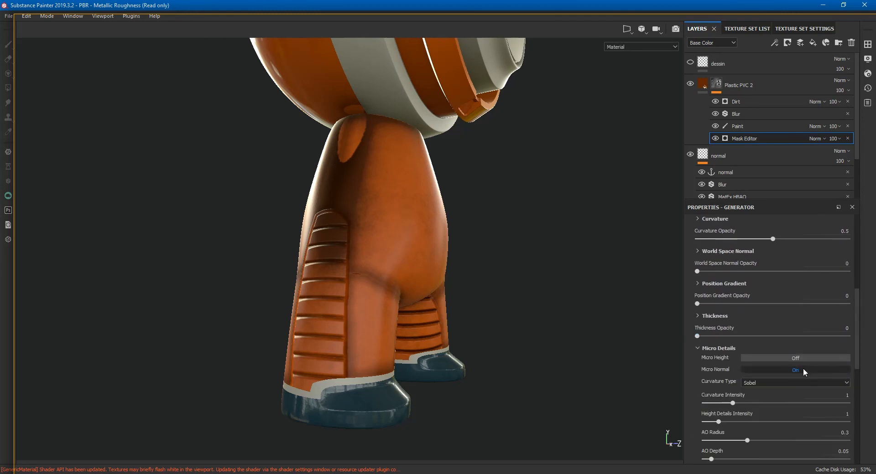
{"action": "left_click", "coordinate": [802, 356]}
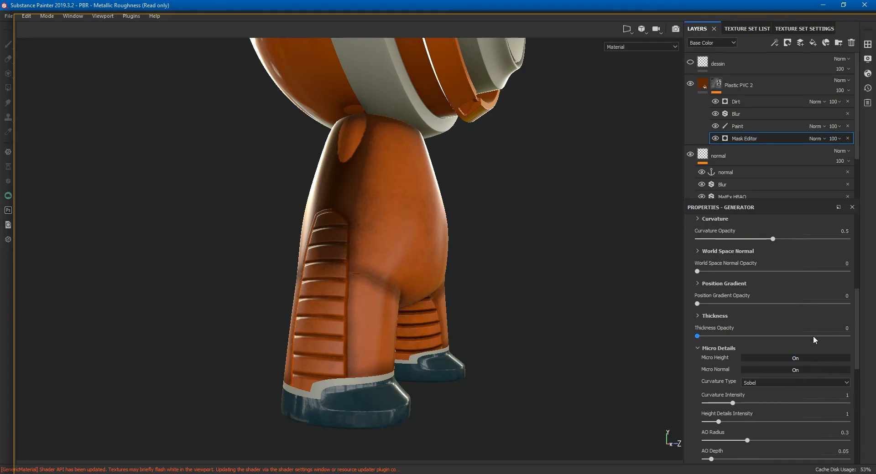
{"action": "left_click_drag", "start_coordinate": [559, 347], "coordinate": [461, 338], "text": "alt"}
{"action": "left_click_drag", "start_coordinate": [578, 199], "coordinate": [667, 210], "text": "alt"}
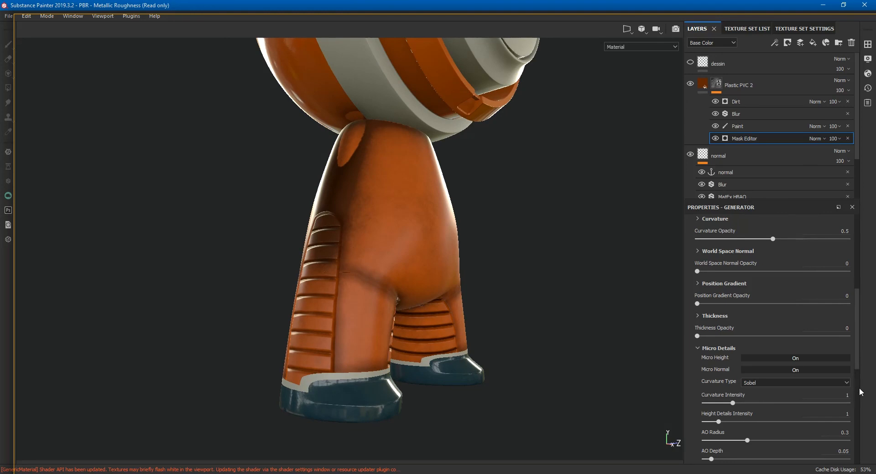
- Set the micro details' curvature intensity to 4.33, height details intensity to 8.66, AO radius to 0.67 and AO depth to 0.48
{"action": "left_click_drag", "start_coordinate": [751, 399], "coordinate": [828, 419]}
{"action": "left_click_drag", "start_coordinate": [854, 347], "coordinate": [853, 382]}
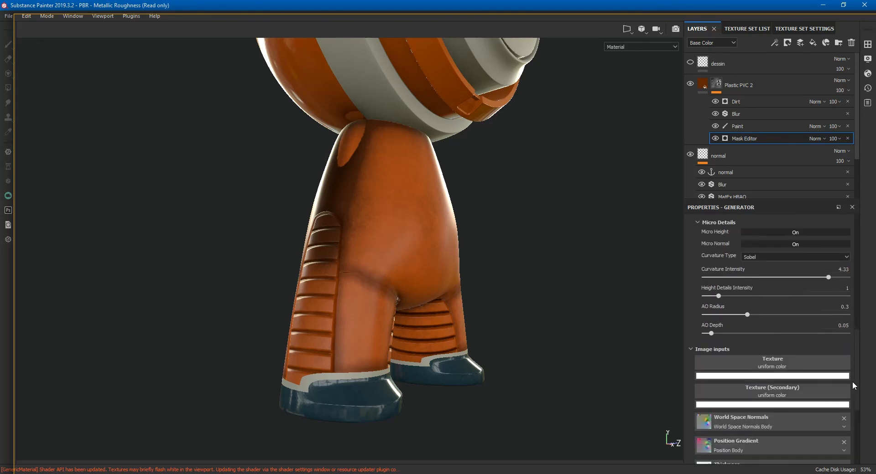
{"action": "left_click_drag", "start_coordinate": [722, 295], "coordinate": [827, 302]}
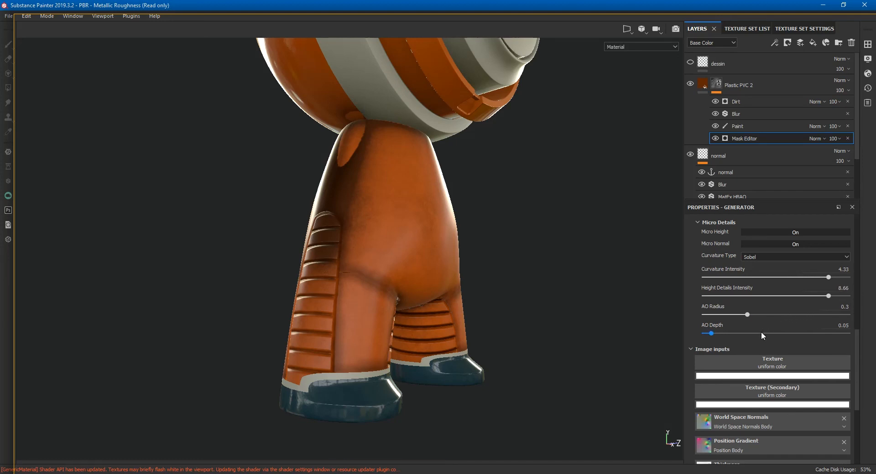
{"action": "left_click_drag", "start_coordinate": [749, 314], "coordinate": [800, 317]}
{"action": "left_click", "coordinate": [775, 334]}
{"action": "left_click", "coordinate": [715, 334]}
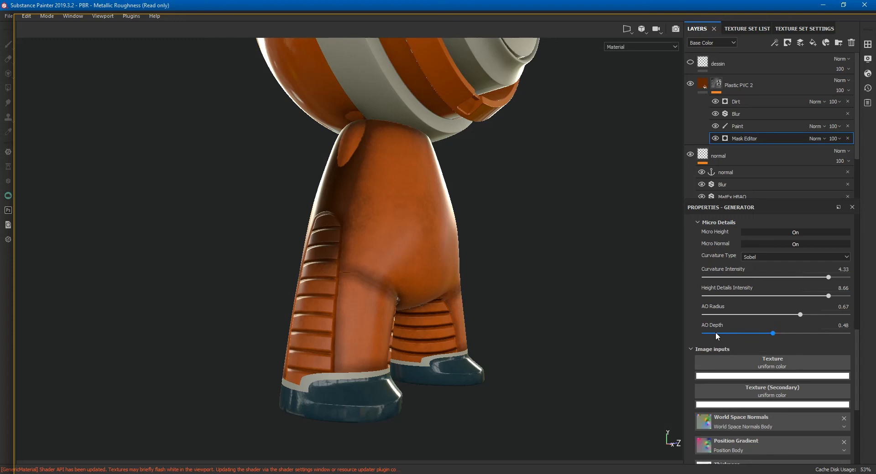
{"action": "left_click", "coordinate": [698, 223]}
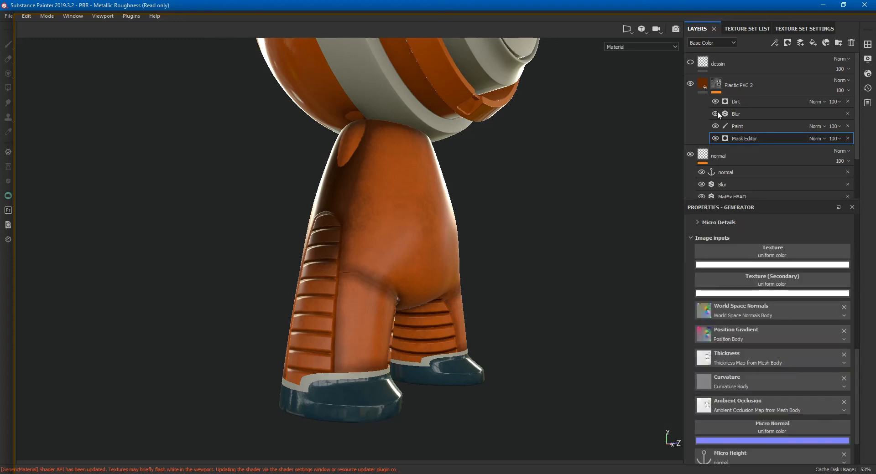